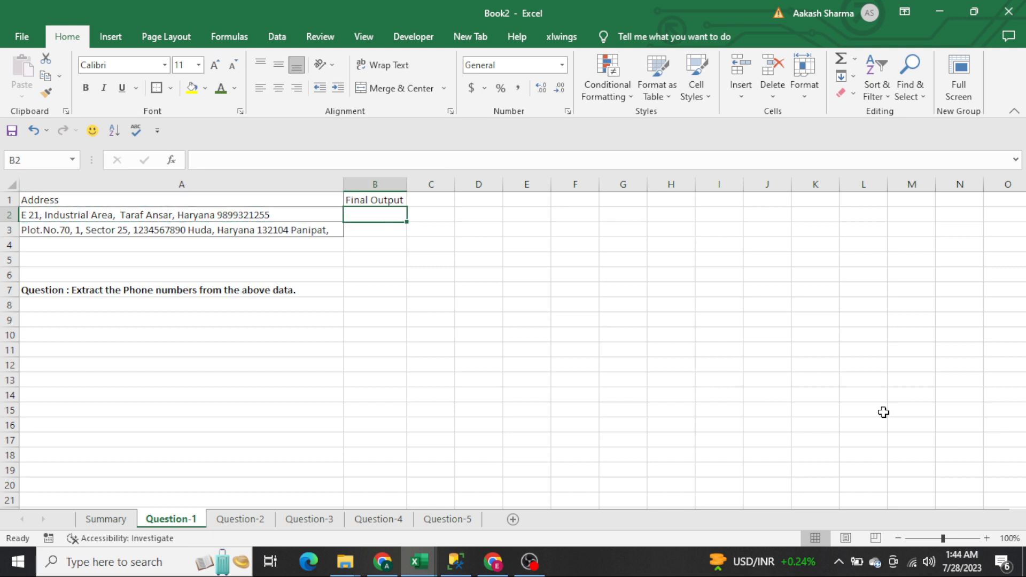
Enter the array formula =ROW(INDIRECT("1:"&LEN(A2))) in B2
type("=row")
key("Tab")
type("ind")
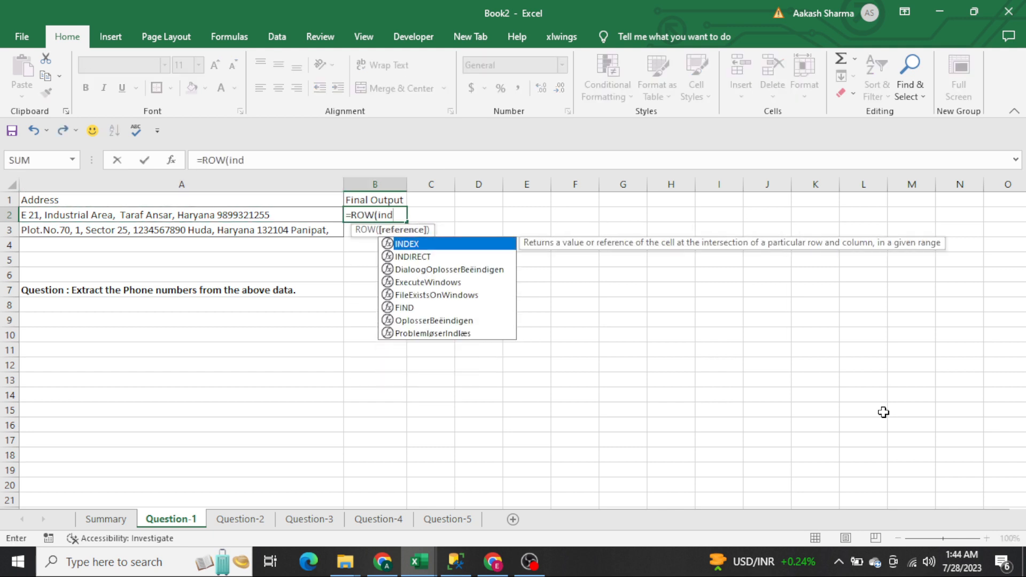
key("Down")
key("Tab")
type("\"1:\"")
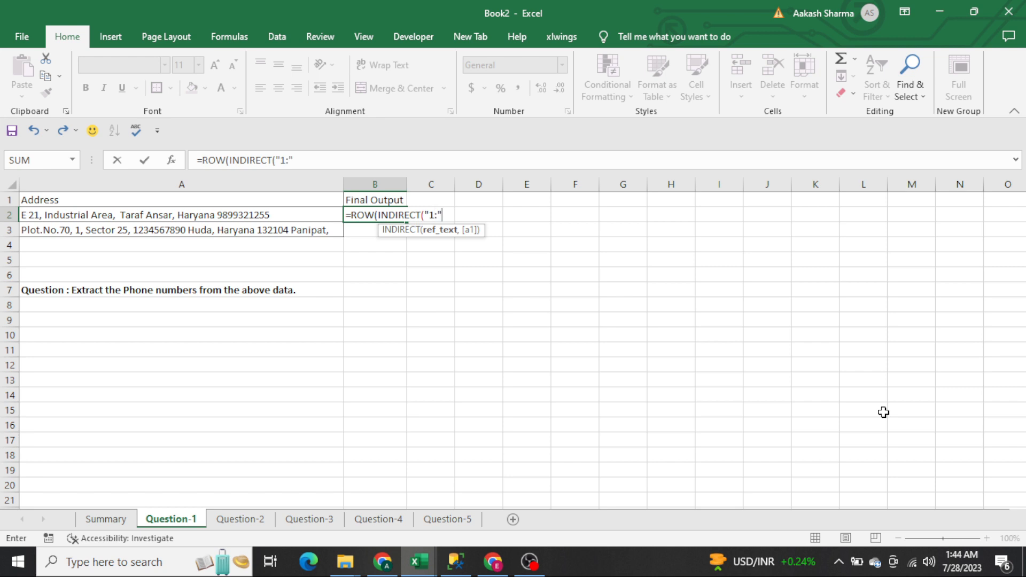
type("&len(")
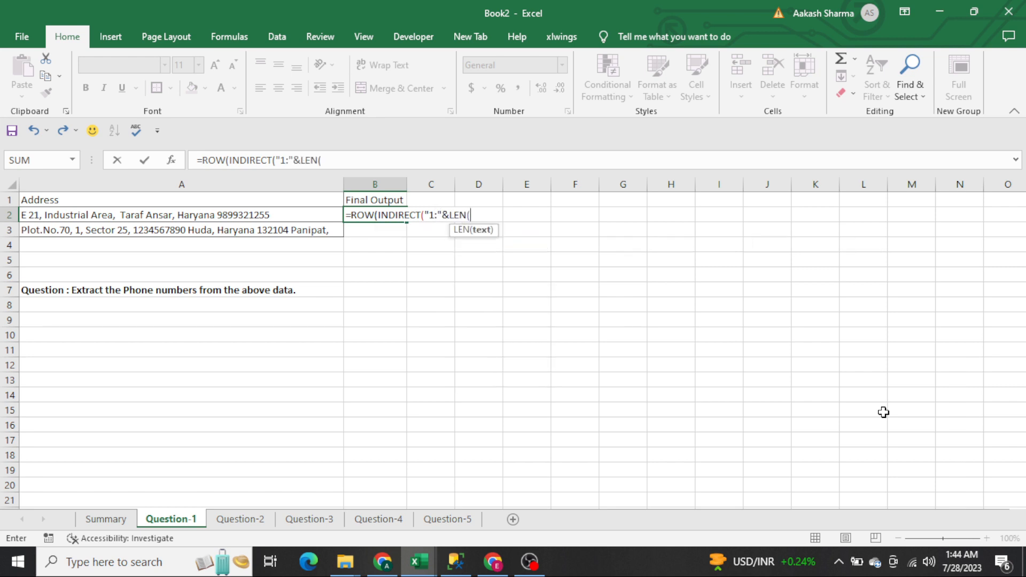
key("Left")
Evaluate the whole ROW formula in B2 in place to view its array, restore it and commit it as an array formula
key("F2")
key("ctrl+a")
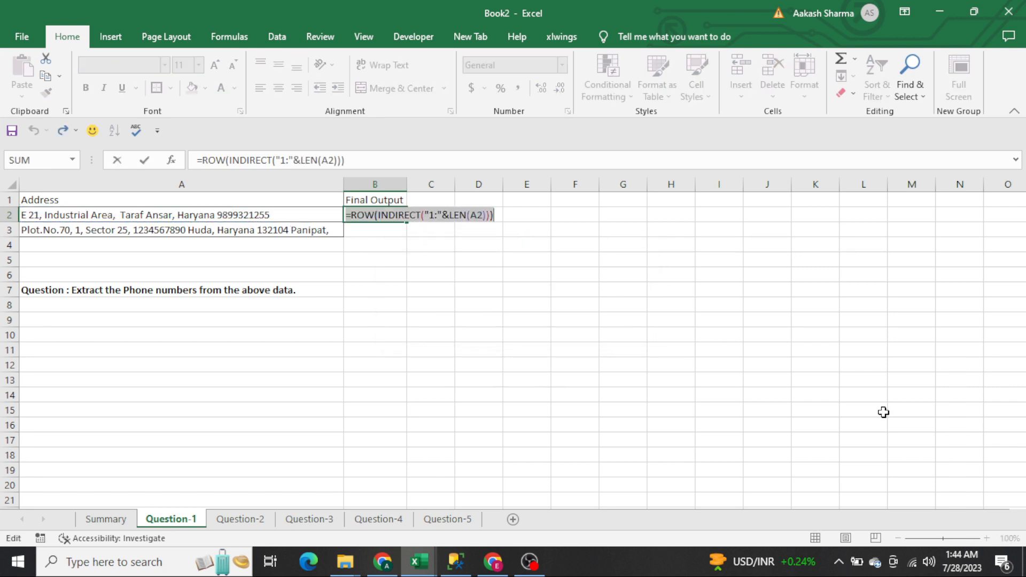
key("F9")
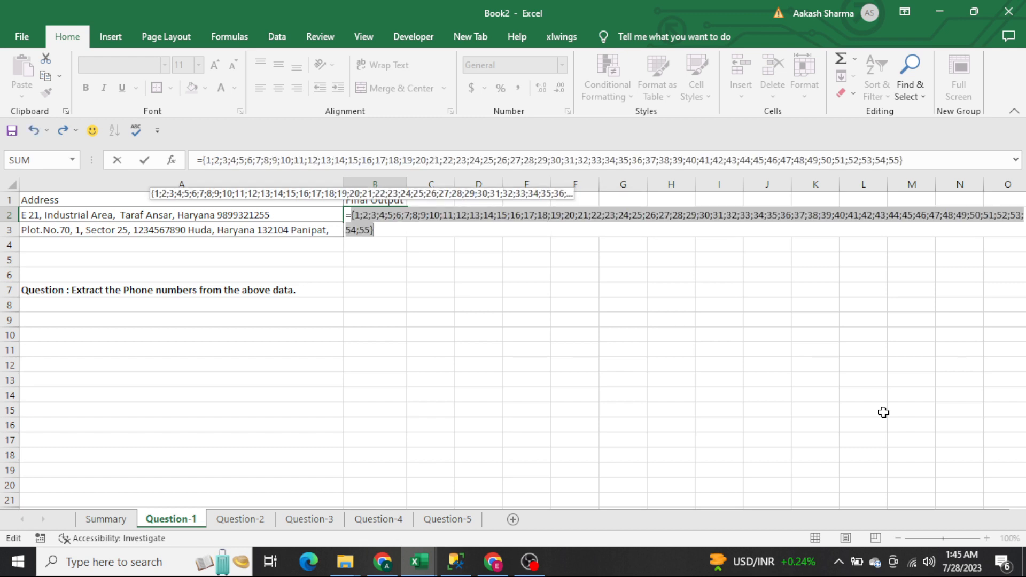
key("ctrl+z")
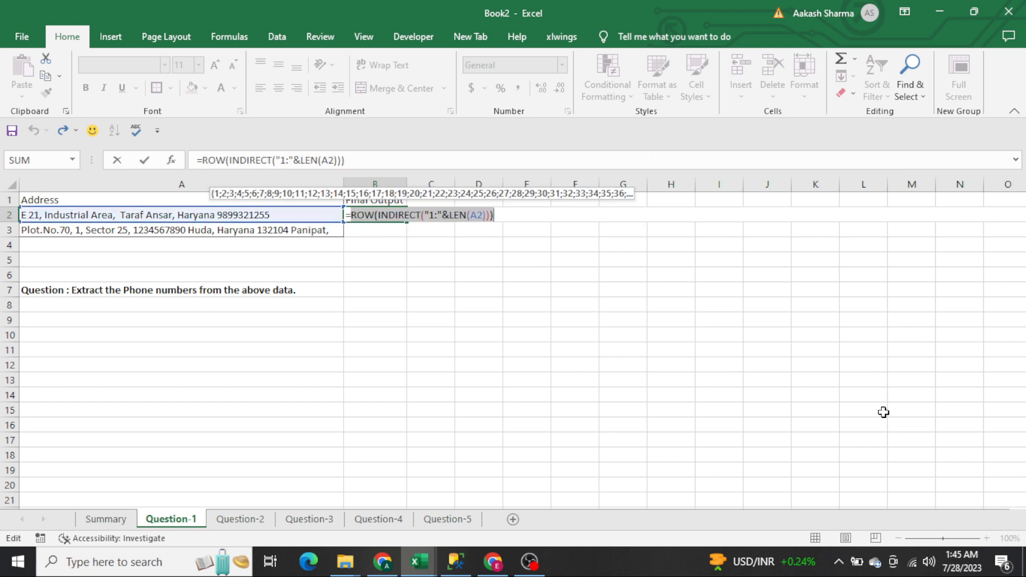
key("ctrl+Return")
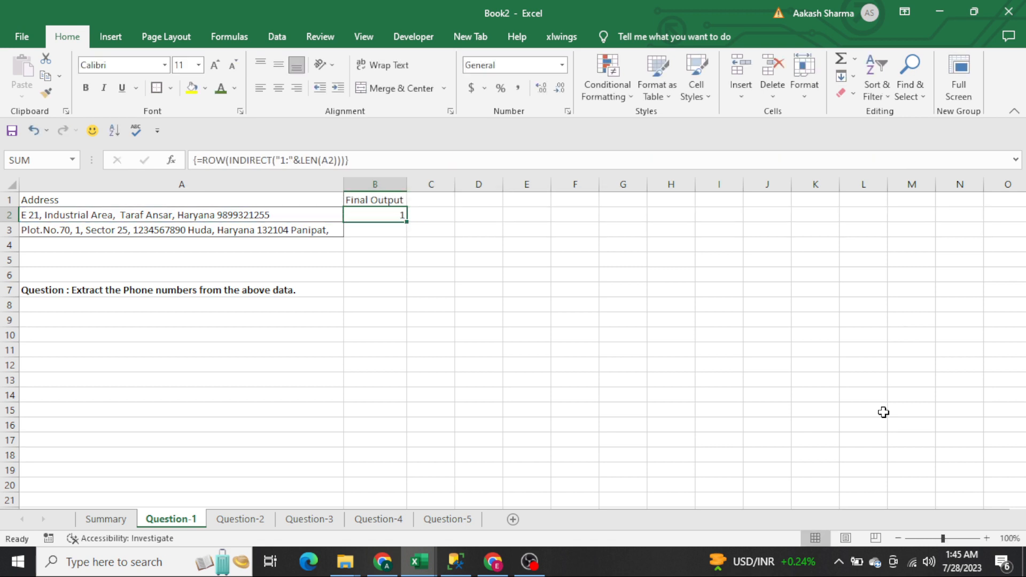
Enter the numbers 1, 2 and 3 in D2:D4 and 4 in D6
key("Right")
key("Right")
type("1")
key("Return")
type("2")
key("Return")
type("3")
key("Return")
key("Return")
type("4")
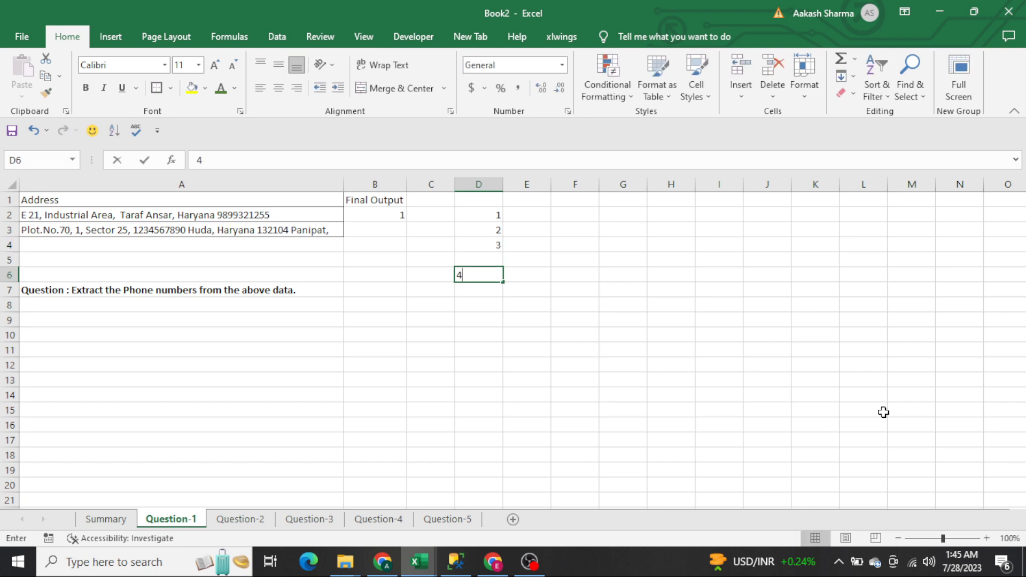
key("Return")
Clear the numbers from D2:D6
key("Up")
key("Up")
key("Up")
key("Up")
key("Up")
key("shift+Down")
key("shift+Down")
key("shift+Down")
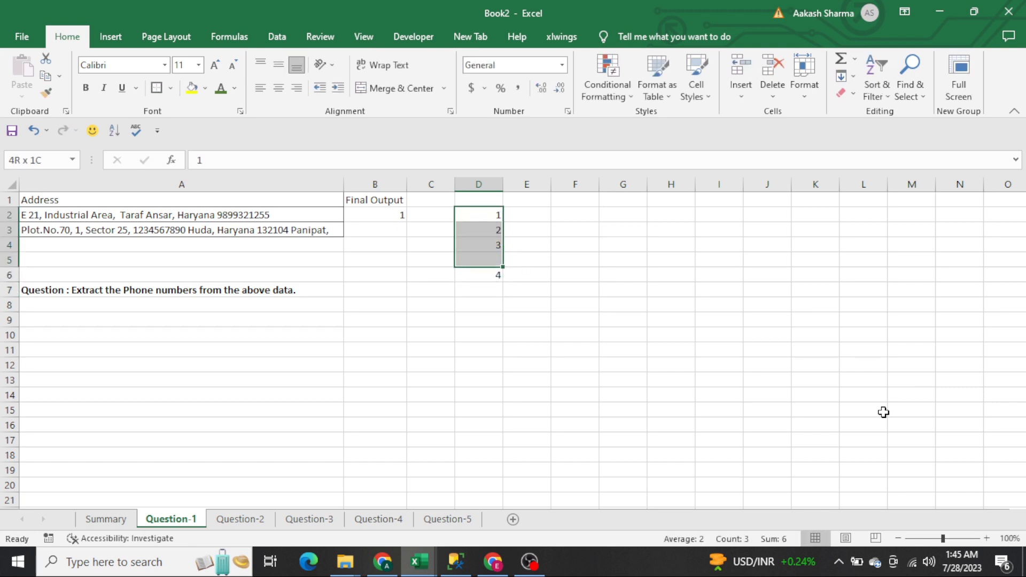
key("Delete")
key("shift+Down")
key("Delete")
Evaluate the entire B2 formula in place to examine its number sequence, and cancel the edit
key("Left")
key("Left")
key("F2")
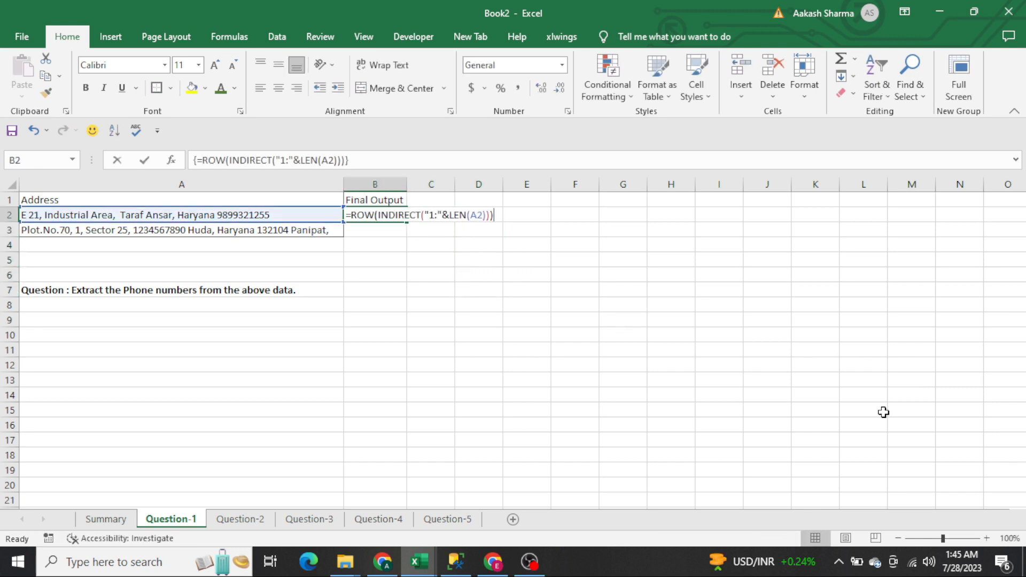
key("shift+Home")
key("F9")
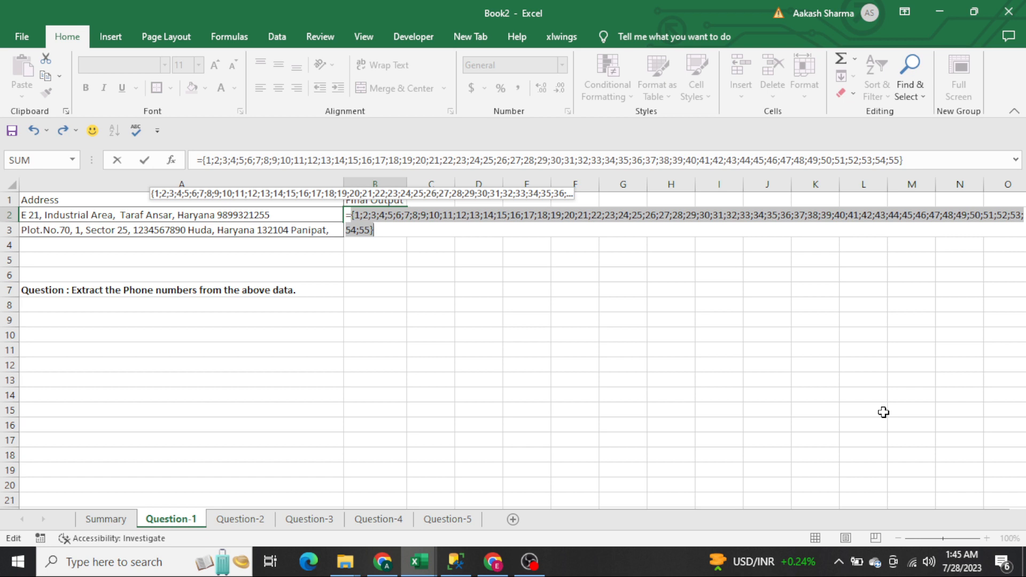
key("Escape")
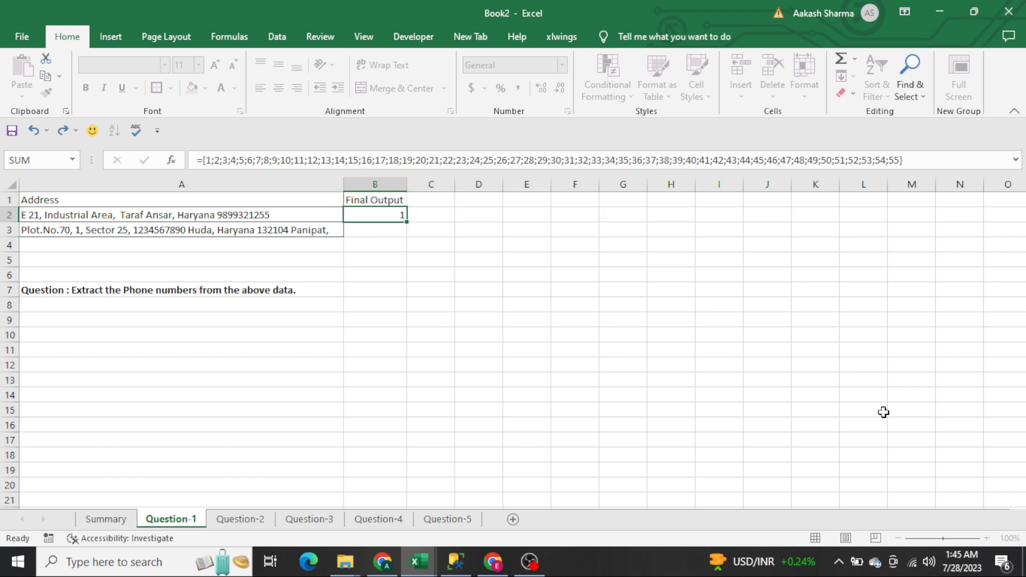
Enter =LEN(A2) in C2 to count the characters of the first address
key("Left")
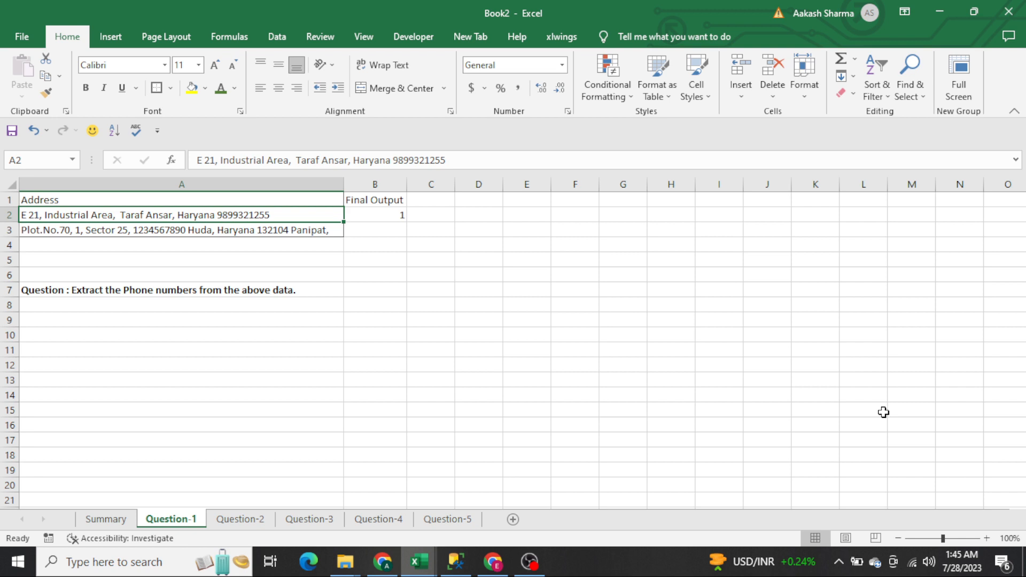
key("Right")
key("Right")
type("=le")
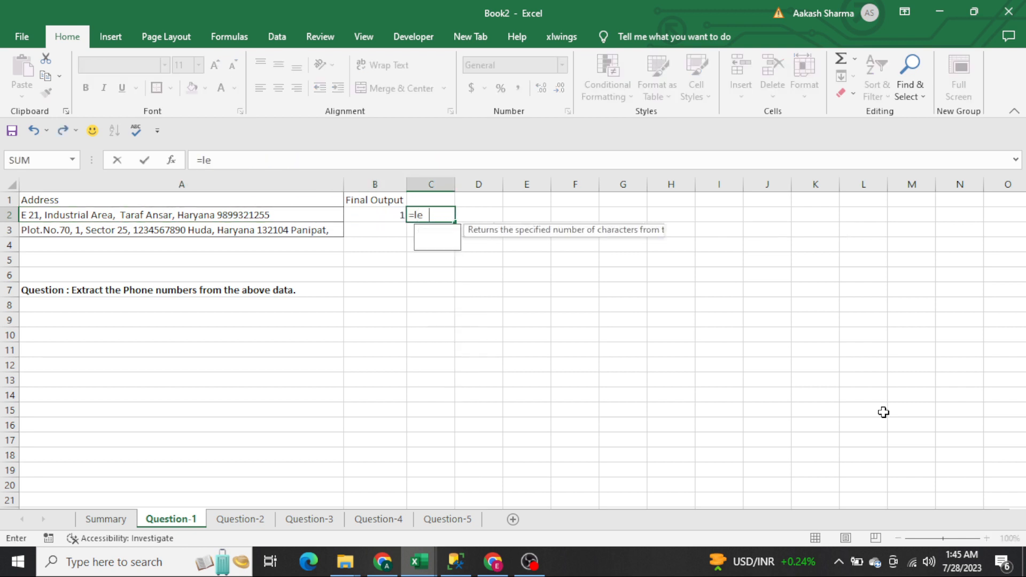
type("n(")
key("Left")
key("Left")
key("Return")
Evaluate the B2 formula in place to compare its array with the address length in C2, leaving without saving
key("Up")
key("Left")
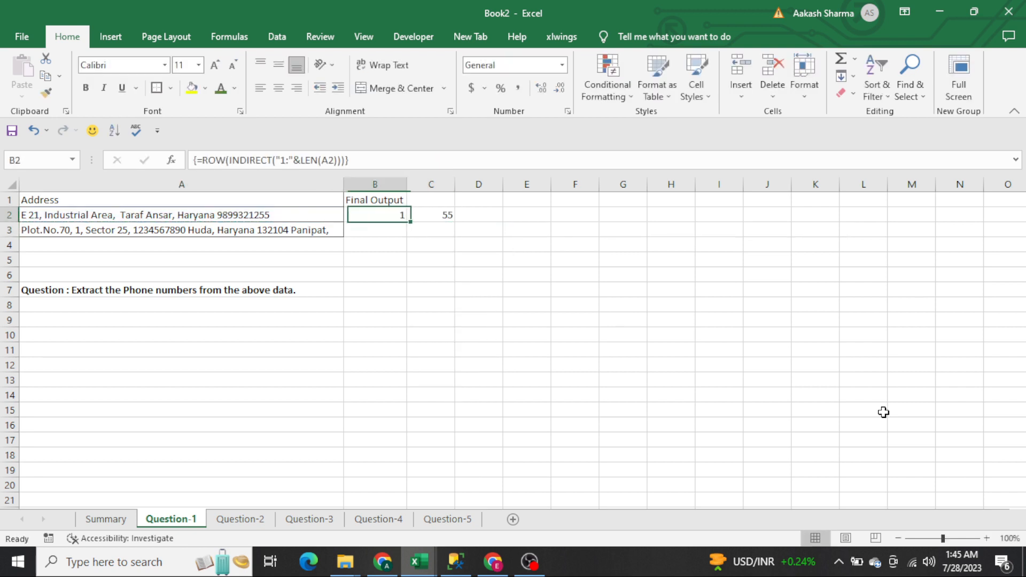
key("F2")
key("shift+Home")
key("shift+Right")
key("F9")
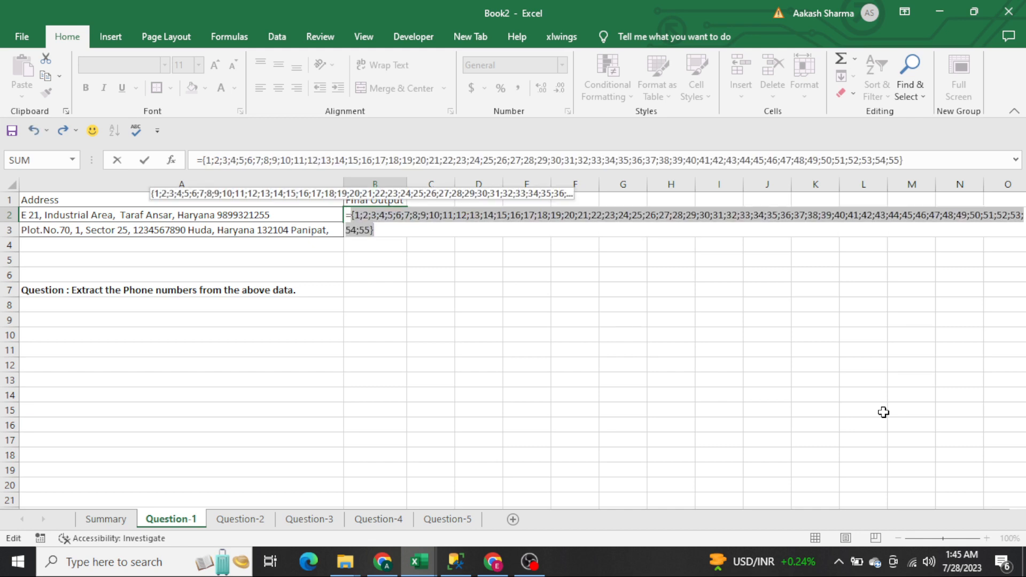
key("Escape")
Clear the LEN formula from C2 and recommit the B2 formula as an array formula
key("Right")
key("Left")
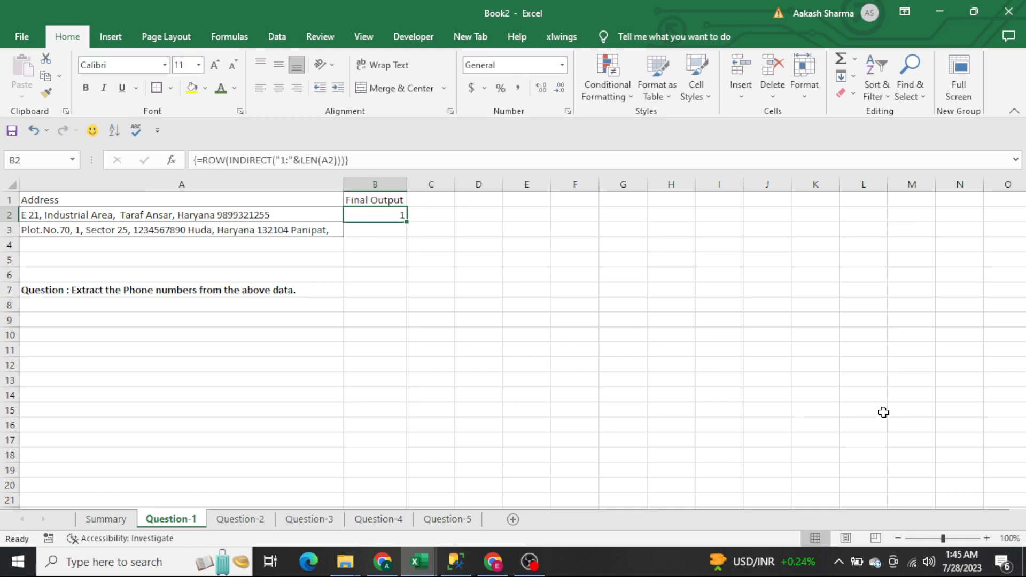
key("F2")
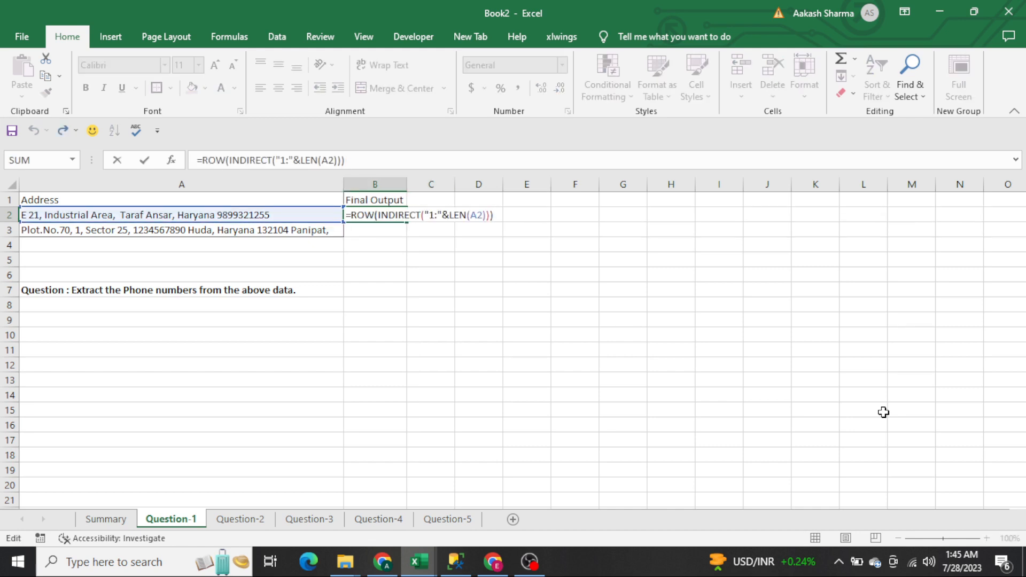
key("Home")
key("Right")
key("ctrl+shift+Return")
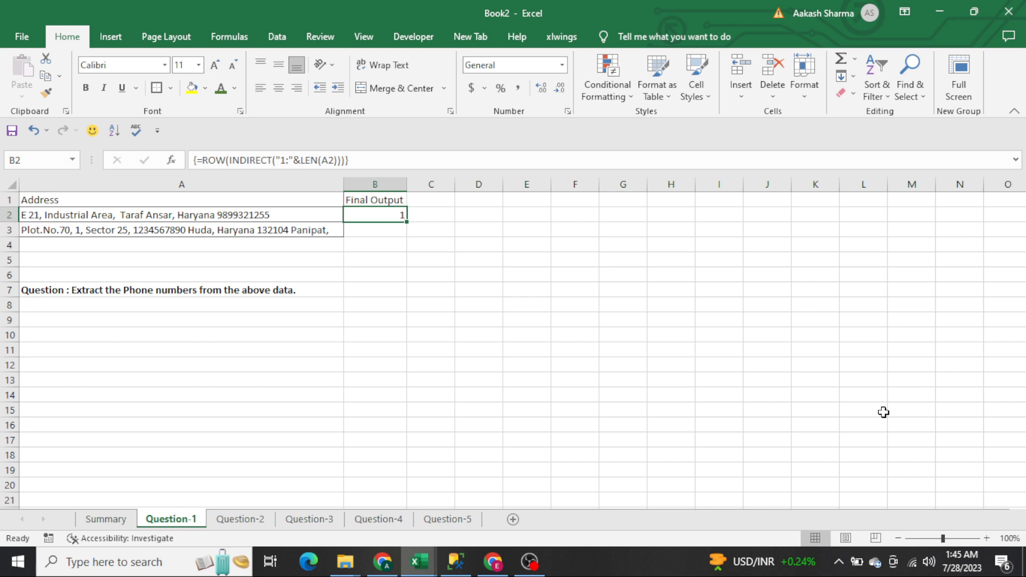
Wrap the B2 formula in MID to extract ten characters at each position: =MID(A2,ROW(INDIRECT("1:"&LEN(A2))),10)
key("F2")
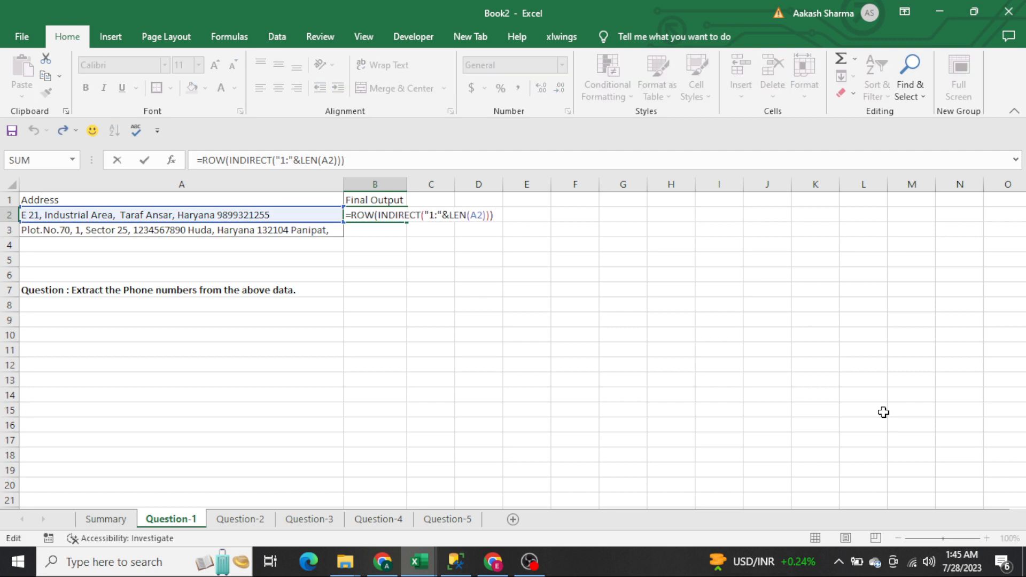
key("Home")
key("Right")
type("MID(")
key("Left")
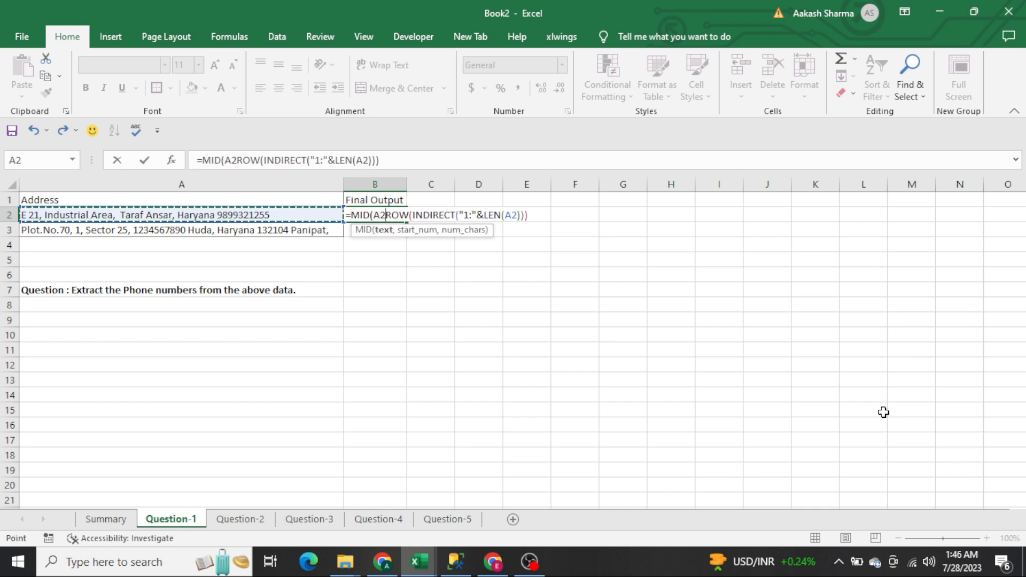
type(",")
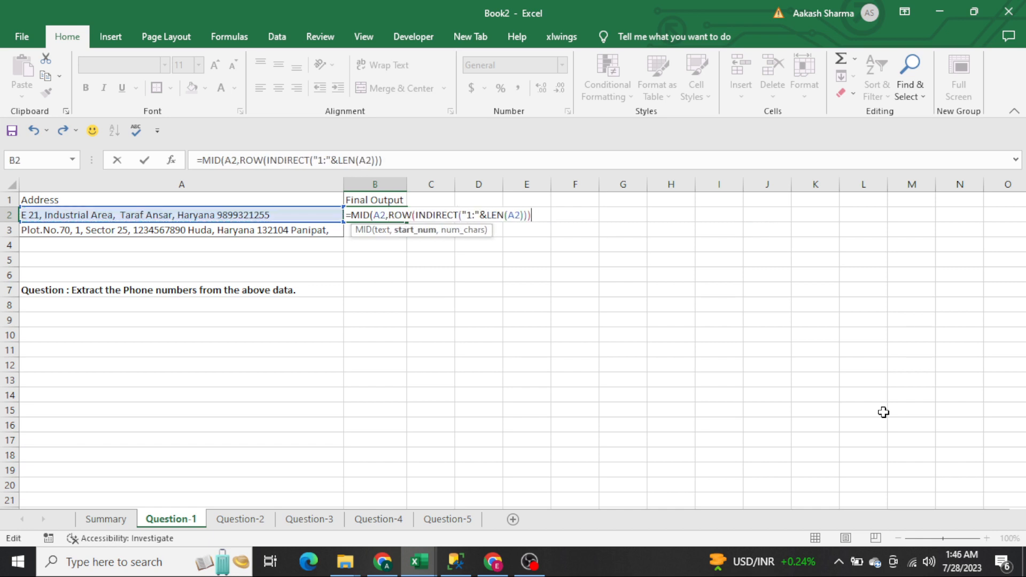
type(",10)")
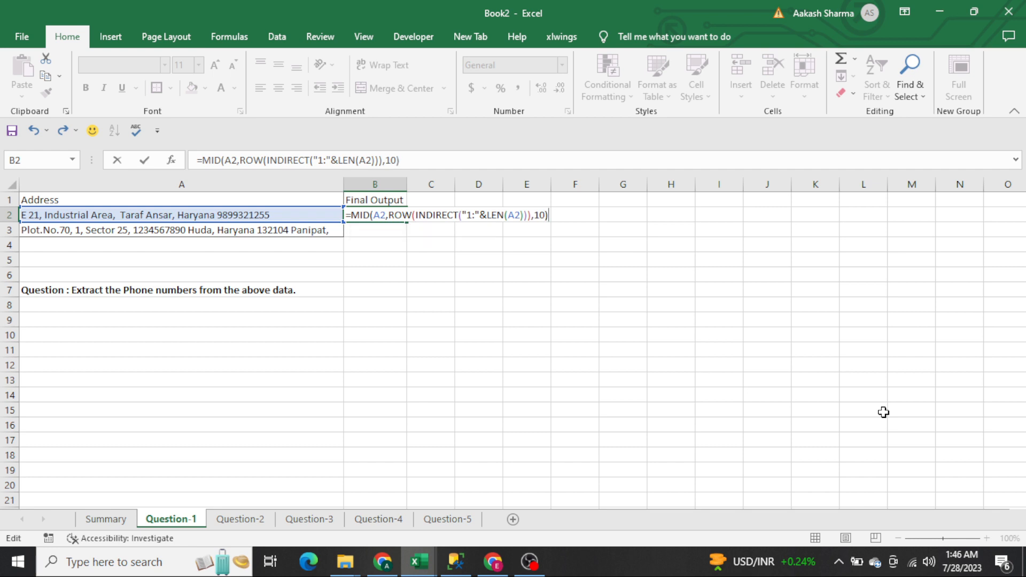
Evaluate the whole MID formula in place to examine its text chunks, and restore the formula
key("shift+Home")
key("F9")
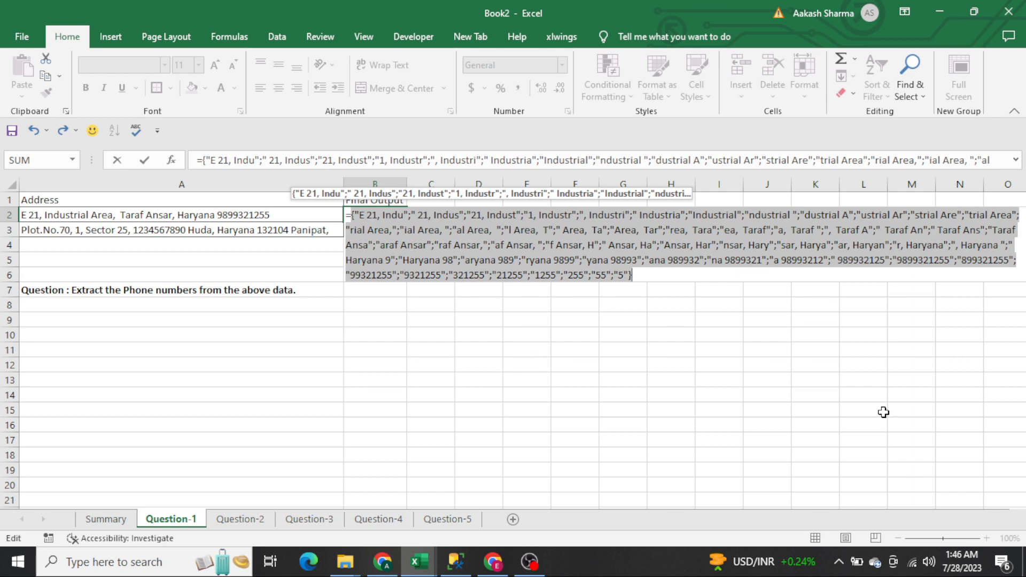
key("ctrl+z")
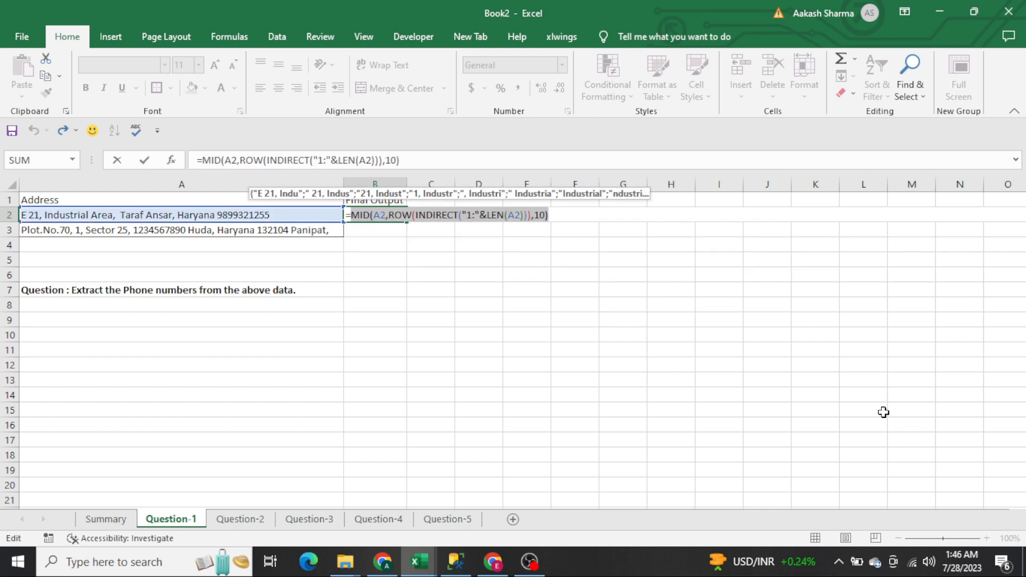
Wrap the MID expression in a number test and accept the bracket correction: =ISNUMBER(--(MID(A2,ROW(INDIRECT("1:"&LEN(A2))),10)))
key("Left")
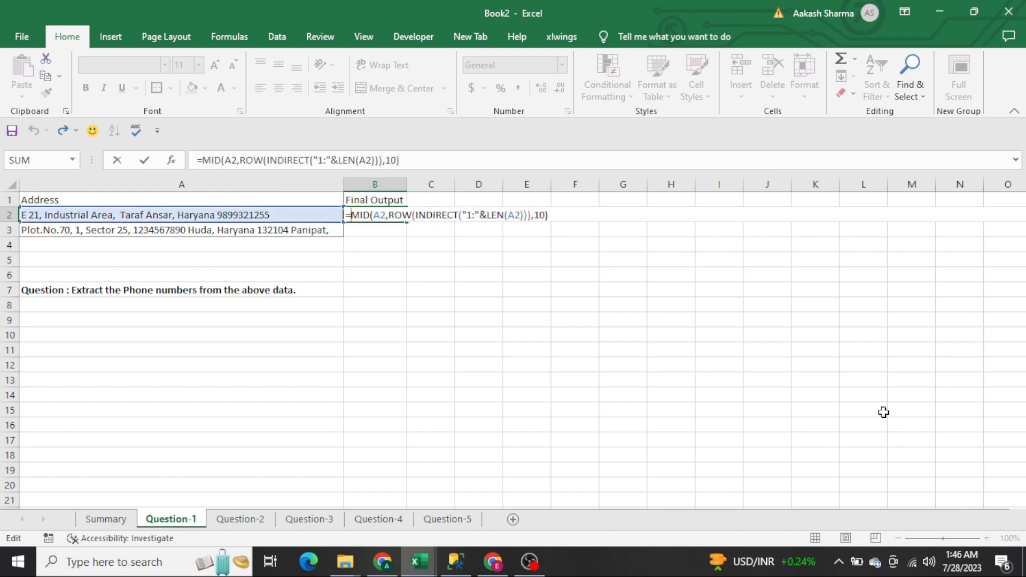
type("isnu")
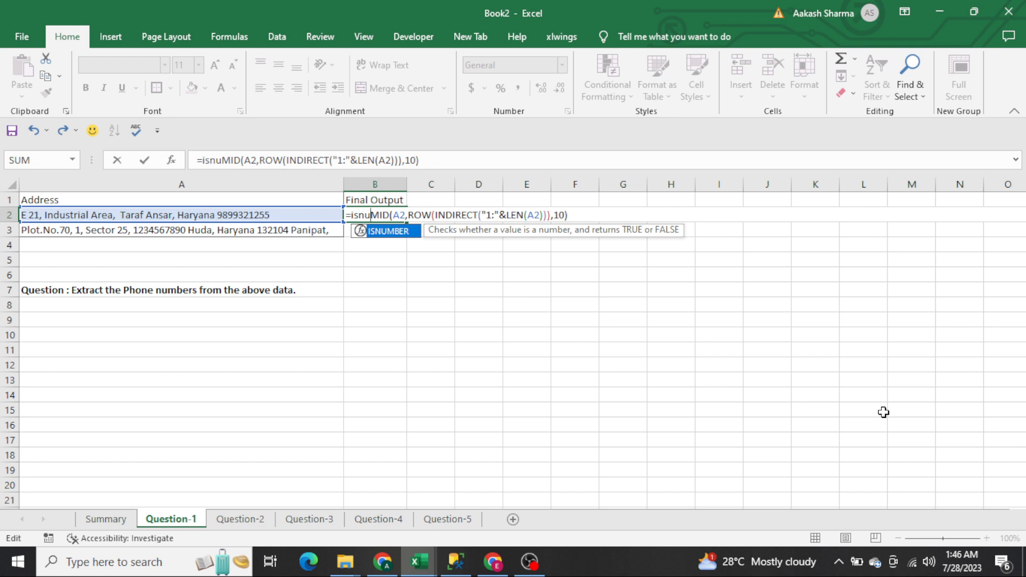
key("Tab")
type("--(")
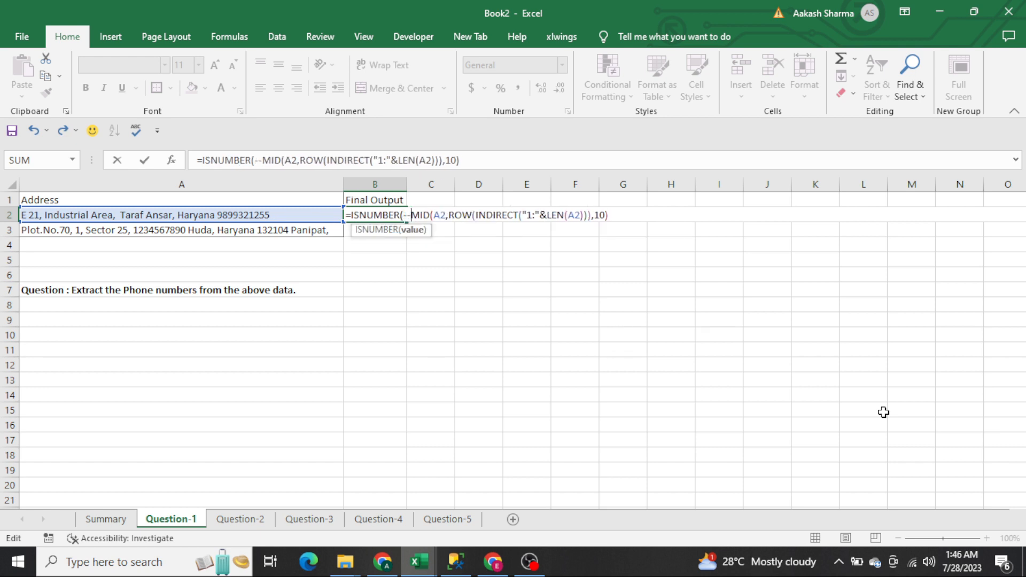
key("End")
type(")")
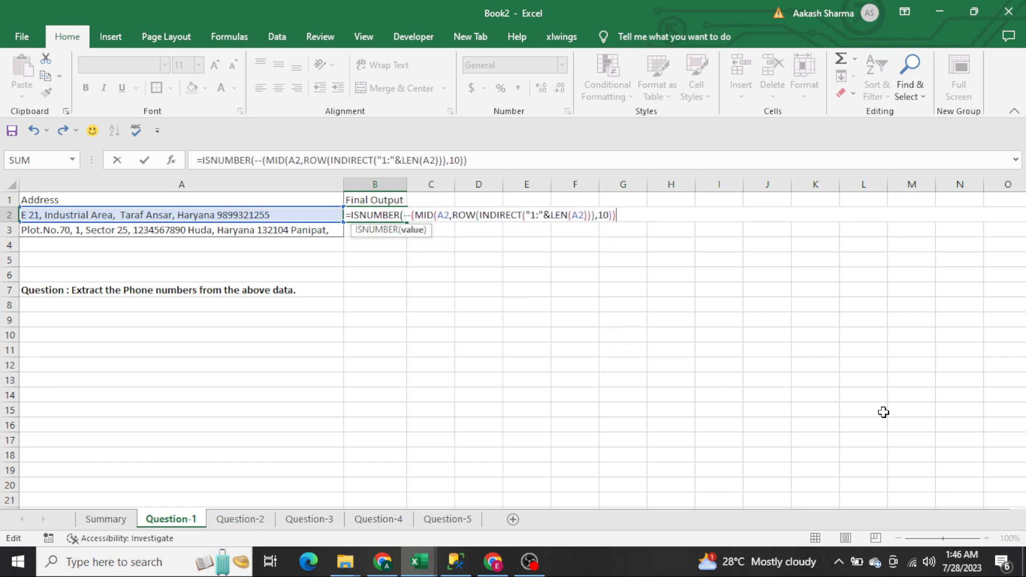
key("Return")
key("Return")
key("Return")
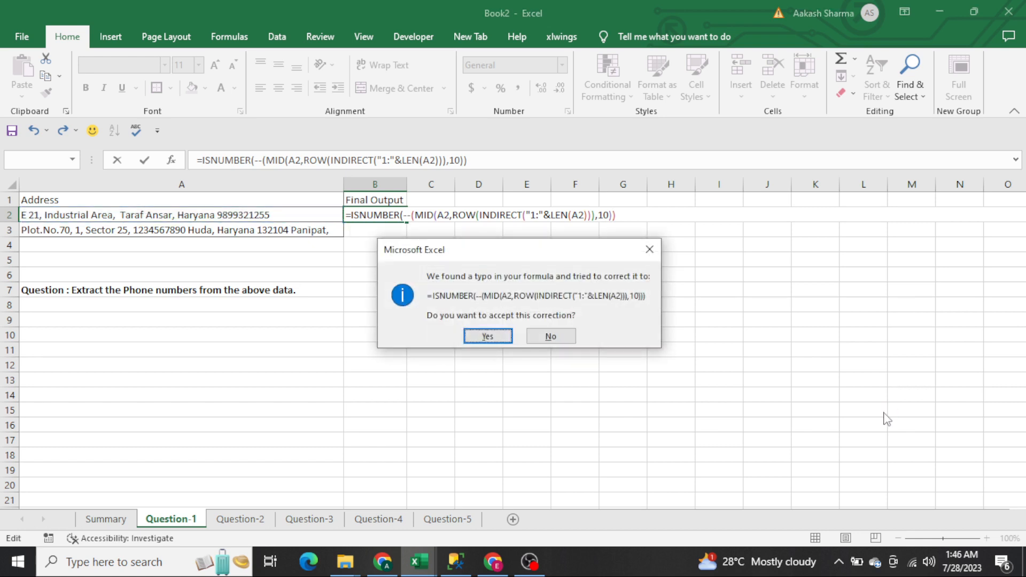
key("Return")
Evaluate the ISNUMBER formula in B2 in place, examine the last entry of its TRUE/FALSE array, and restore the formula
key("F2")
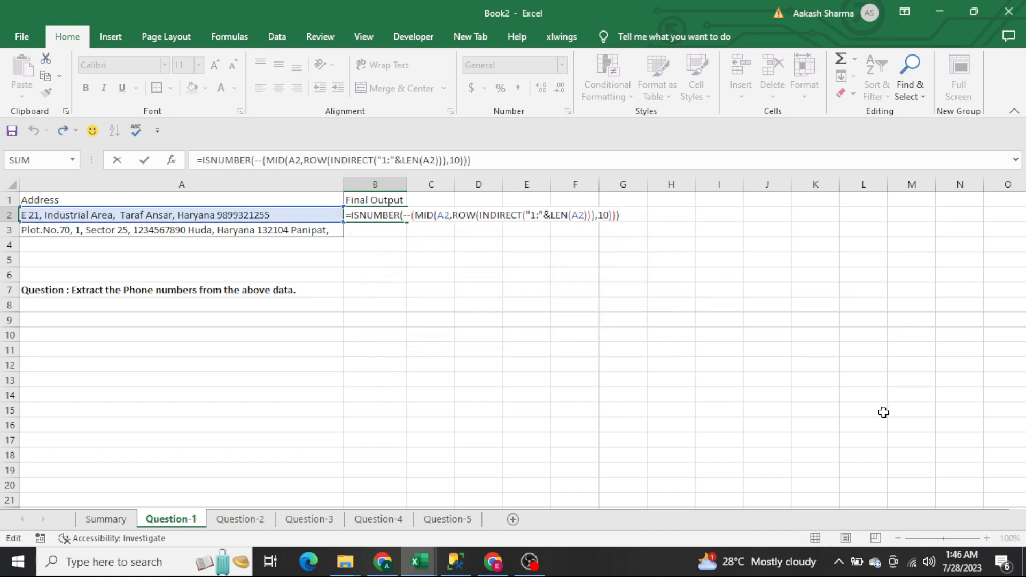
key("shift+Home")
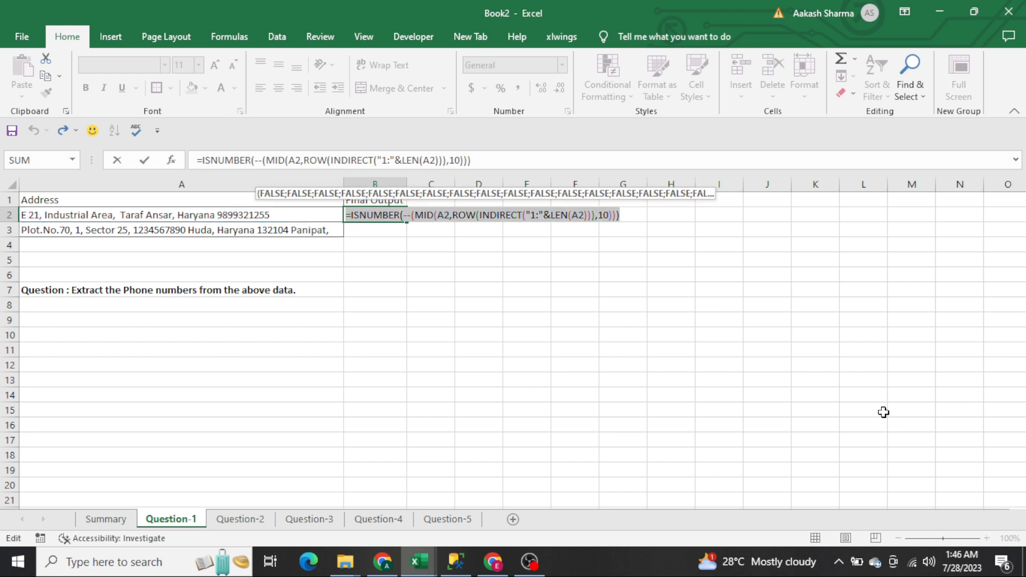
key("F9")
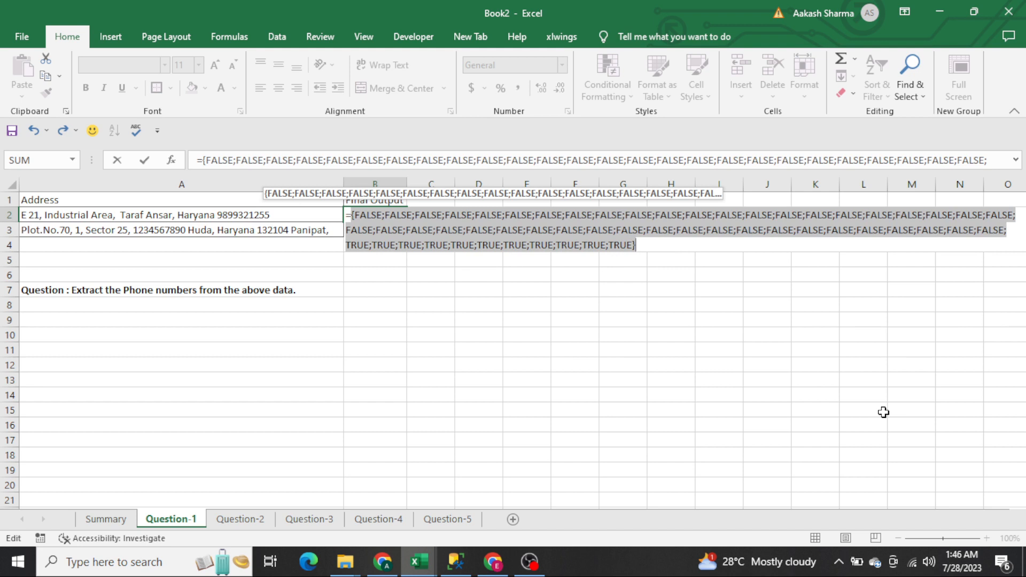
key("Right")
key("Left")
key("shift+Left")
key("shift+Left")
key("shift+Left")
key("shift+Left")
key("shift+Left")
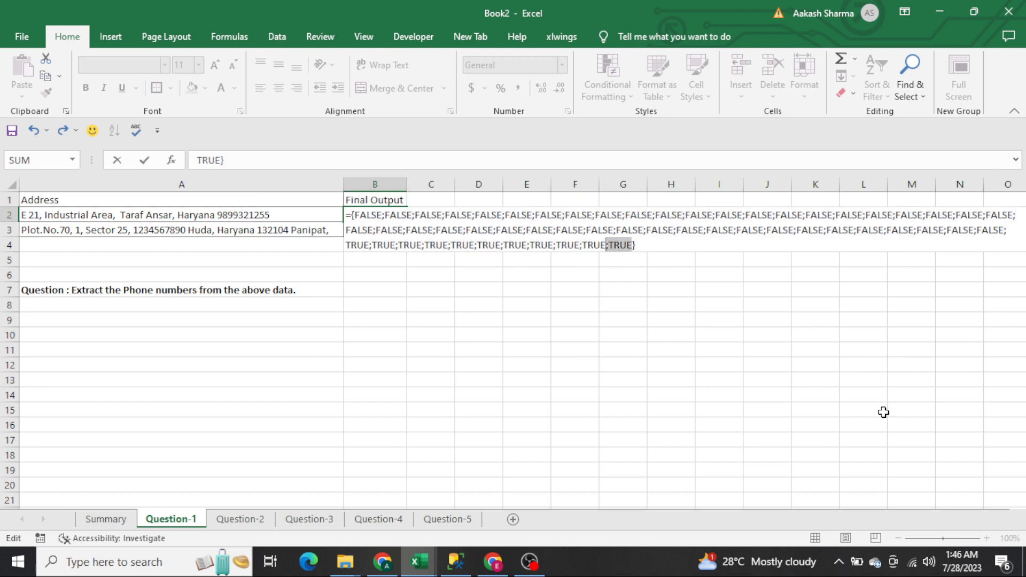
key("ctrl+z")
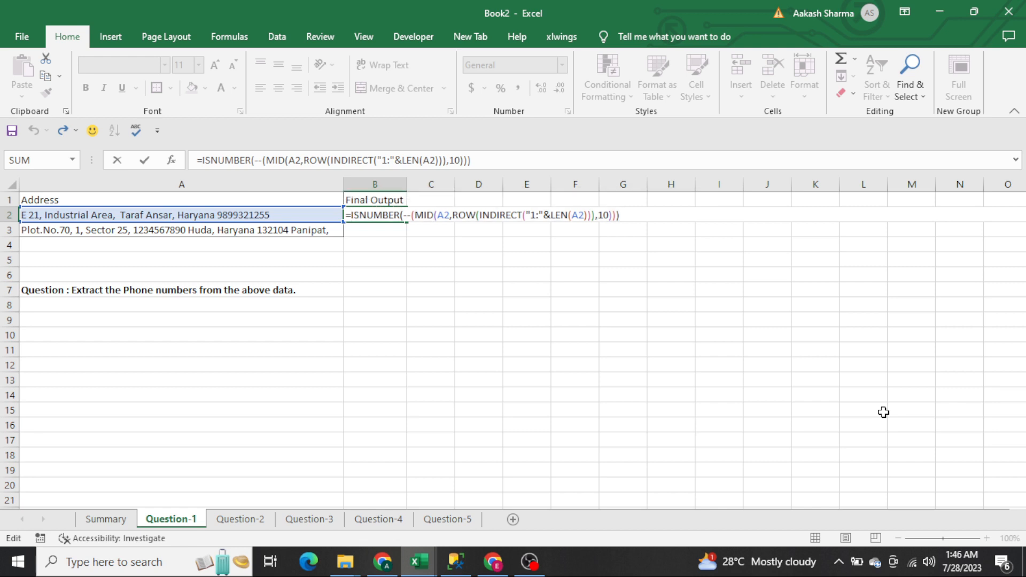
Wrap the B2 formula in an exact MATCH for TRUE: =MATCH(TRUE,ISNUMBER(--(MID(A2,ROW(INDIRECT("1:"&LEN(A2))),10))),0)
type("M")
key("Tab")
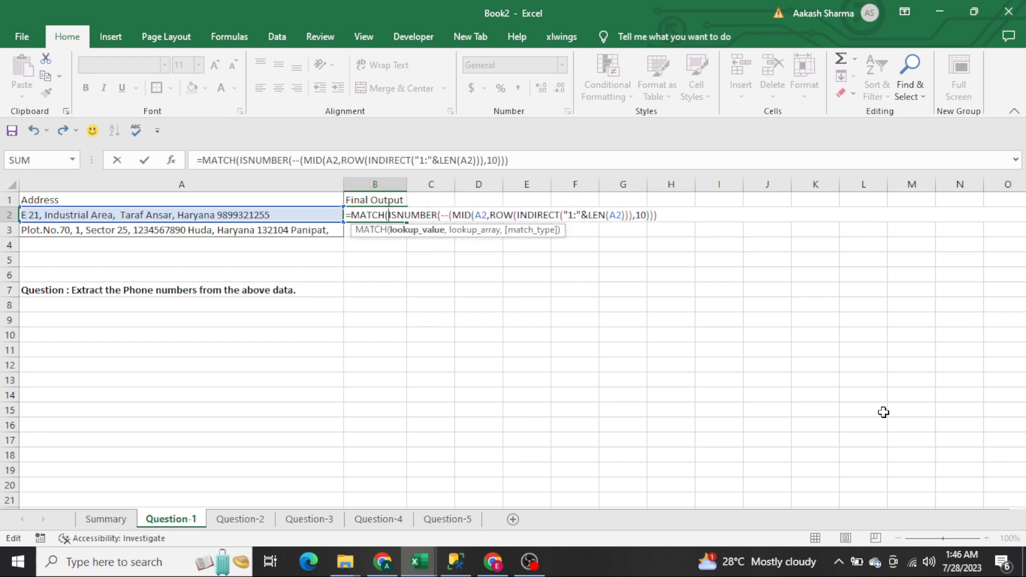
type("True,")
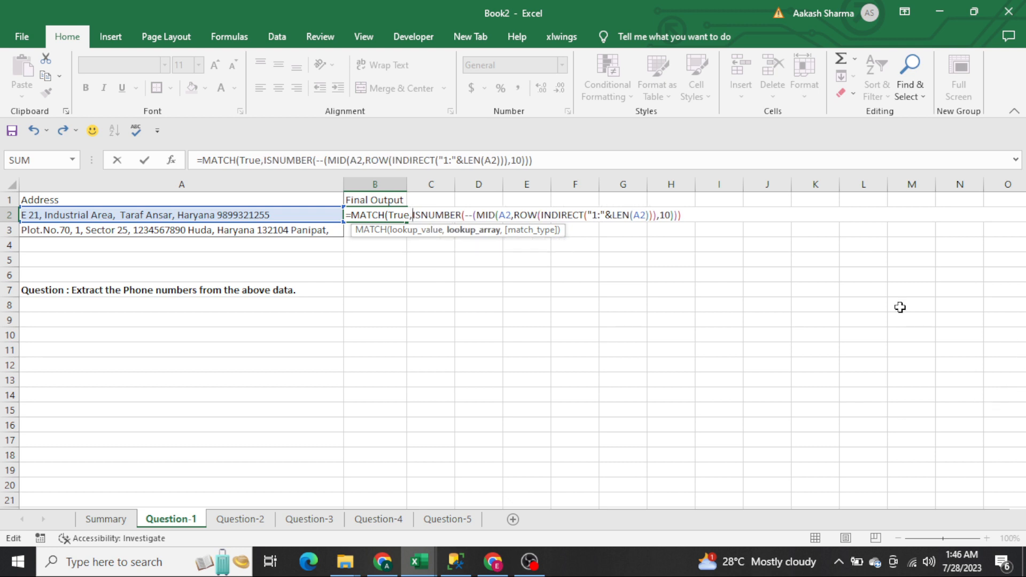
left_click(706, 214)
type(",0)")
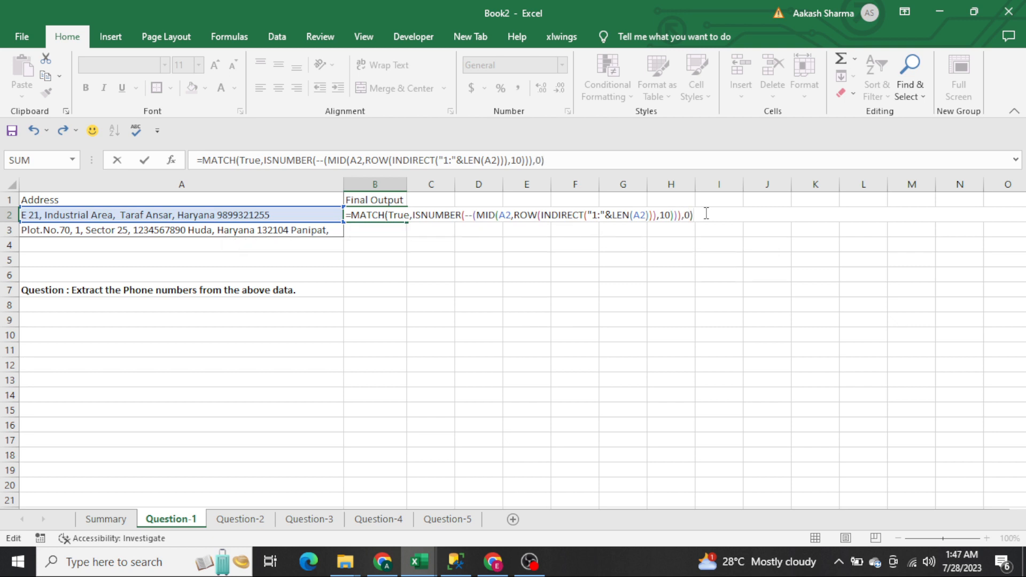
key("Return")
Evaluate the whole MATCH formula in B2 in place to examine the matched position, and restore the formula
key("Up")
key("F2")
key("shift+Home")
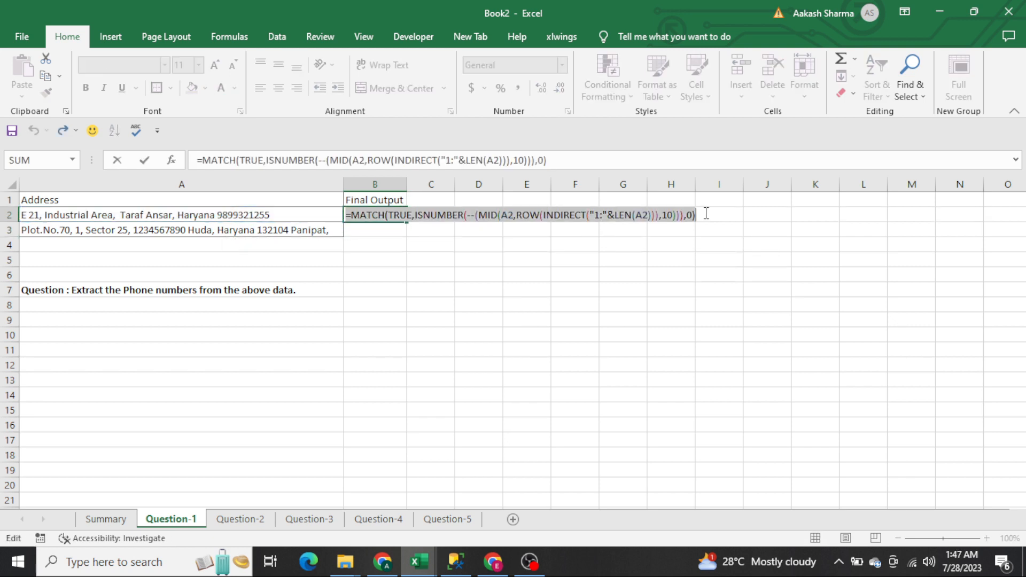
key("F9")
key("ctrl+z")
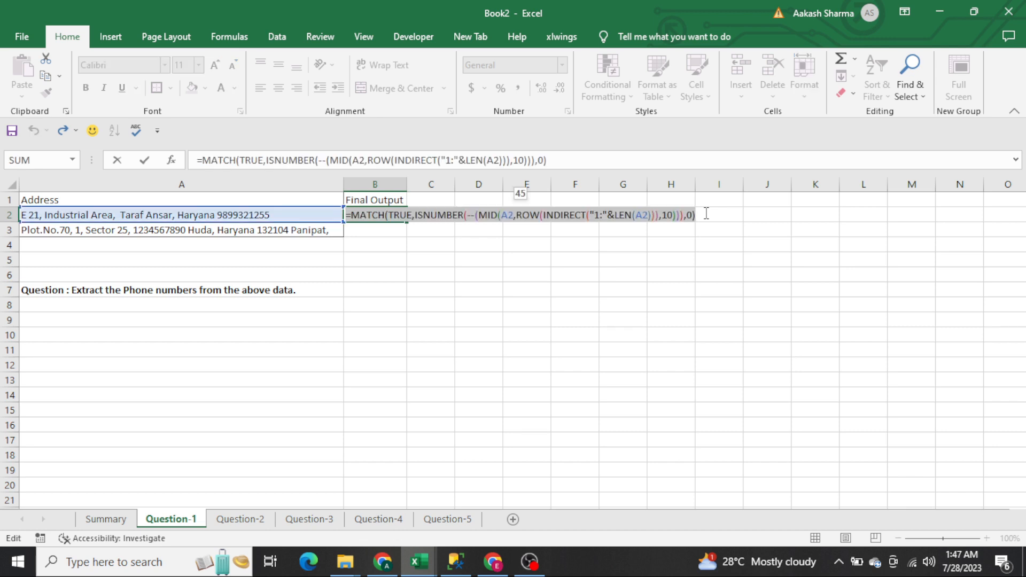
Wrap the MATCH in MID and enter it as an array formula: =MID(A2,MATCH(TRUE,ISNUMBER(--(MID(A2,ROW(INDIRECT("1:"&LEN(A2))),10))),0)+1,10)
key("End")
key("Home")
key("Right")
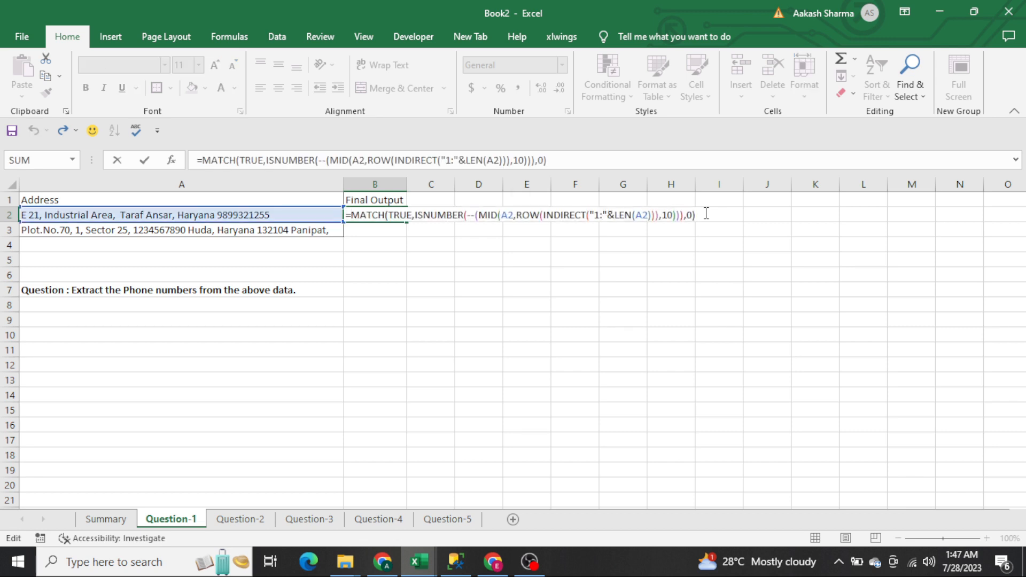
type("mi")
key("Tab")
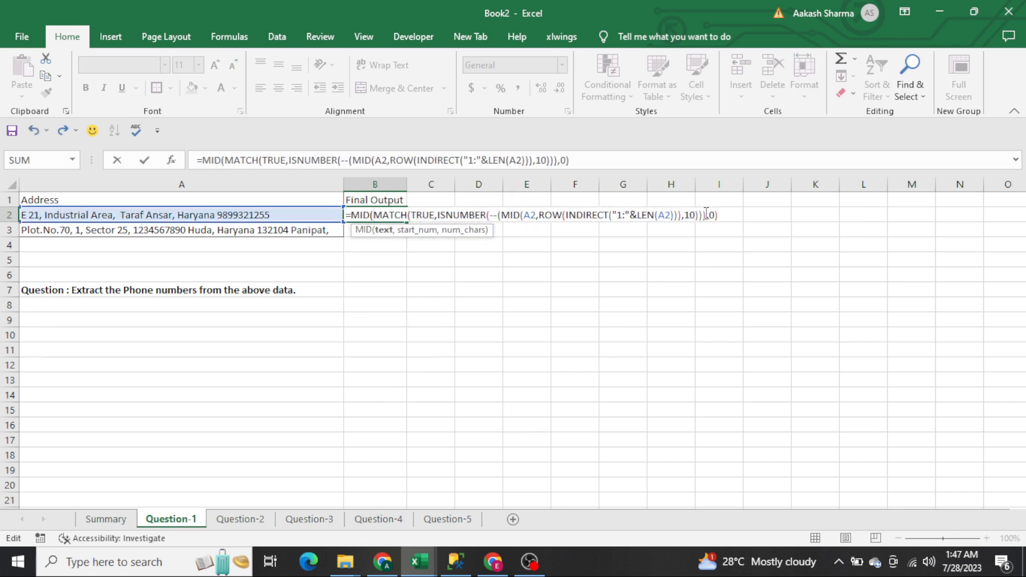
key("Left")
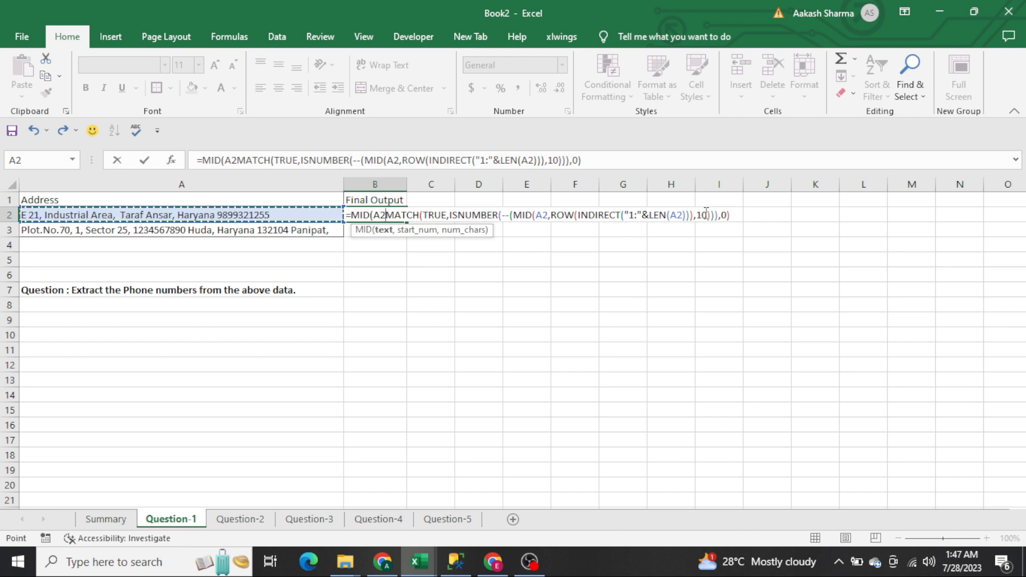
type(",")
key("F2")
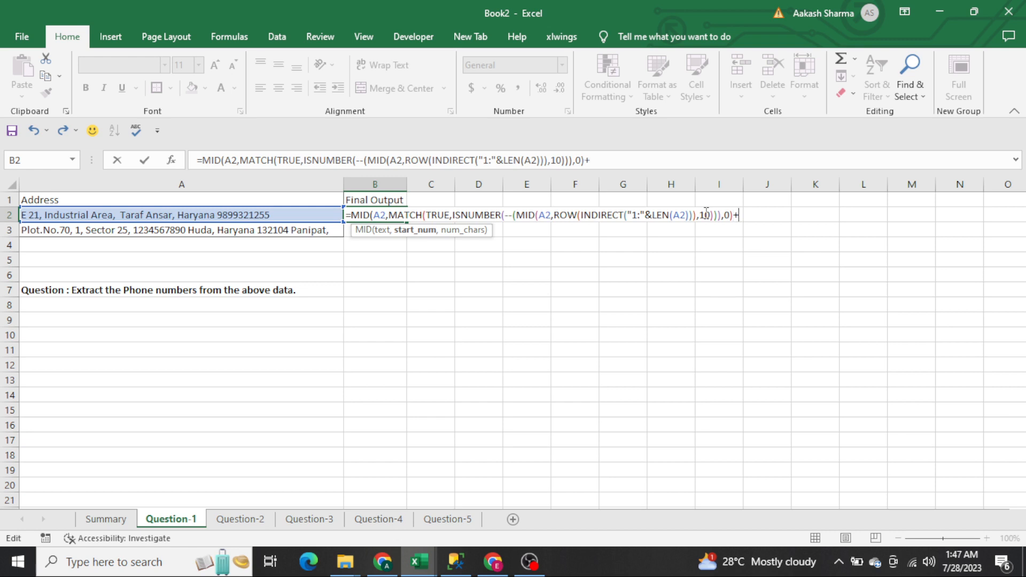
type("1,")
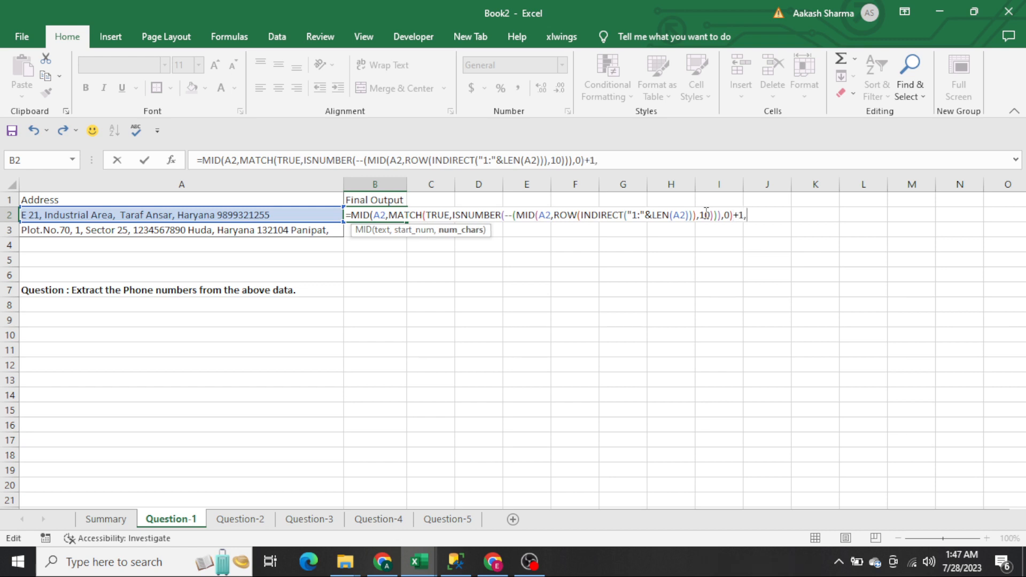
type("10)")
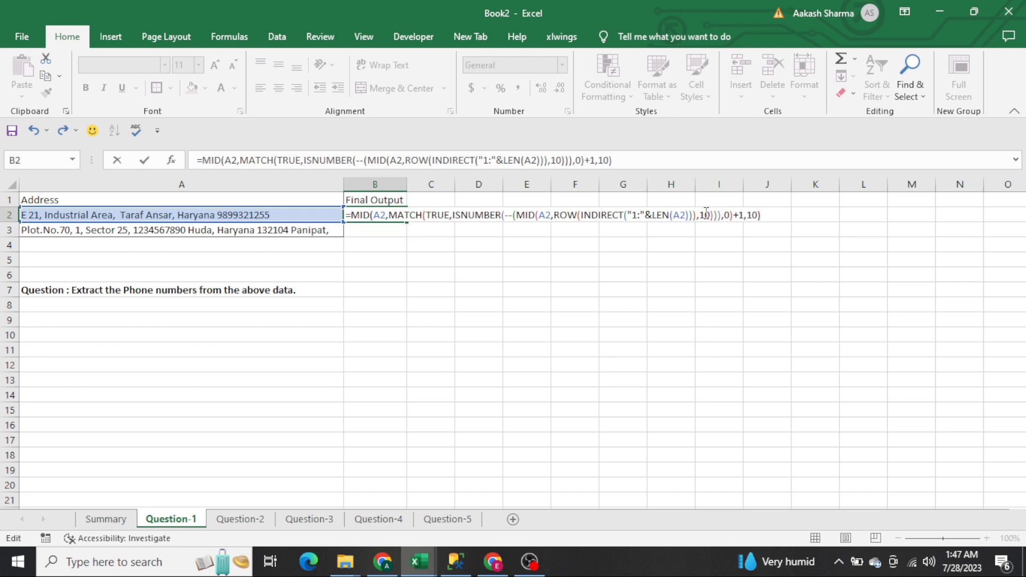
key("ctrl+shift+Return")
Copy the B2 array formula into B3 for the second address
key("ctrl+c")
key("Down")
key("Return")
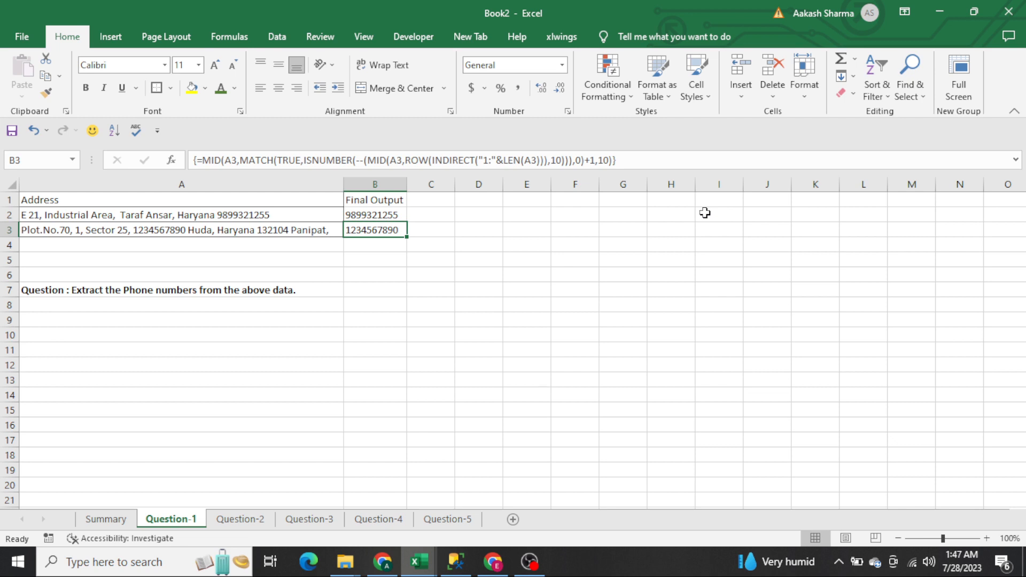
key("Up")
key("Down")
Copy the address text from A3 into A4 as a test row
key("Left")
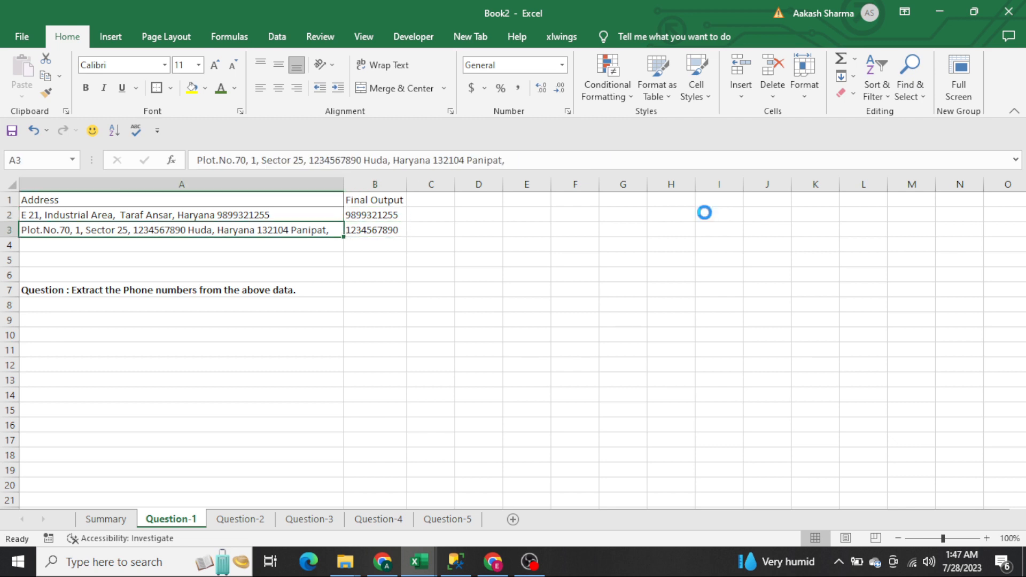
key("ctrl+c")
key("Down")
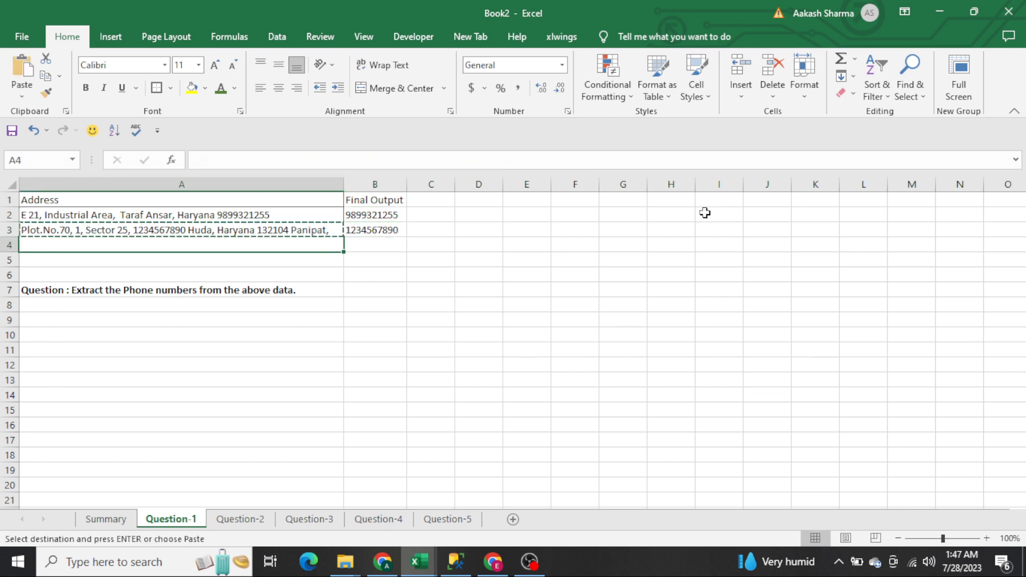
key("Return")
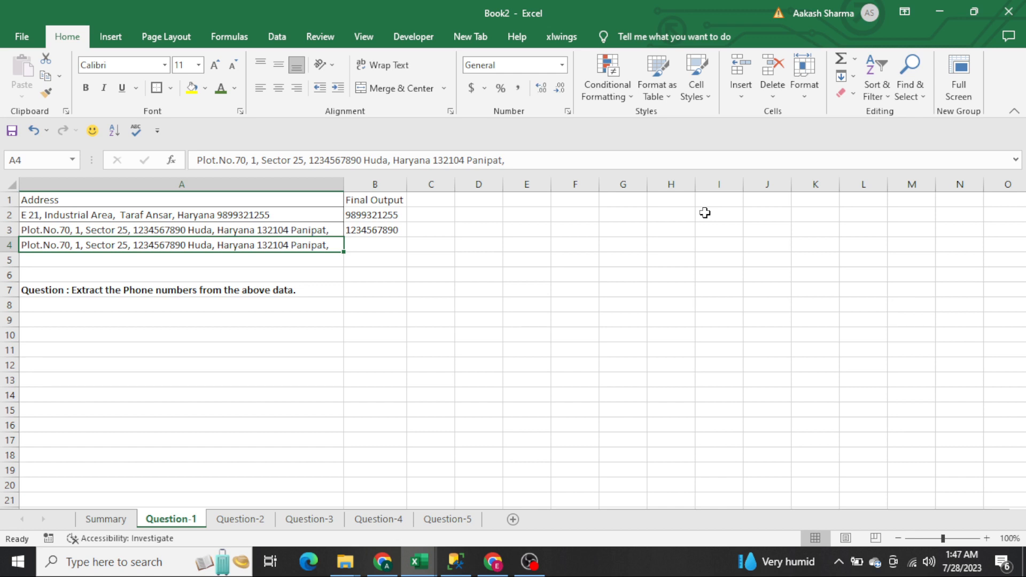
Move the ten-digit phone number in A4 from the middle of the address to the start of the text
key("ctrl+Left")
key("ctrl+Left")
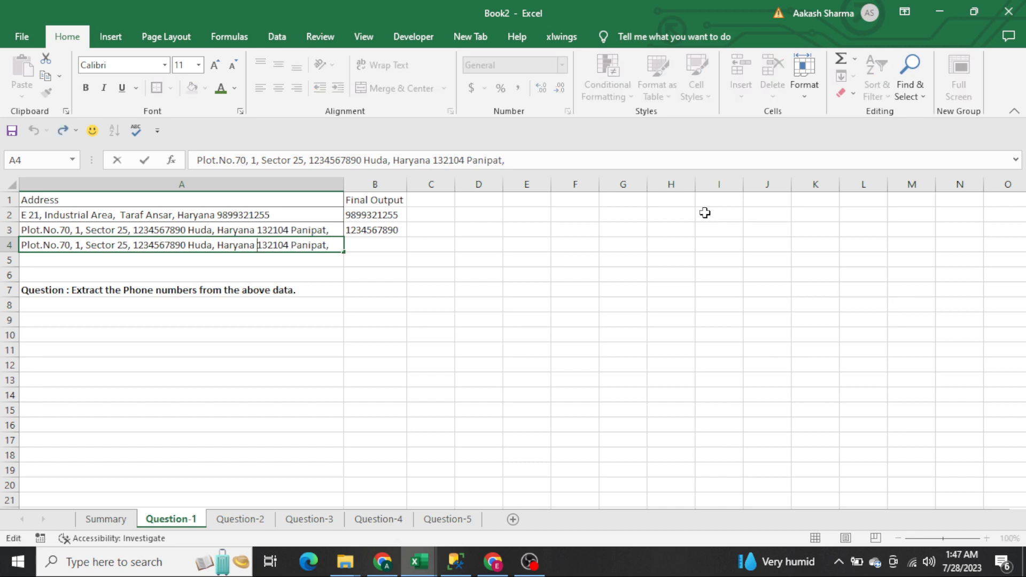
key("ctrl+Left")
key("ctrl+Left")
key("ctrl+shift+Right")
key("Delete")
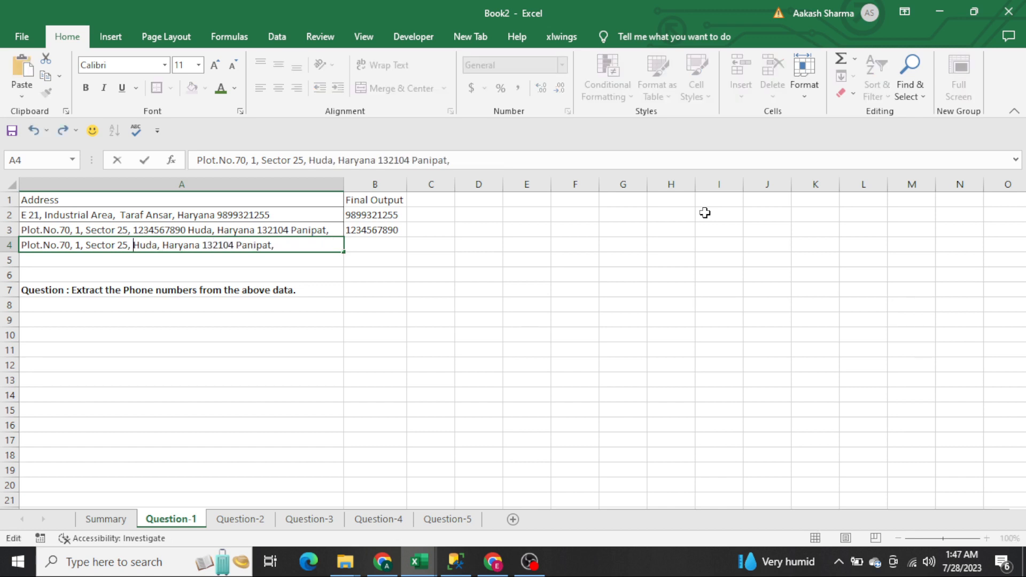
key("Home")
key("ctrl+v")
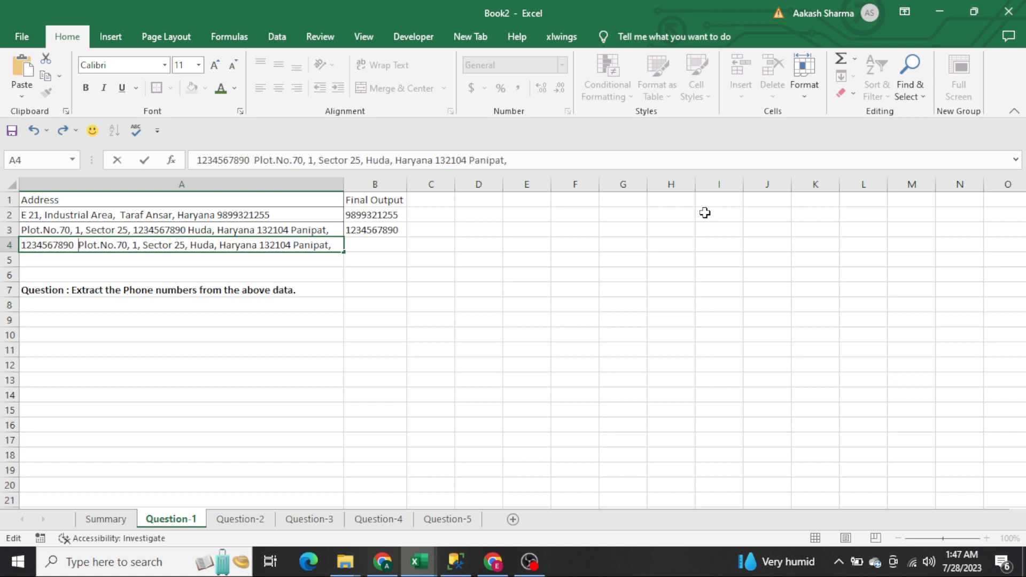
key("Return")
Test the array formula in B4 on the rearranged address, inspect its references, and clear B4
key("Up")
key("Right")
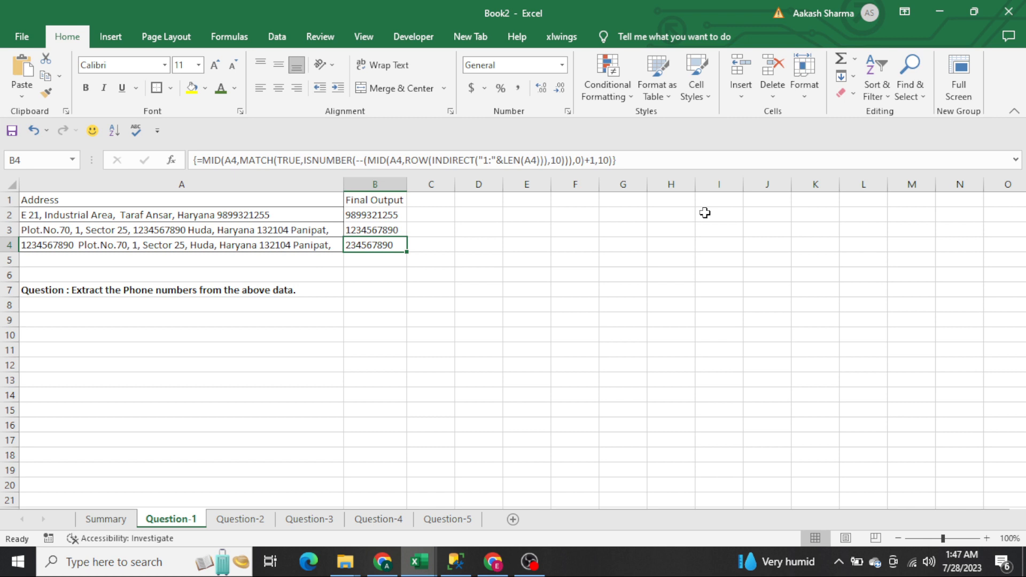
key("Left")
key("Right")
key("F2")
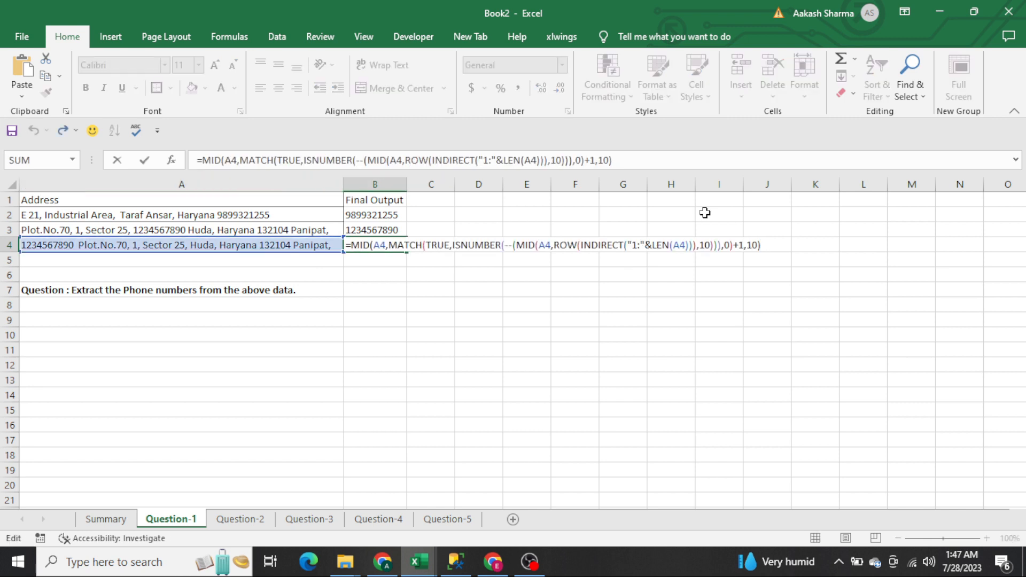
key("ctrl+shift+Return")
key("Delete")
Place the full B2 formula as visible text in cell D2
key("Up")
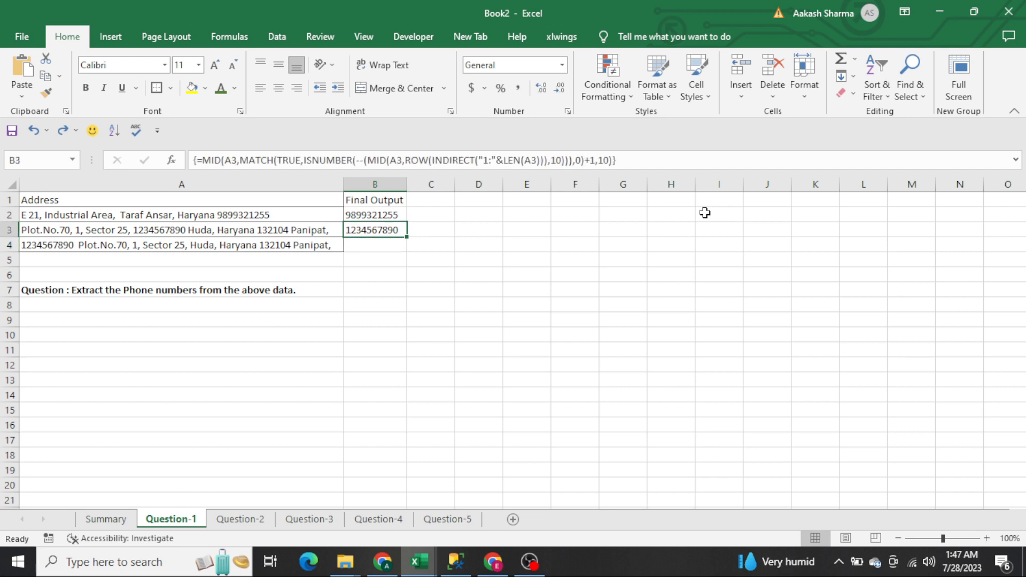
key("Up")
key("Up")
key("Down")
key("F2")
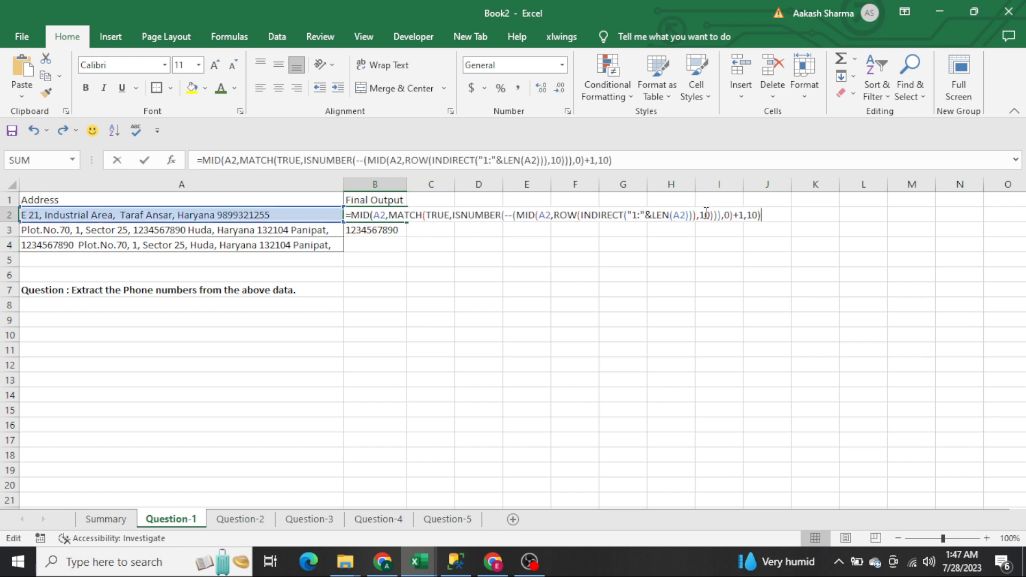
key("Tab")
key("Right")
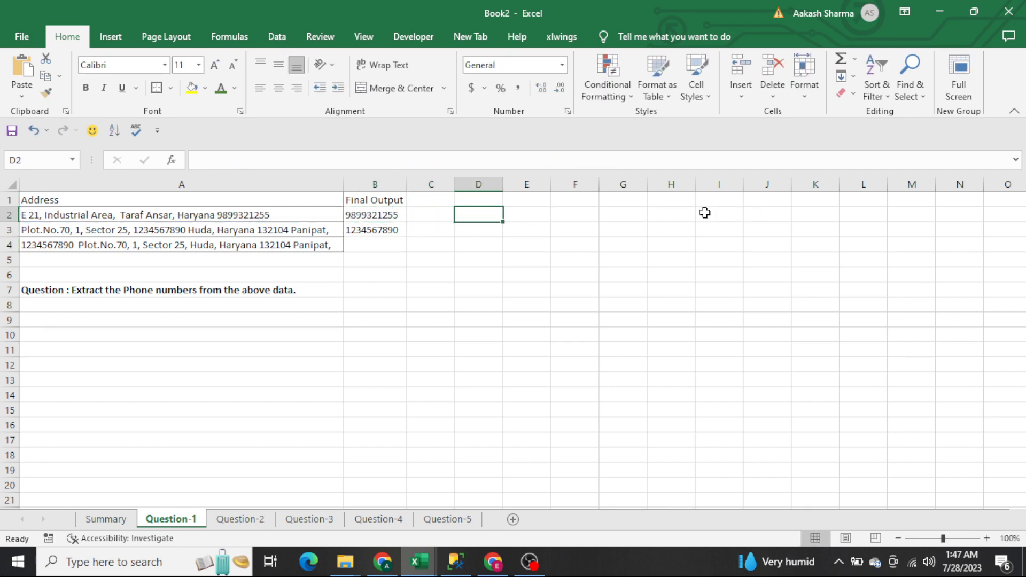
key("ctrl+v")
key("Return")
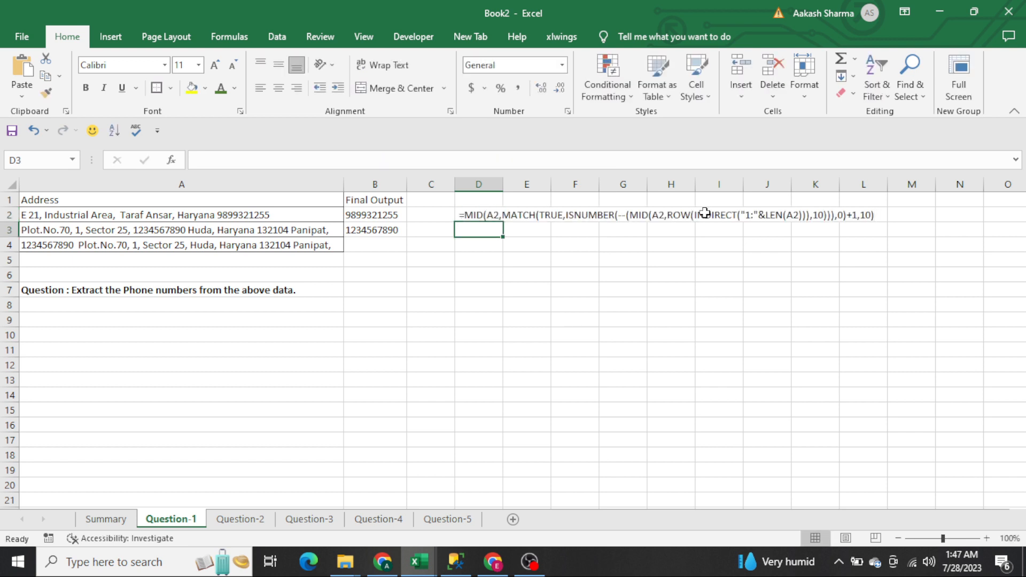
Clear the test address from cell A4
key("Up")
key("Left")
key("Left")
key("Left")
key("Down")
key("Down")
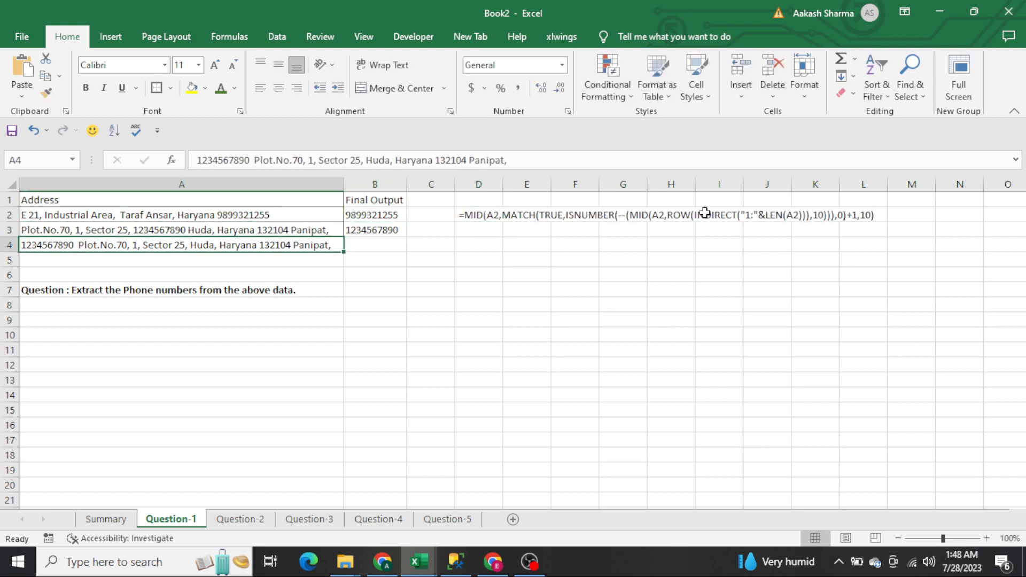
key("Delete")
Select cell A1 on the Question-1 sheet and switch to the Question-2 sheet
key("Up")
key("Up")
key("Right")
key("Right")
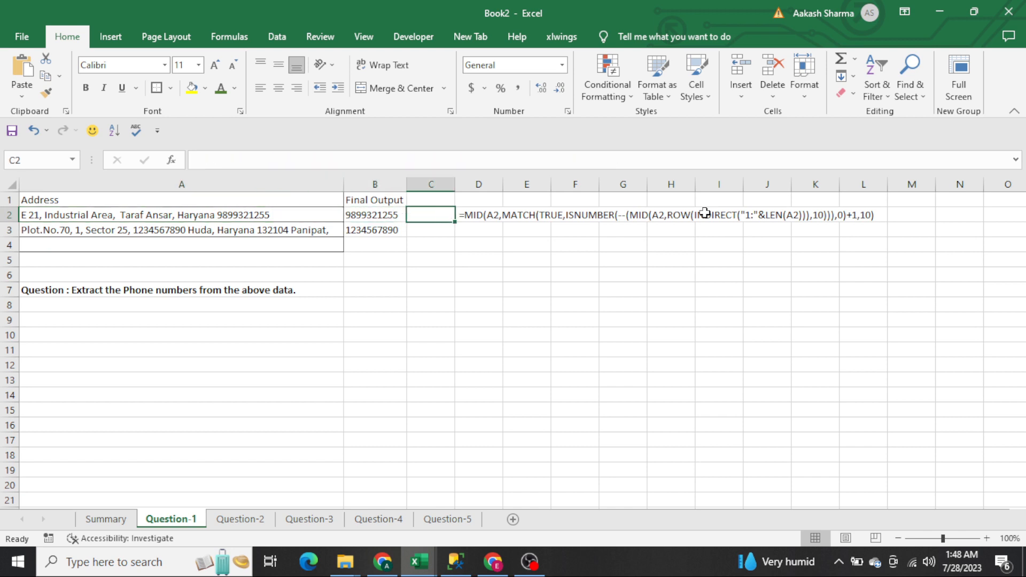
key("Right")
key("Left")
key("Left")
key("Left")
key("Up")
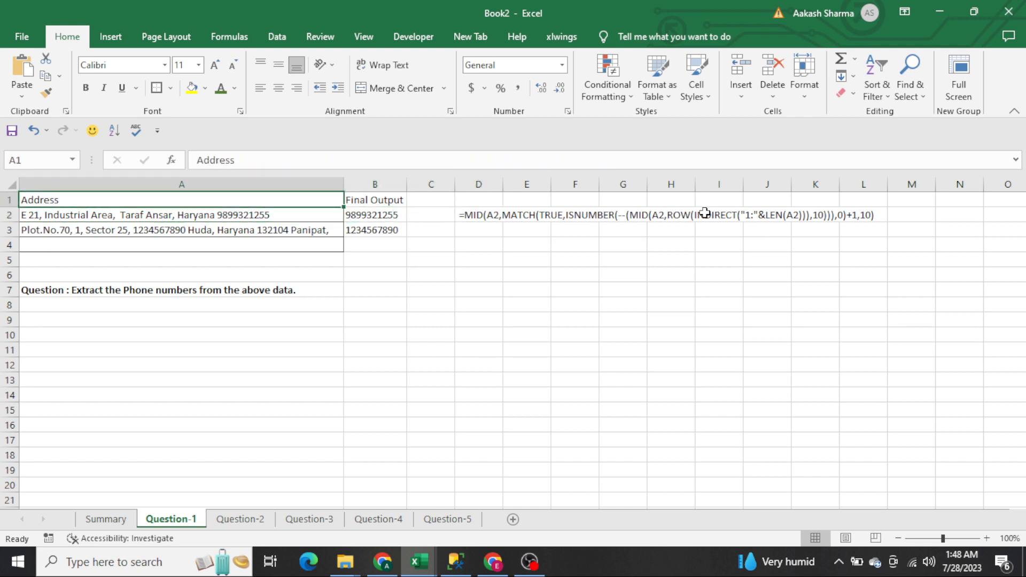
key("ctrl+Page_Down")
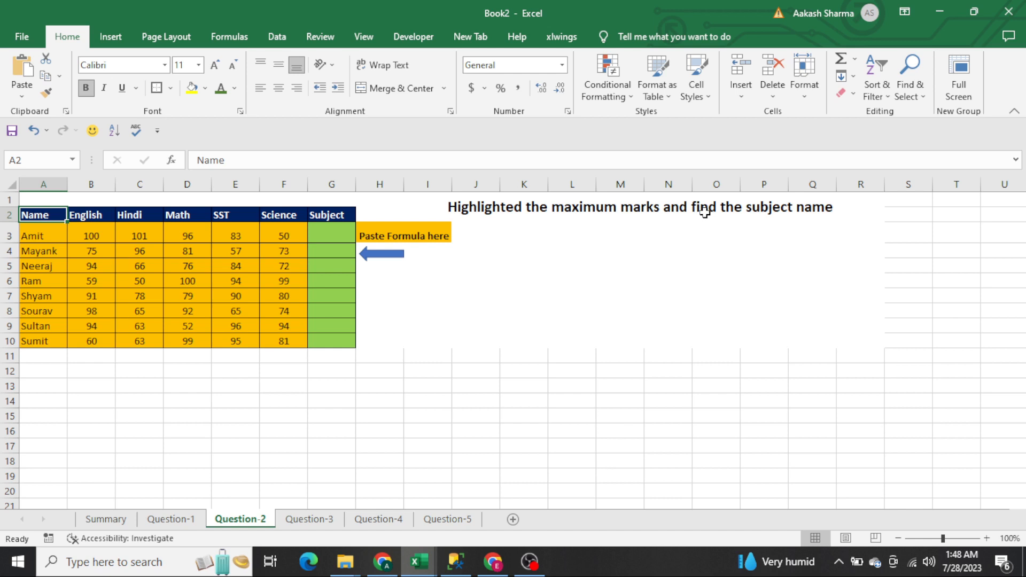
Set the height of row 3 on the Question-2 sheet to 15
key("Down")
key("shift+space")
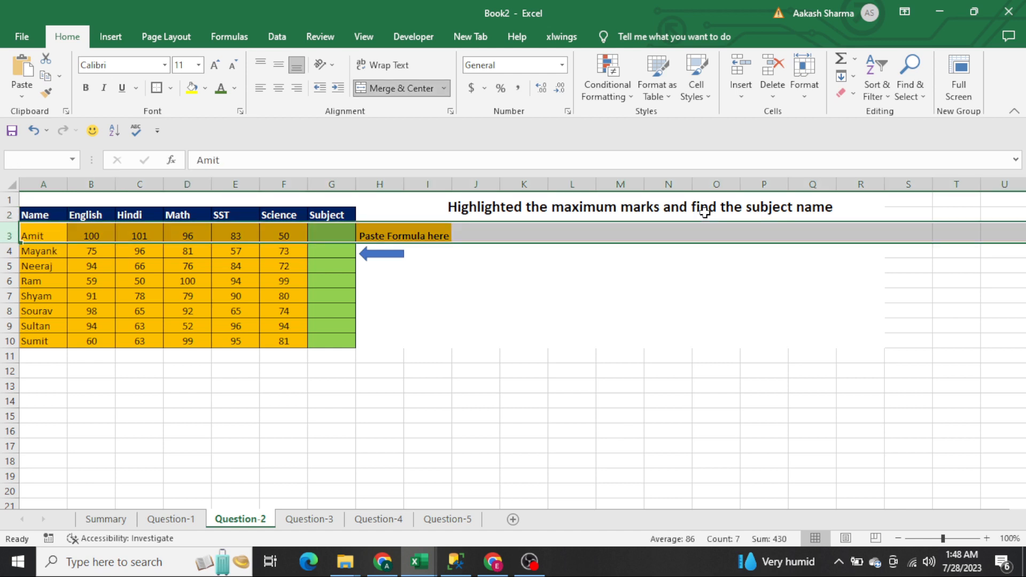
key("alt+h")
type("oh15")
key("Return")
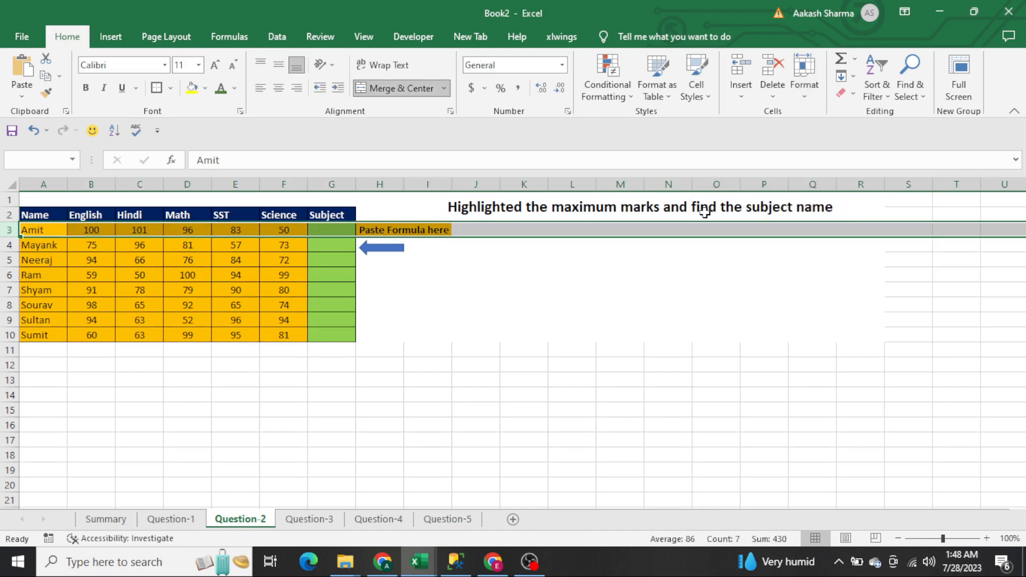
Examine the Question-2 task heading, the empty Subject column and the start of the marks table
left_click(705, 212)
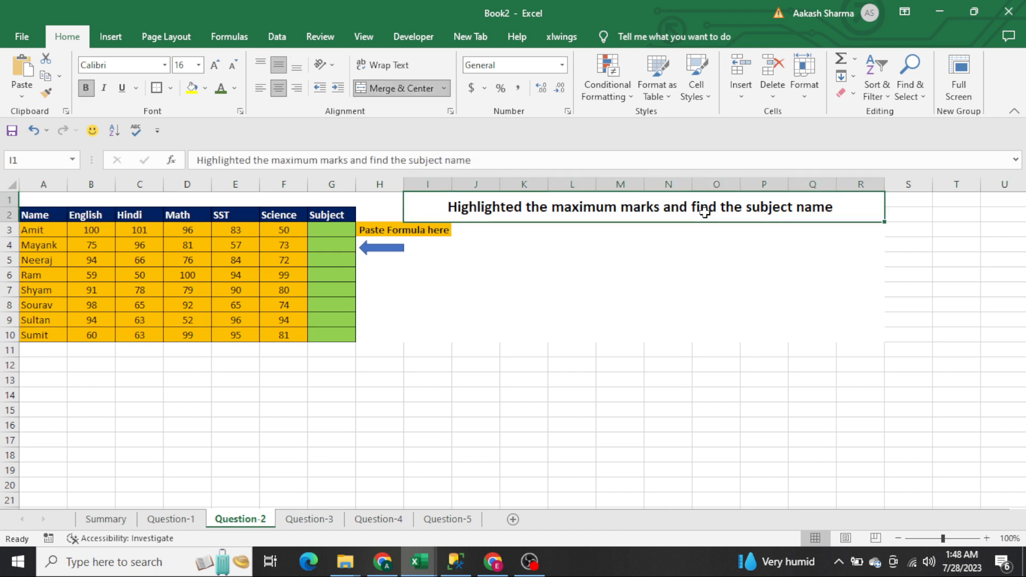
key("Down")
key("Left")
key("Left")
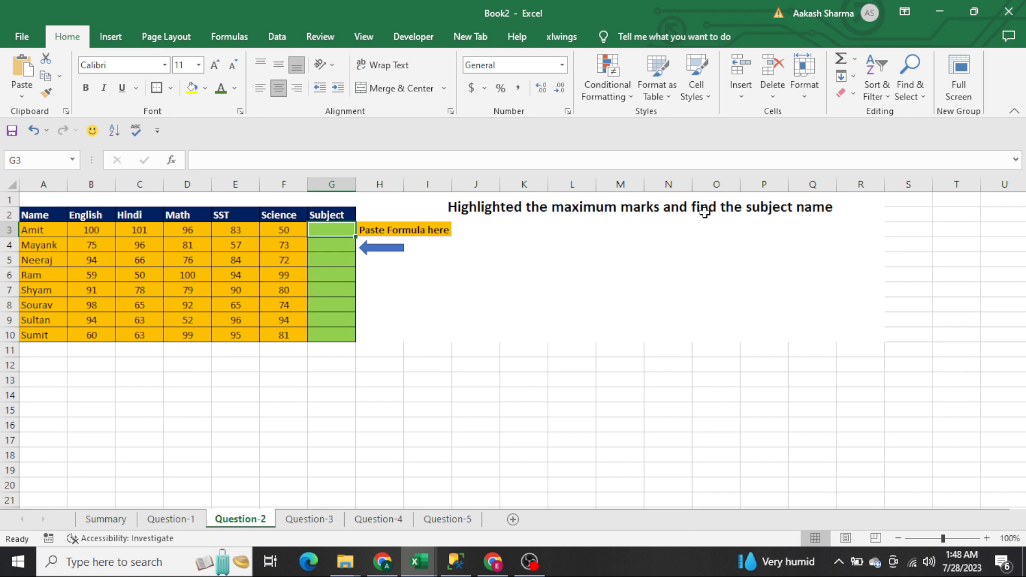
key("Up")
key("Up")
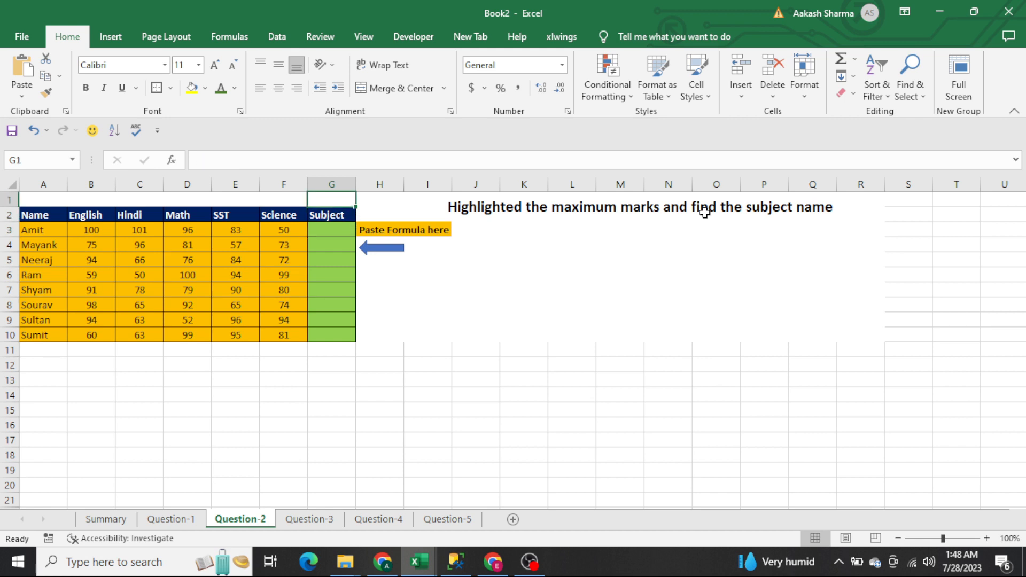
key("Down")
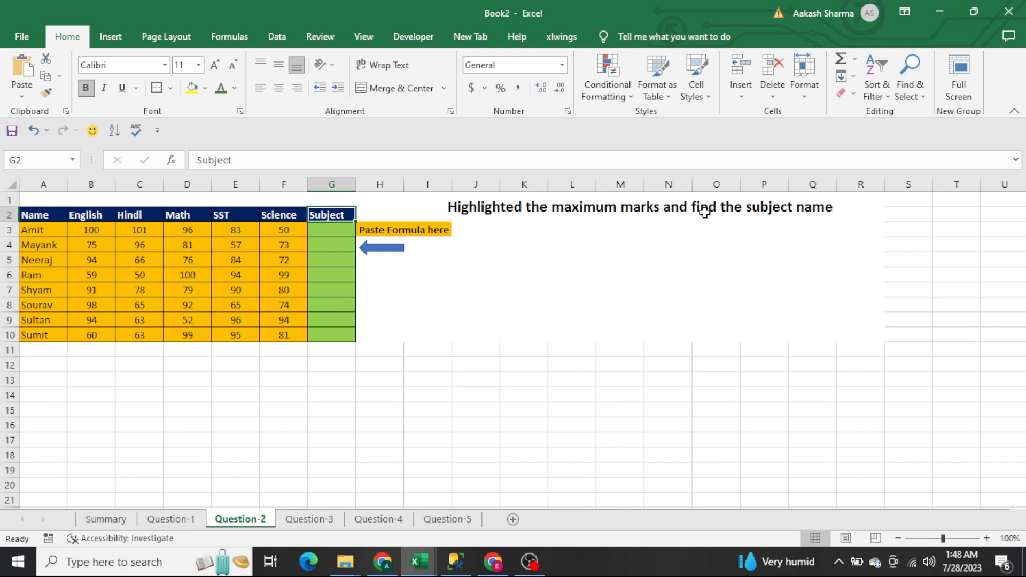
key("Home")
key("Down")
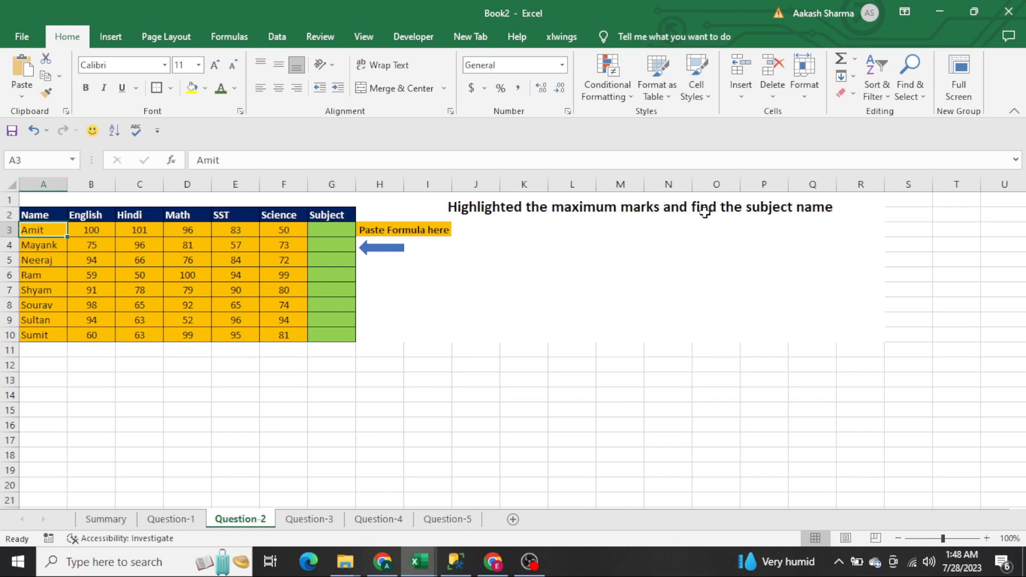
Examine the first student's marks in row 3, the empty Subject cell and the Hindi header above the highest mark
key("Right")
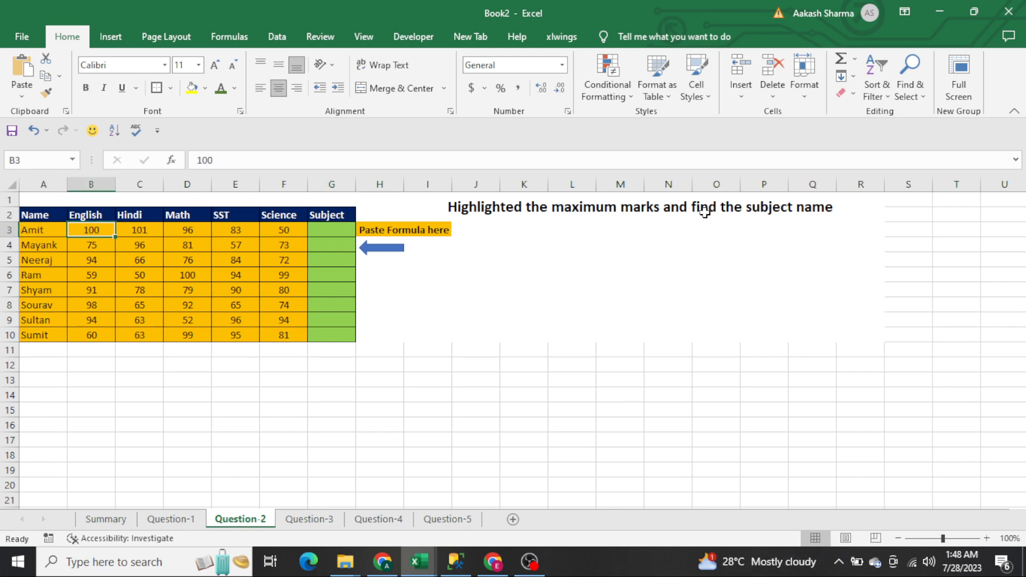
key("ctrl+shift+Right")
key("ctrl+Right")
key("ctrl+Right")
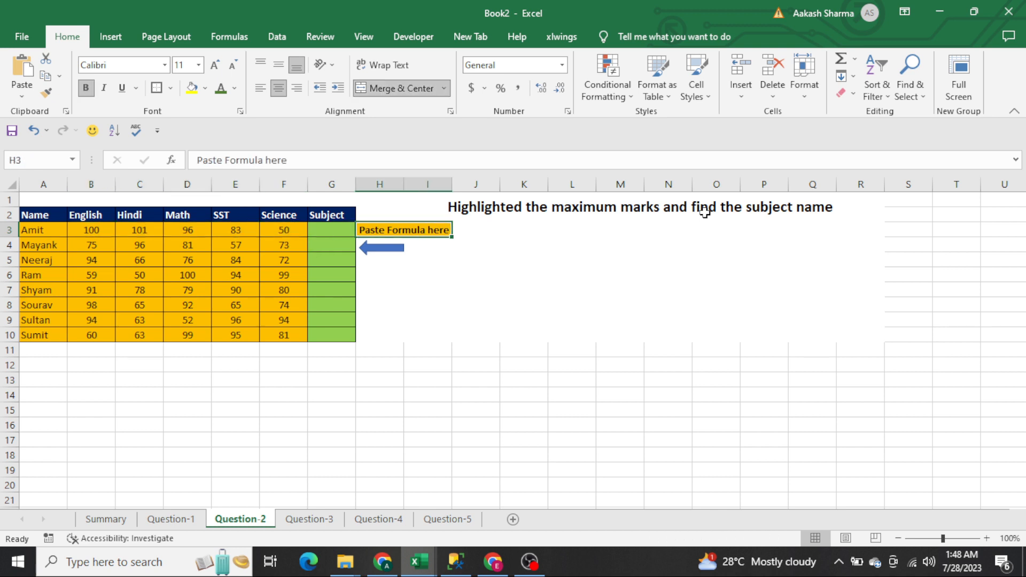
key("Left")
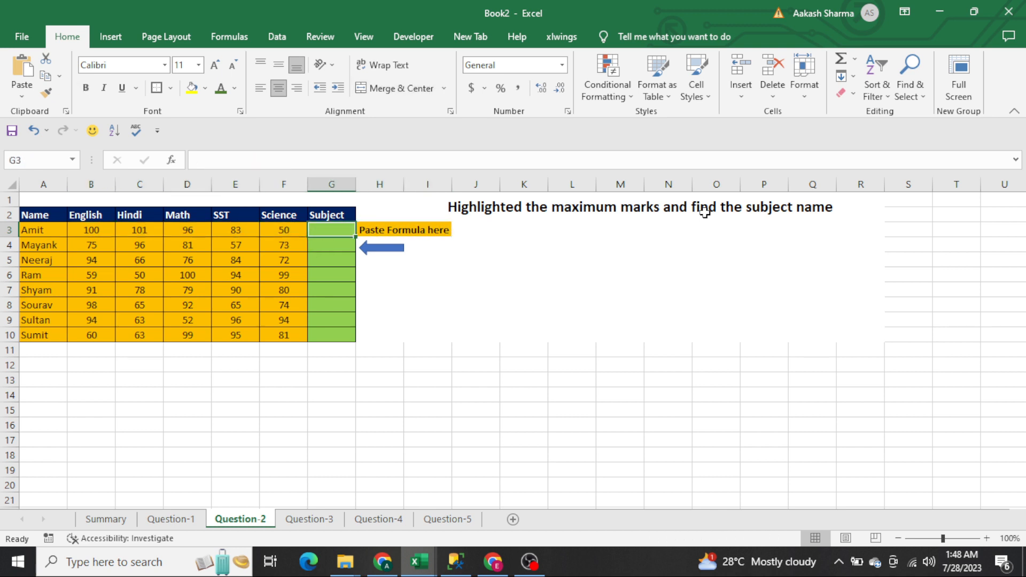
key("Home")
key("Right")
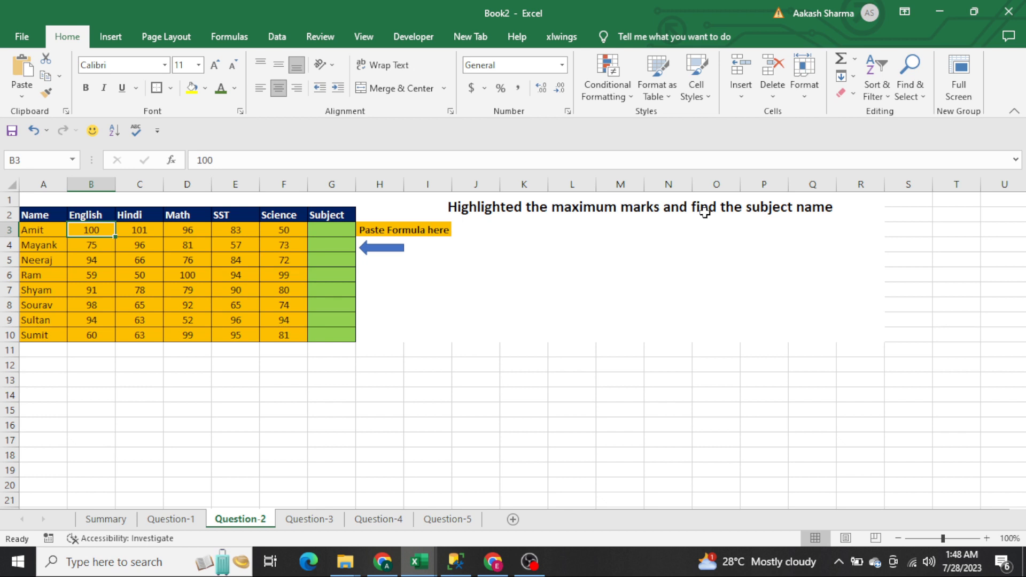
key("Right")
key("Right")
key("Left")
key("shift+Up")
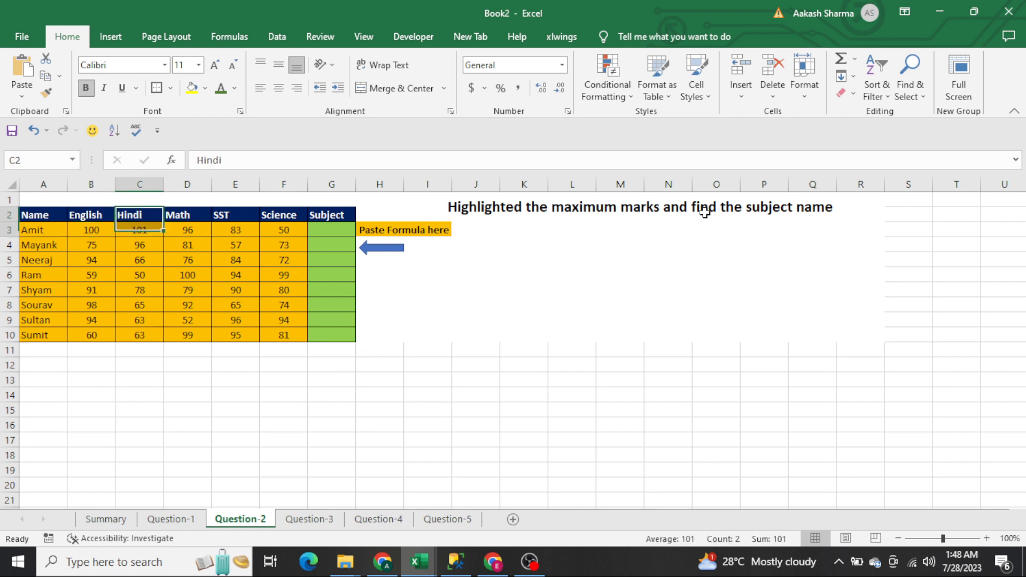
Examine the marks in row 5 across all five subjects and trace the highest one up to the English header
key("Left")
key("Down")
key("Down")
key("Left")
key("Down")
key("Right")
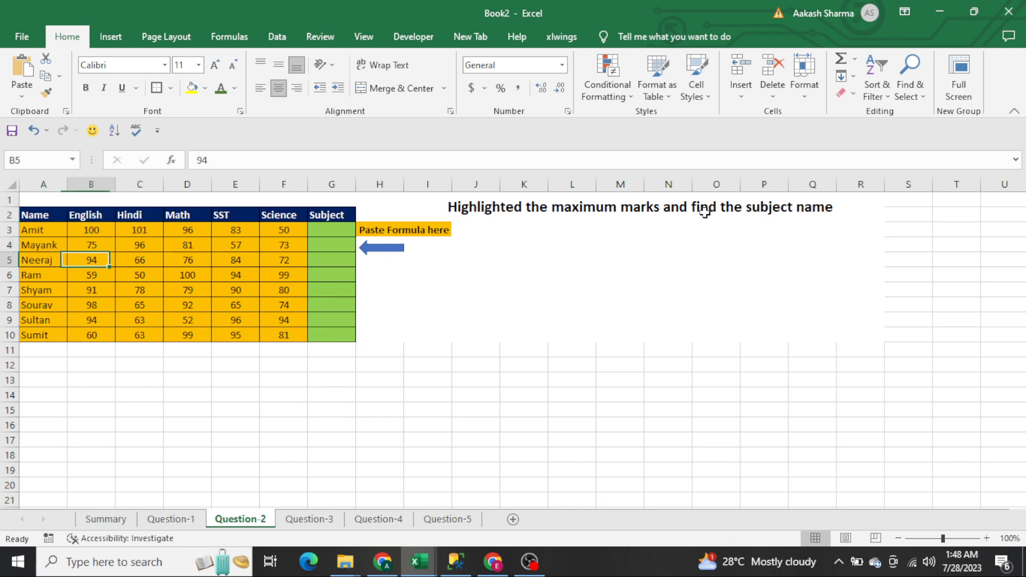
key("Right")
key("Right")
key("Right")
key("Right")
key("Left")
key("Left")
key("Left")
key("Left")
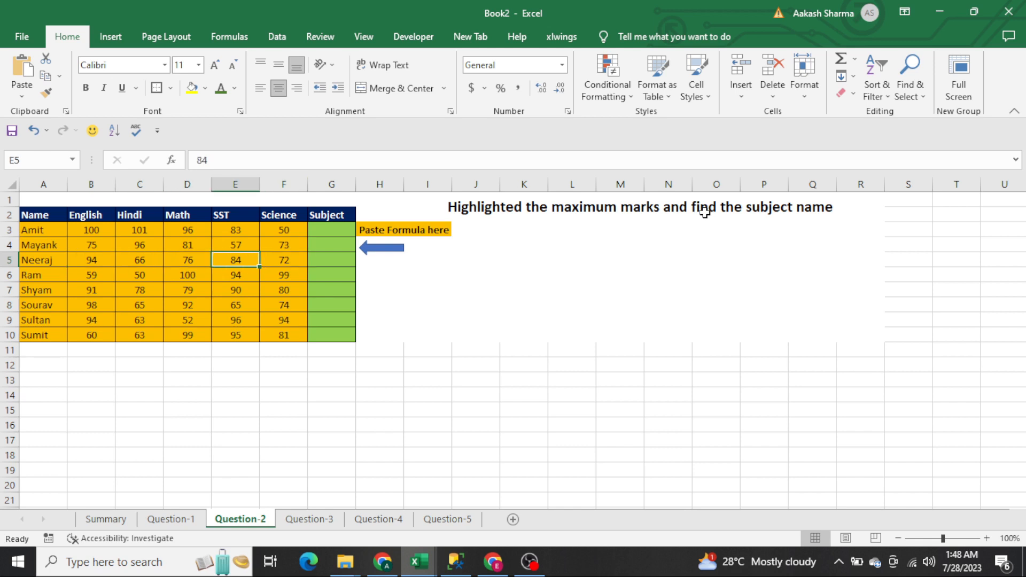
key("shift+Up")
key("shift+Up")
key("shift+Up")
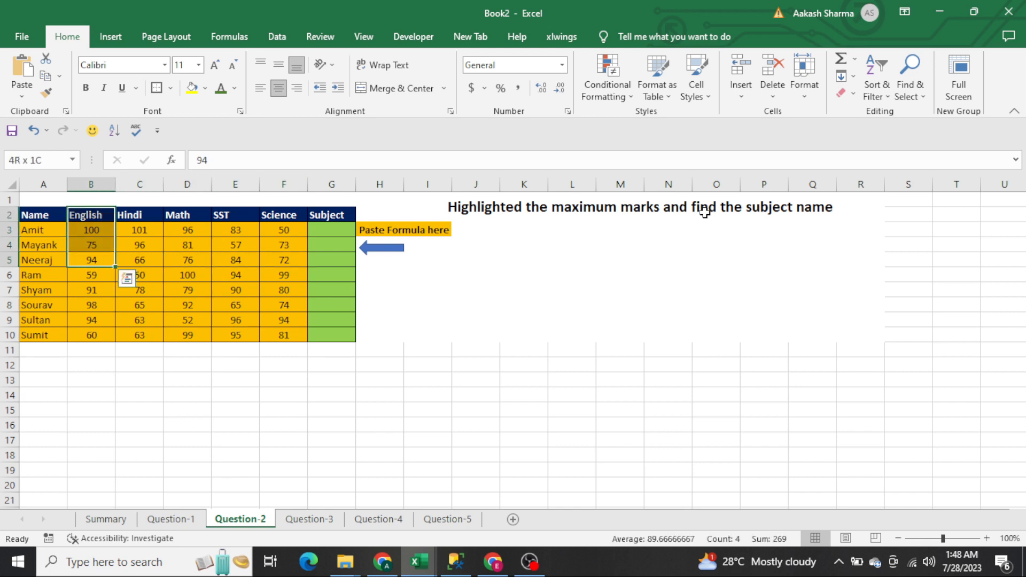
Review the Subject cells G3:G10 that need a formula, ending on cell G3
key("Right")
key("Right")
key("Right")
key("Right")
key("Right")
key("Up")
key("Up")
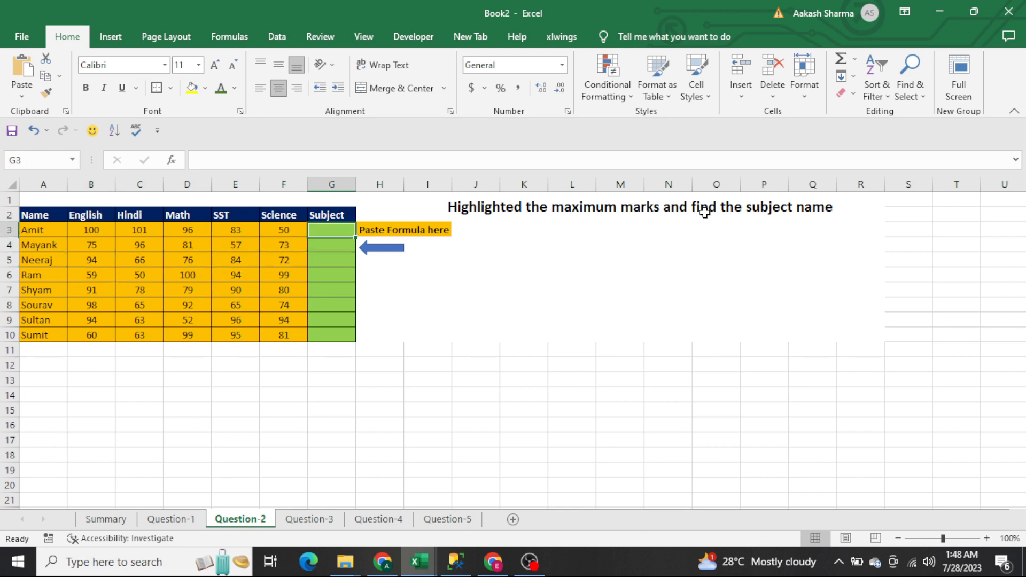
key("Left")
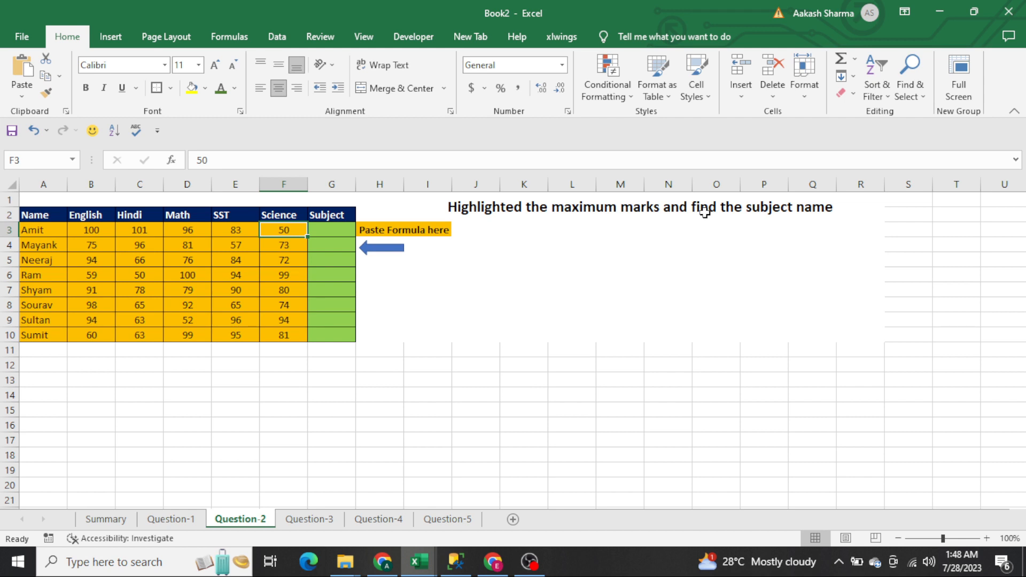
key("ctrl+Down")
key("Right")
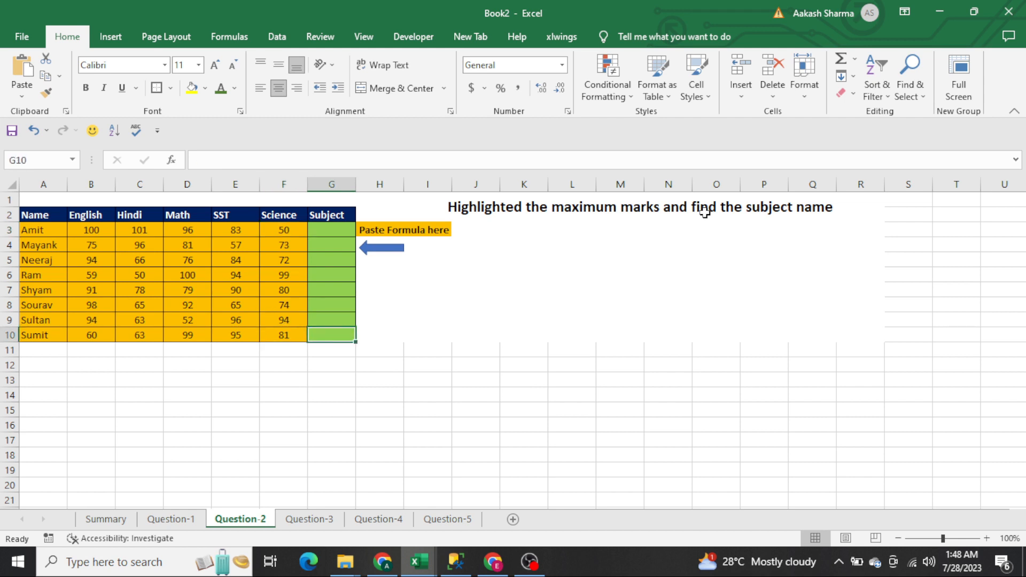
key("ctrl+shift+Up")
key("shift+Down")
key("ctrl+Up")
key("Down")
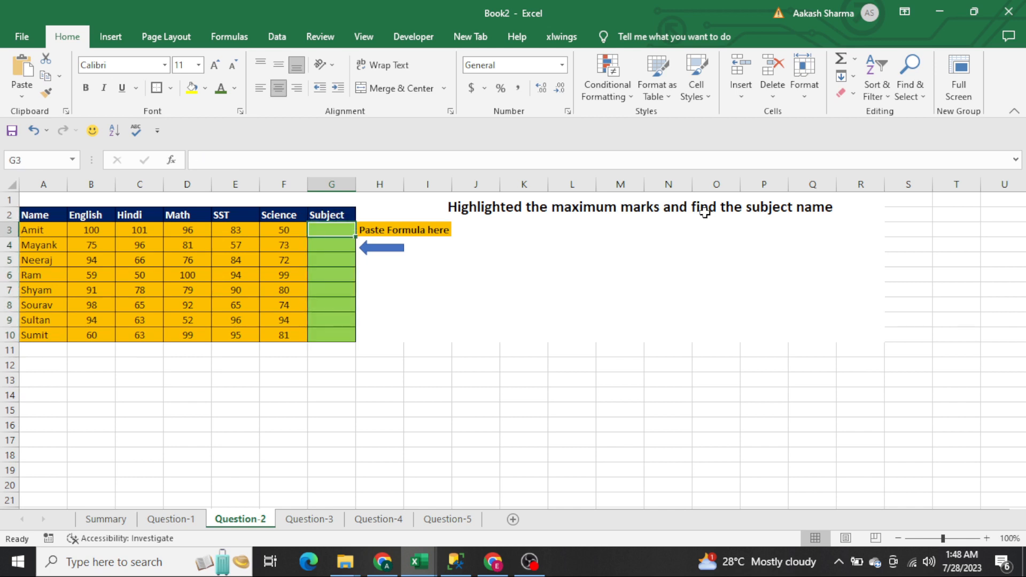
Enter =MAX(B3:F3) in cell G3 to return the first student's highest mark
type("=mx")
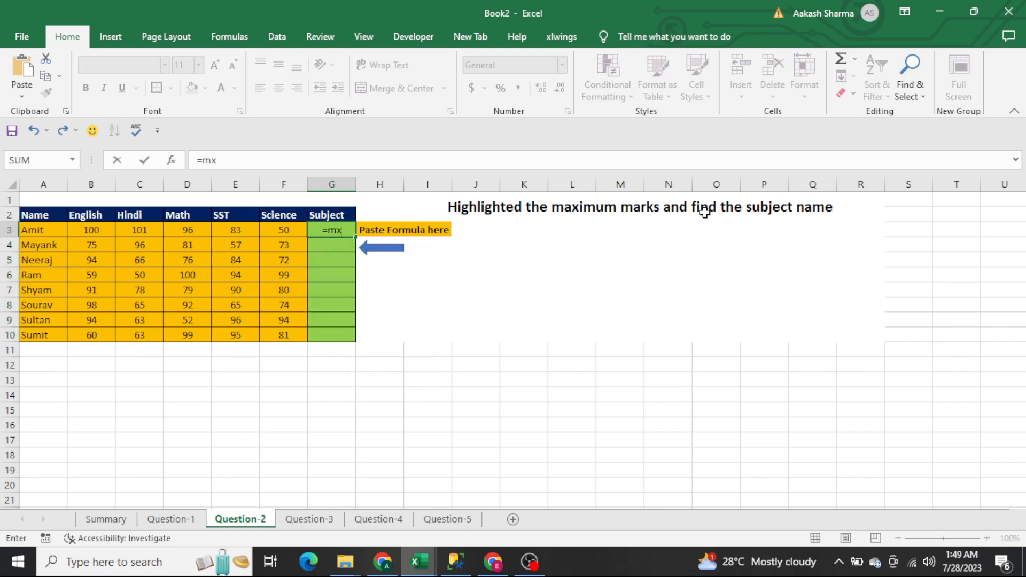
key("BackSpace")
type("ax")
key("Tab")
key("Left")
key("ctrl+shift+Left")
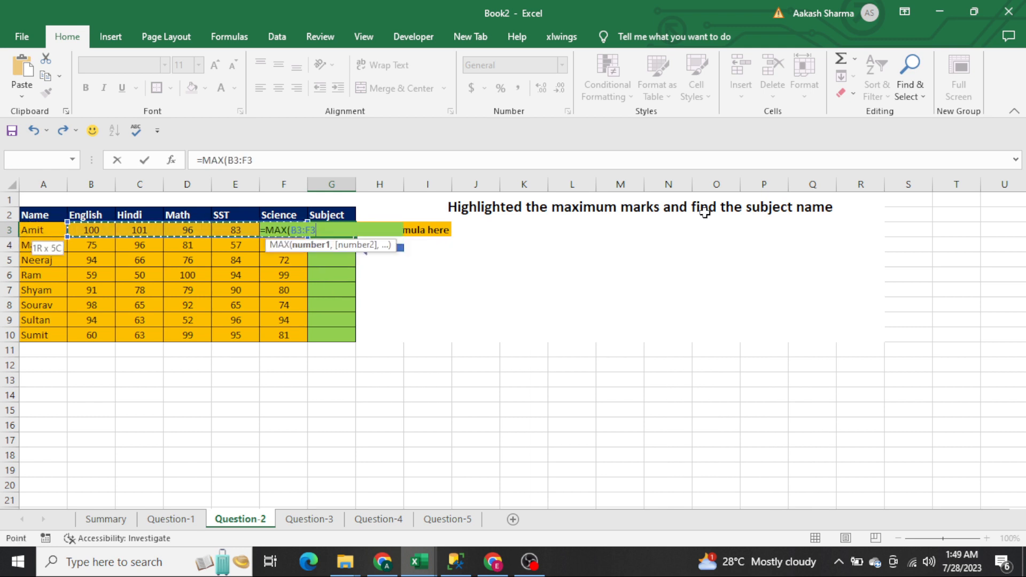
key("Return")
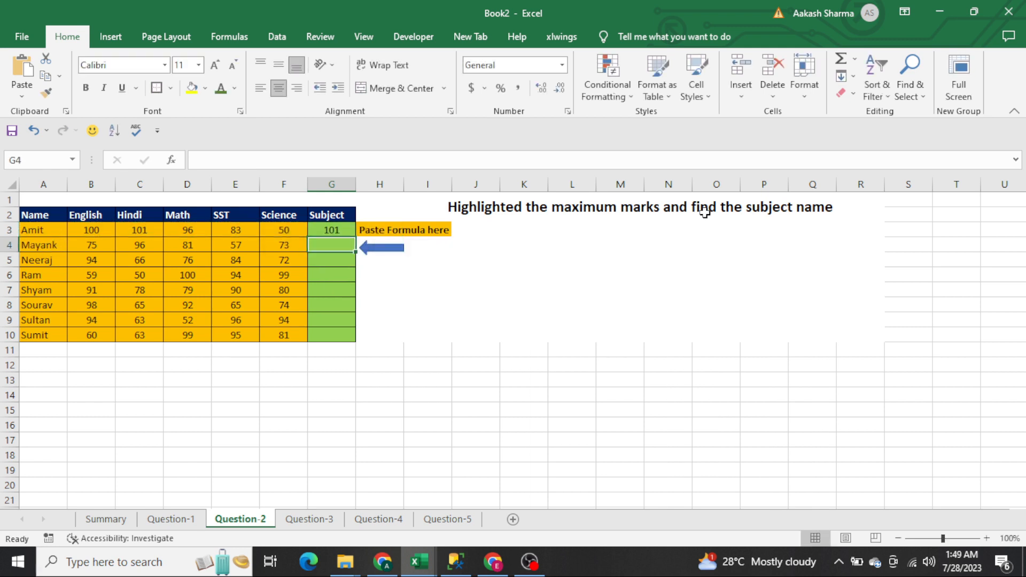
Fill the MAX formula from G3 down the Subject column through G10 and return to G3
key("ctrl+Down")
key("ctrl+shift+Up")
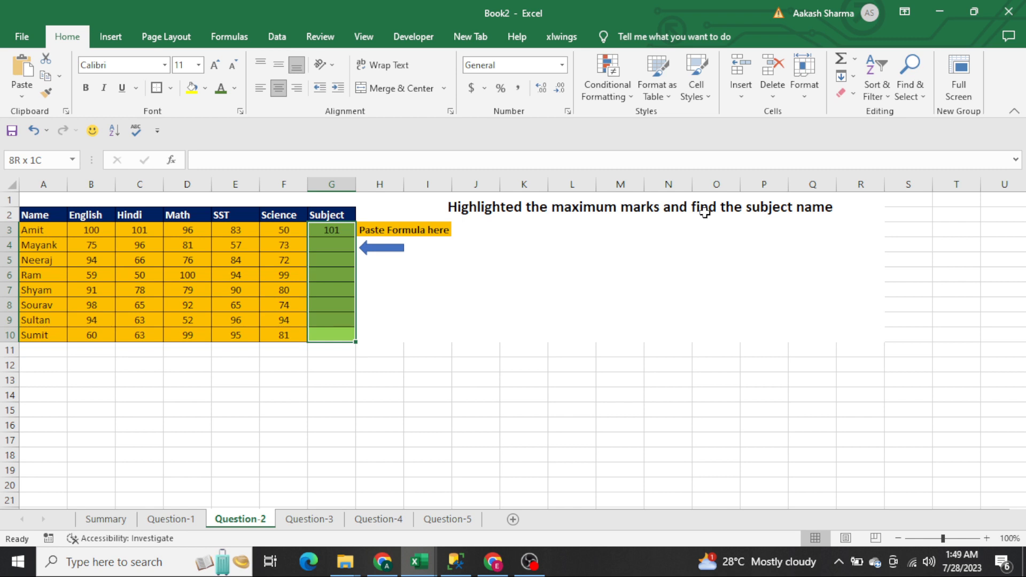
key("ctrl+d")
key("ctrl+Up")
key("Down")
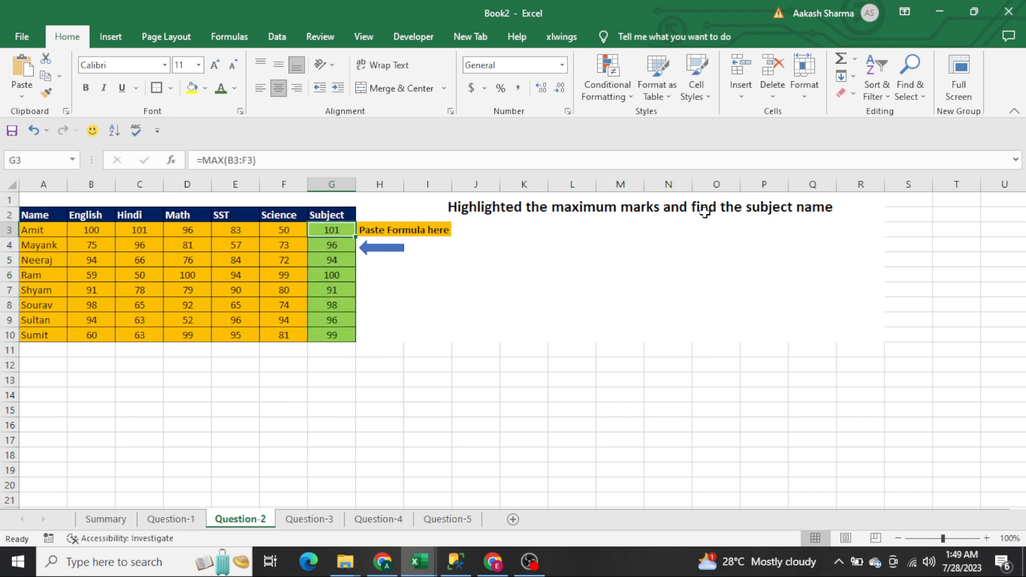
Wrap the formula in G3 in an exact-match MATCH over the marks, giving =MATCH(MAX(B3:F3),B3:F3,0)
key("F2")
key("Home")
key("Right")
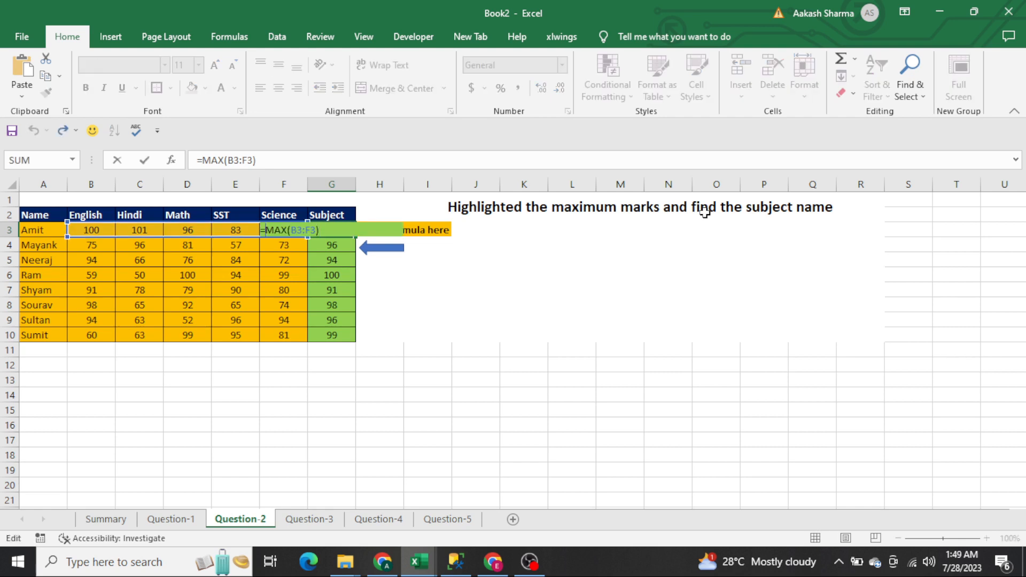
type("mat")
key("Tab")
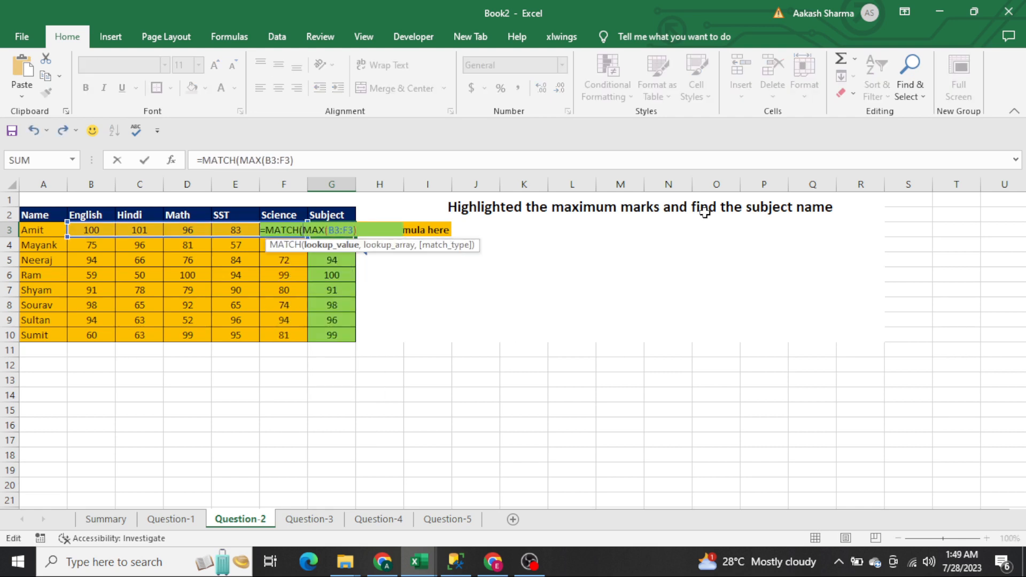
type(",")
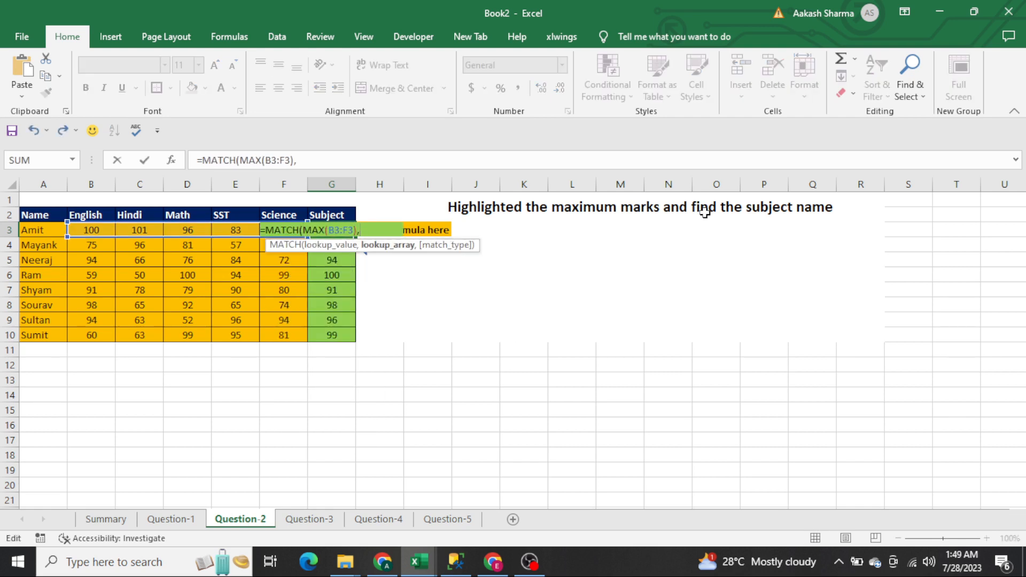
key("F2")
key("Left")
key("ctrl+shift+Left")
key("shift+Right")
type(",0")
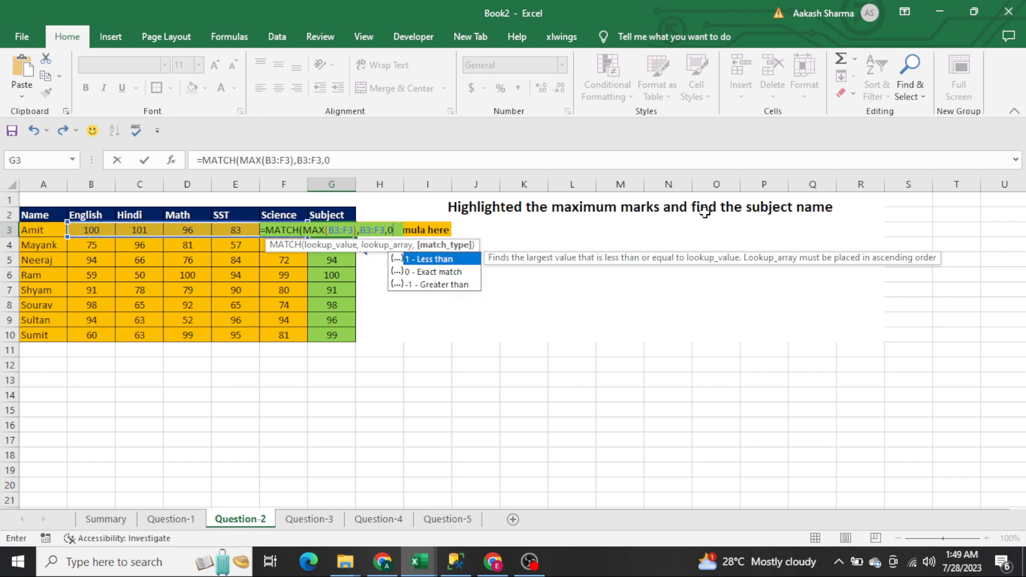
type(")")
key("Return")
Fill the MATCH formula from G3 down through G10 and review the returned positions
key("Up")
key("ctrl+shift+Down")
key("ctrl+d")
key("Right")
key("Left")
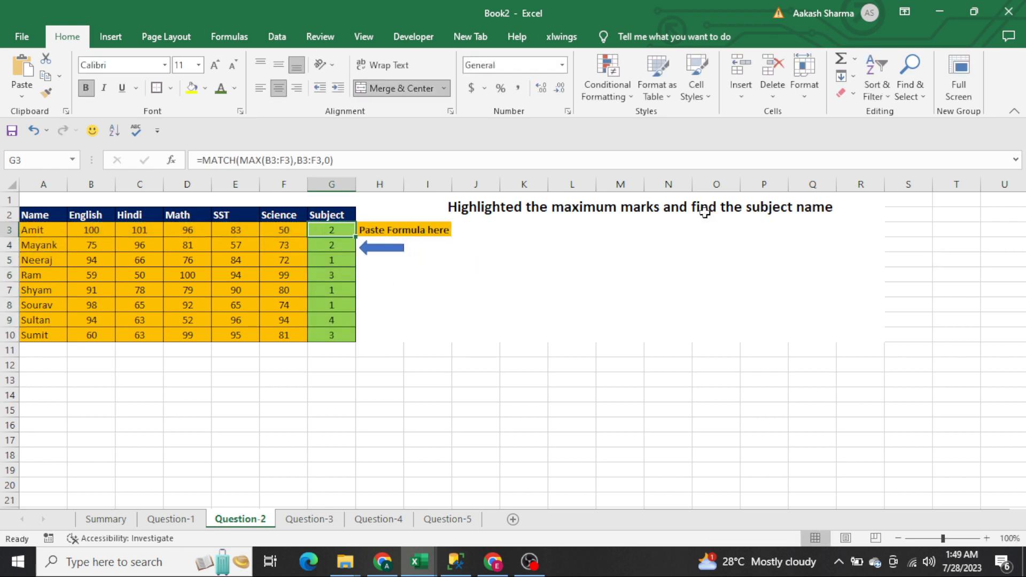
key("ctrl+shift+Down")
key("Left")
key("Right")
key("ctrl+shift+Down")
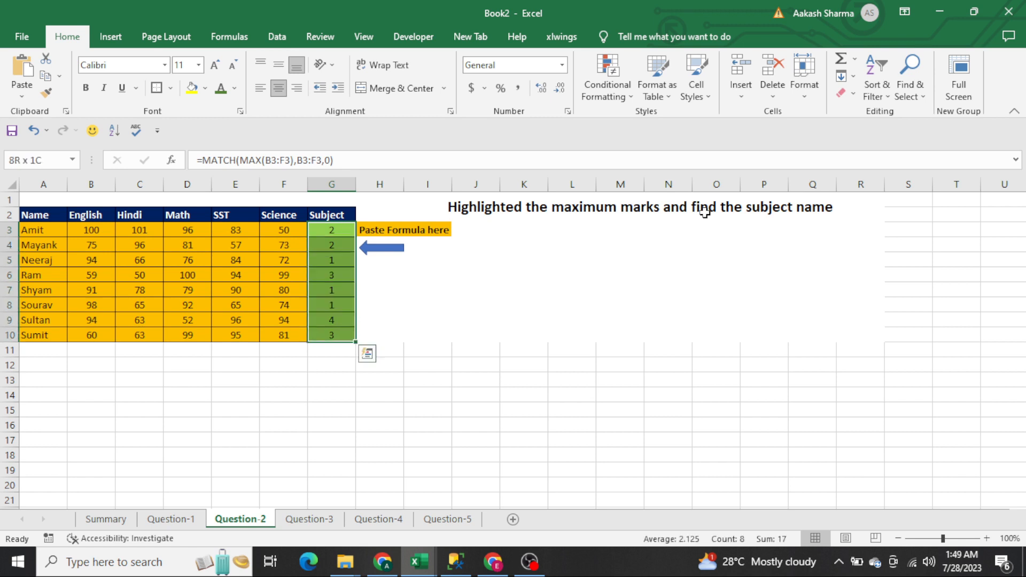
key("Left")
key("Right")
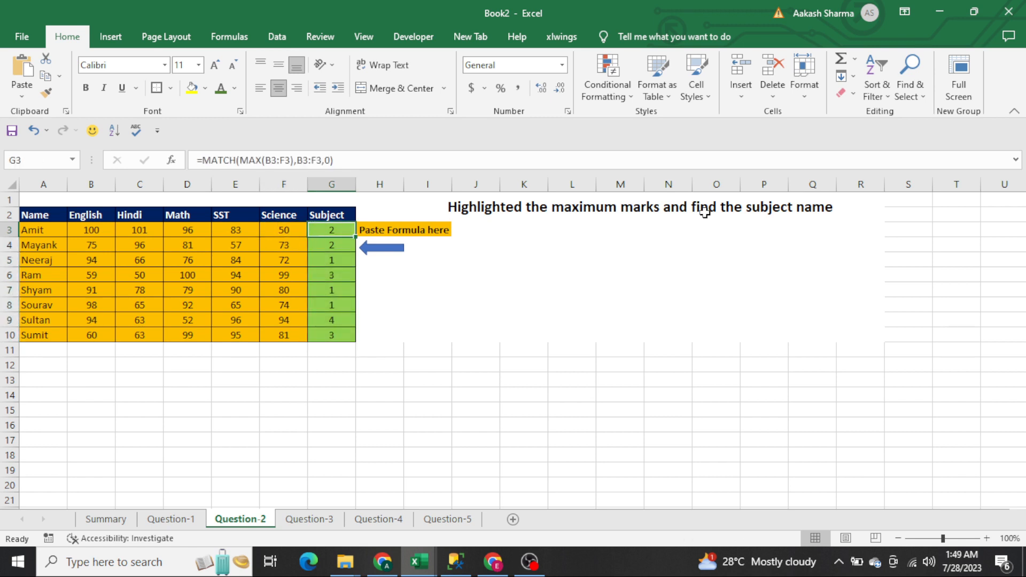
Compare the MATCH position in G3 with the subject headers in row 2, counting the columns from the Name column
key("ctrl+Left")
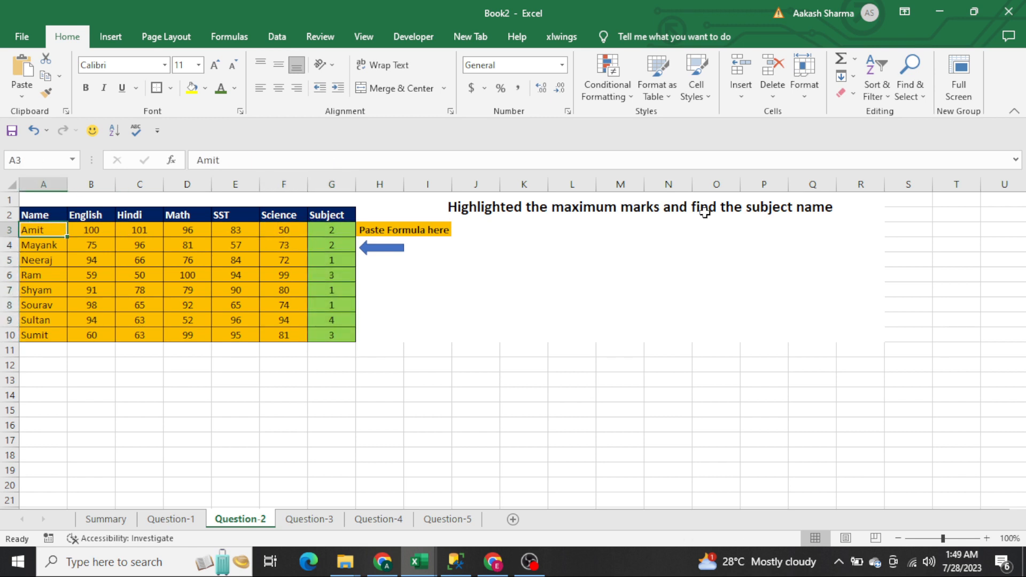
key("Up")
key("Right")
key("ctrl+shift+Right")
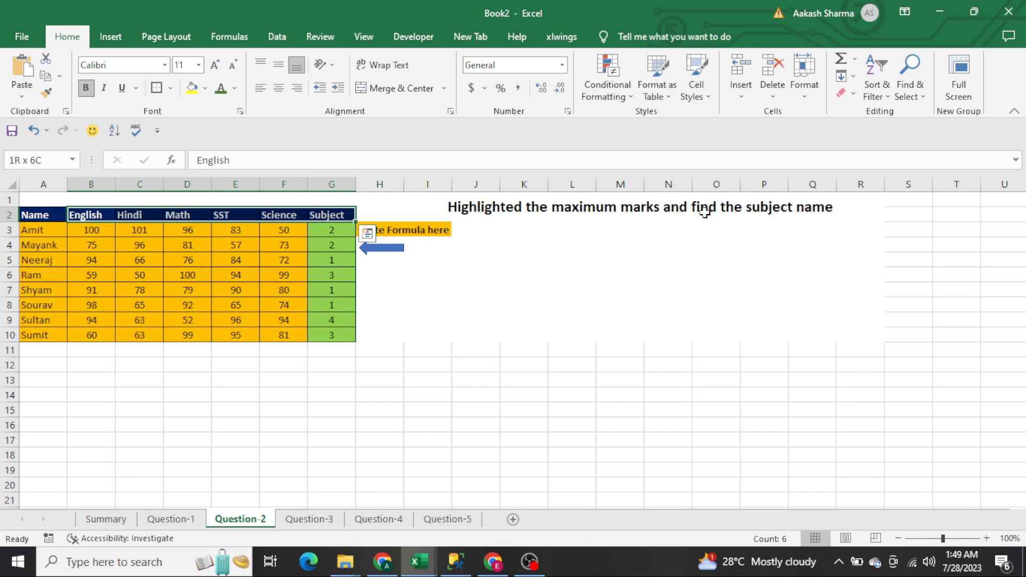
key("Left")
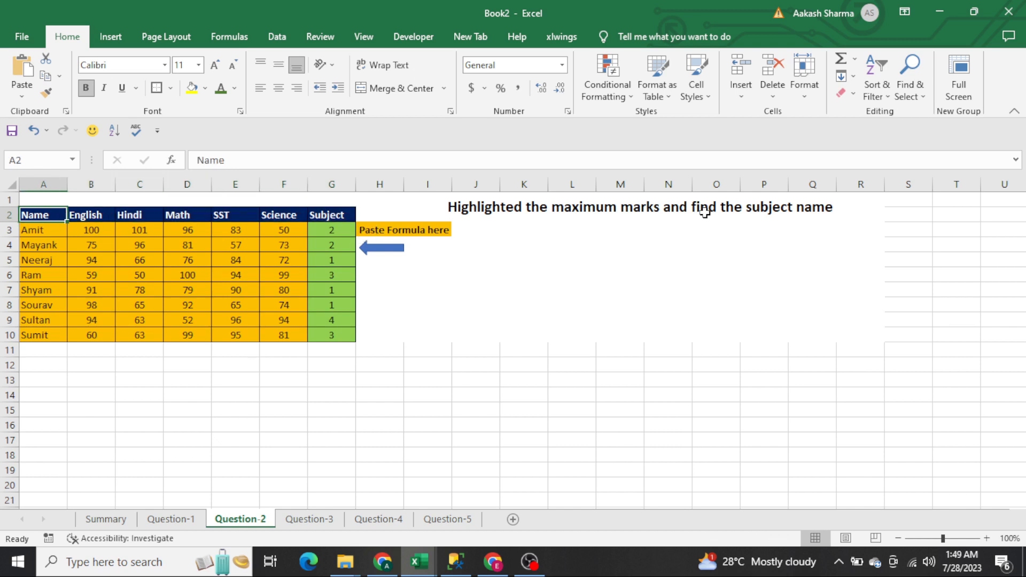
key("Right")
key("ctrl+shift+Right")
key("Down")
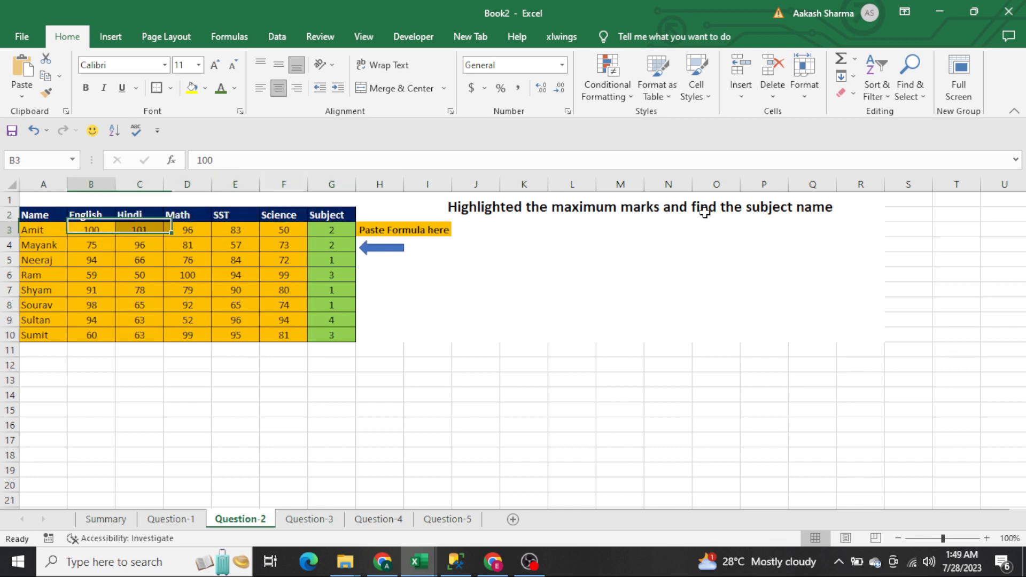
key("ctrl+Right")
key("Left")
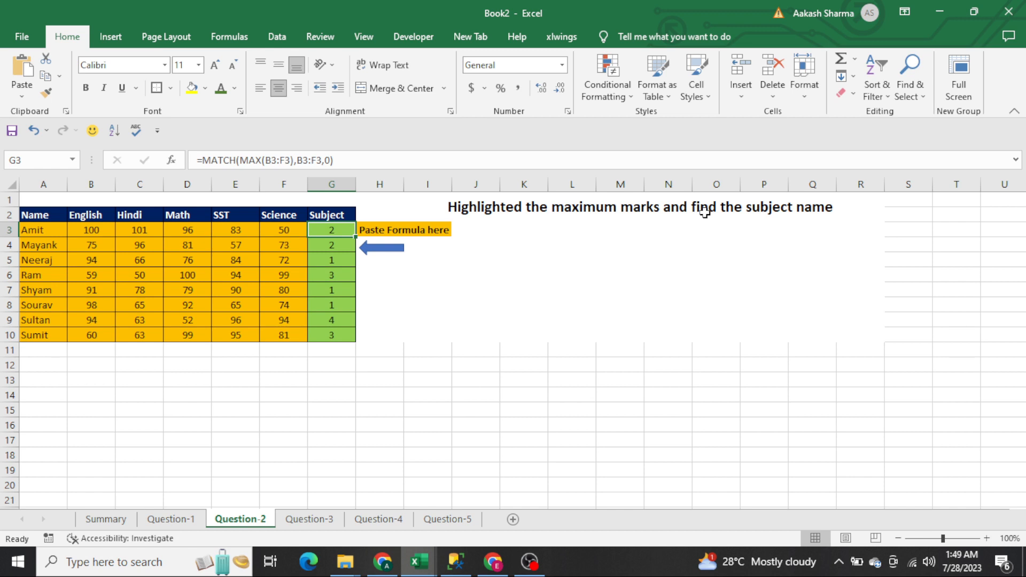
key("Up")
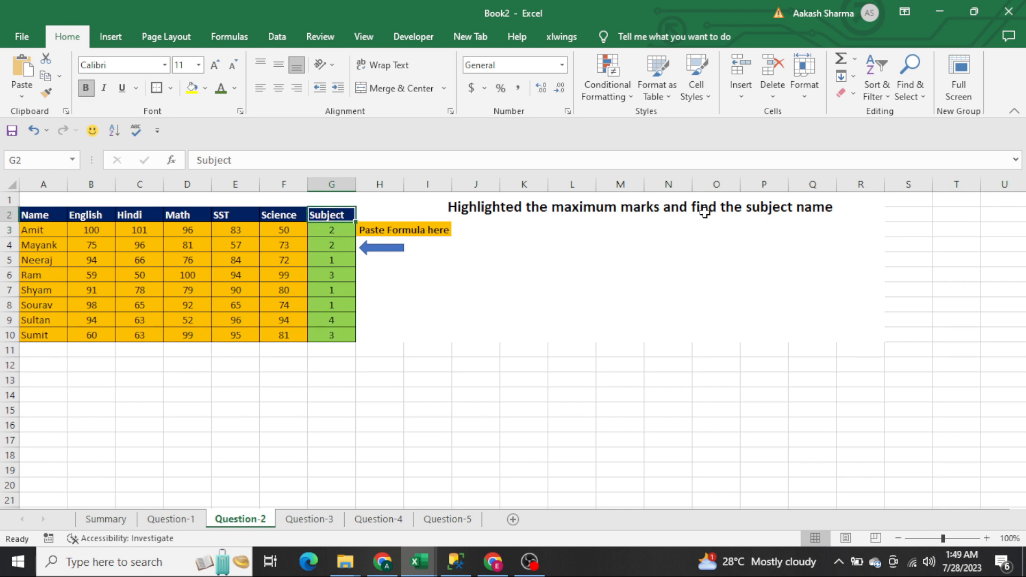
key("ctrl+Left")
key("Up")
key("ctrl+space")
key("Down")
key("Down")
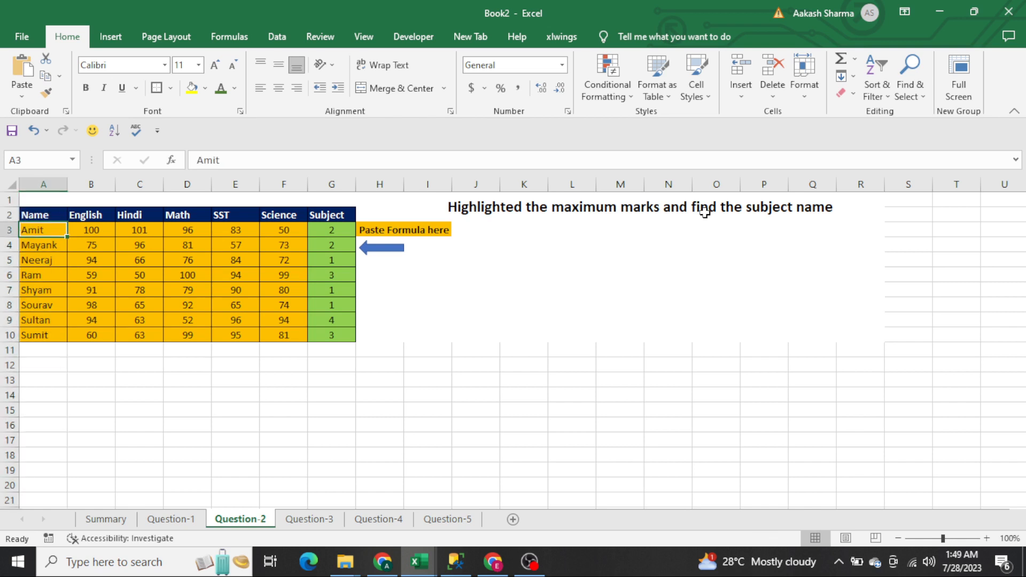
key("ctrl+Right")
key("Left")
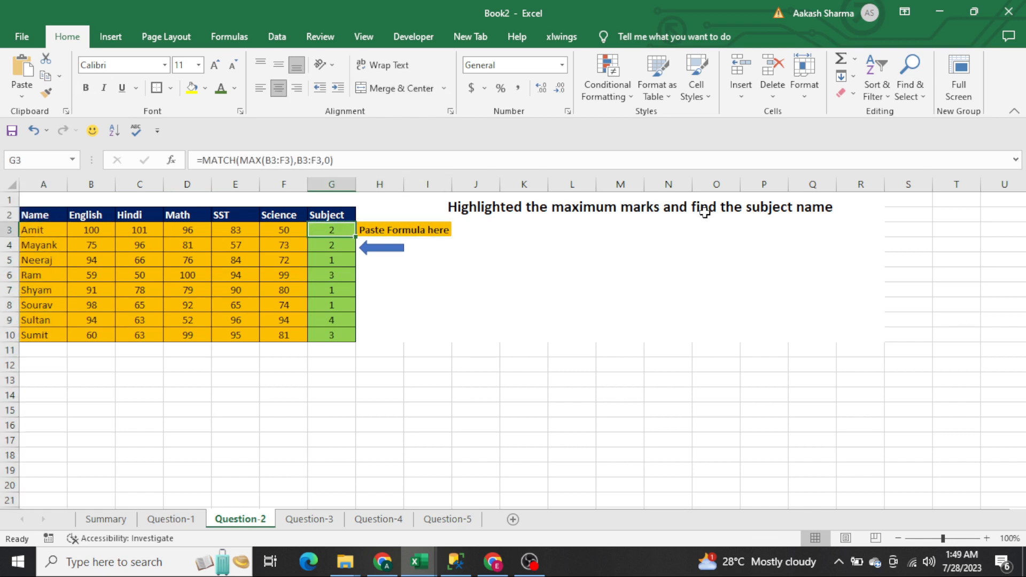
Add +1 to the MATCH formula in G3 and fill it down the Subject column through G10
key("F2")
type("+1")
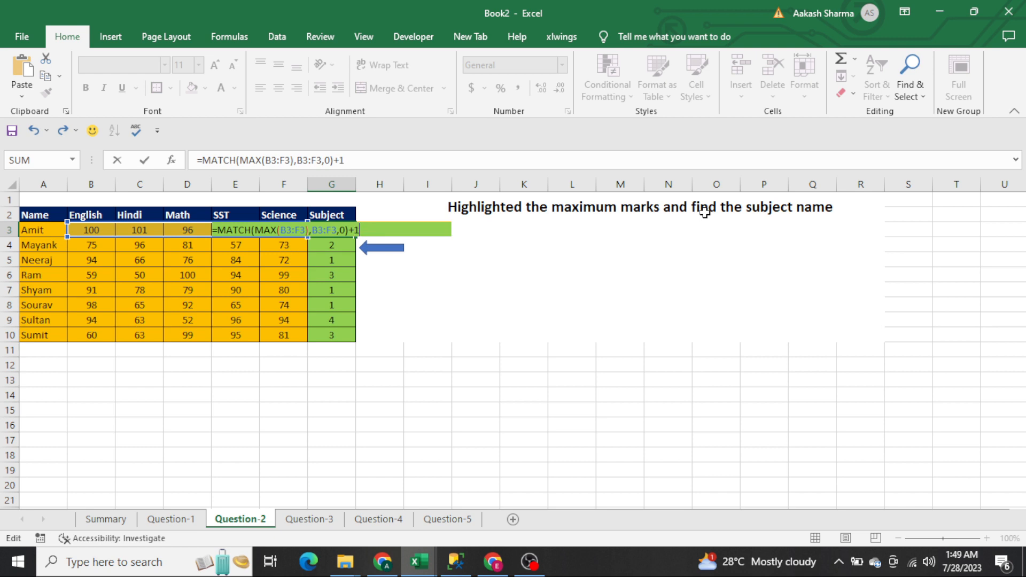
key("Return")
key("Up")
key("ctrl+shift+Down")
key("ctrl+d")
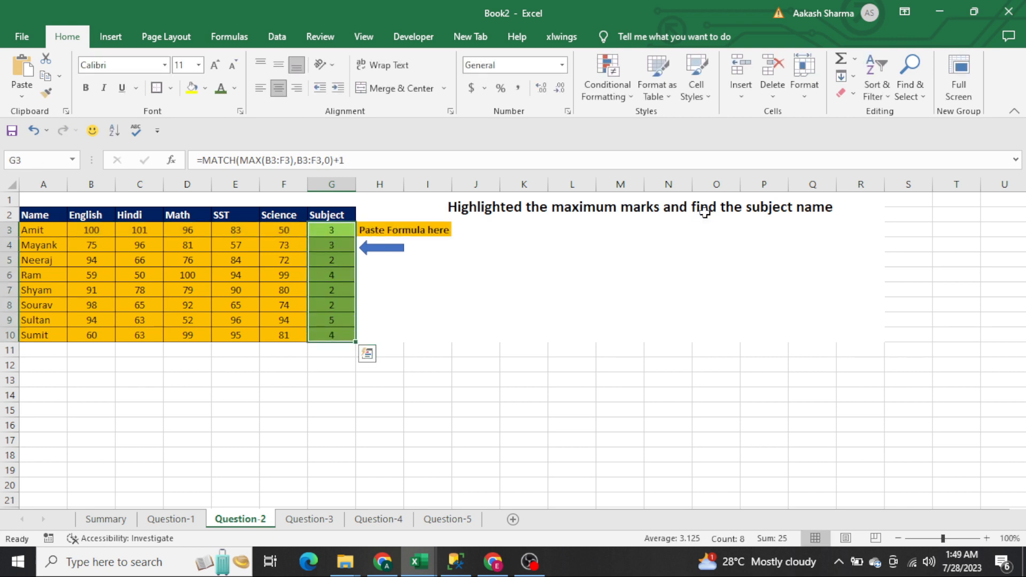
Wrap the MATCH formula in G3 in an ADDRESS function with 2 as the row number
key("Right")
key("Left")
key("F2")
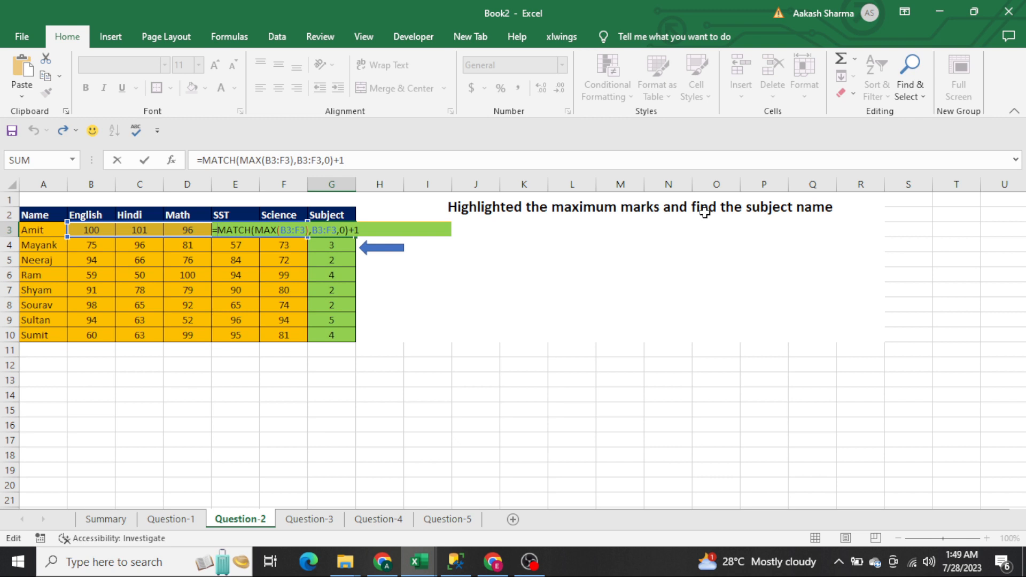
type("ADDRESS(")
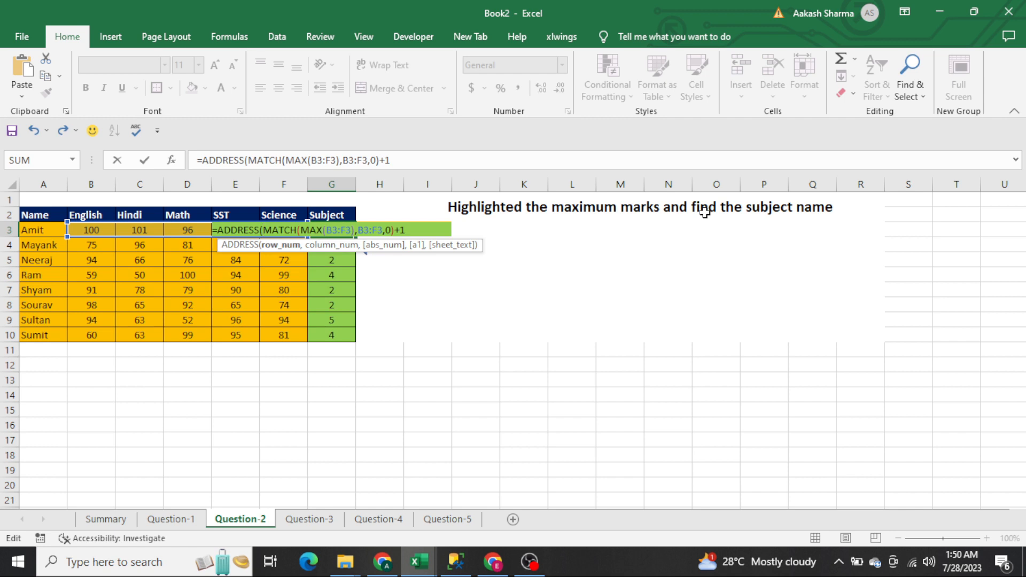
type("2,")
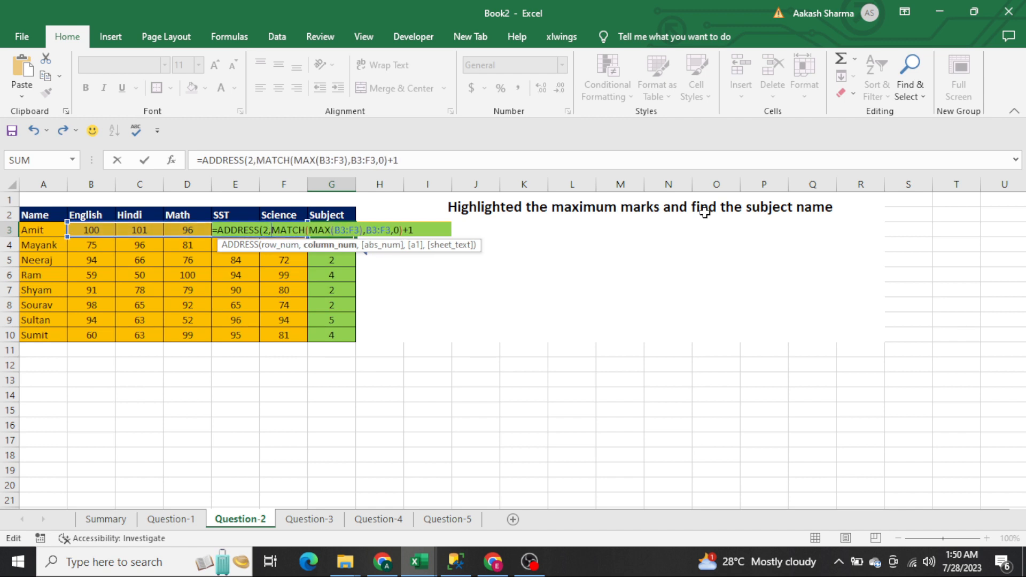
Evaluate the MATCH(MAX(B3:F3),B3:F3,0)+1 column argument inside the G3 formula, and restore the expression
key("shift+Right")
key("shift+Right")
key("shift+Right")
key("shift+Right")
key("shift+Right")
key("shift+Right")
key("shift+Right")
key("shift+Right")
key("shift+Right")
key("shift+Right")
key("shift+Right")
key("shift+Right")
key("shift+Right")
key("shift+Right")
key("shift+Right")
key("shift+Right")
key("shift+Right")
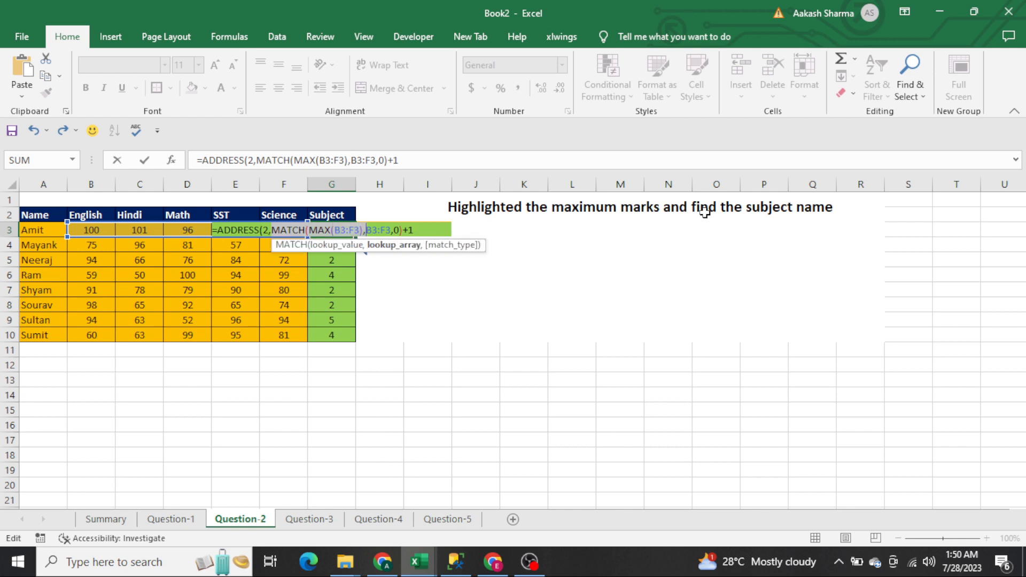
key("shift+Right")
key("shift+Right")
key("shift+Right")
key("shift+Right")
key("shift+Right")
key("shift+Right")
key("shift+Right")
key("shift+Right")
key("shift+Right")
key("shift+Right")
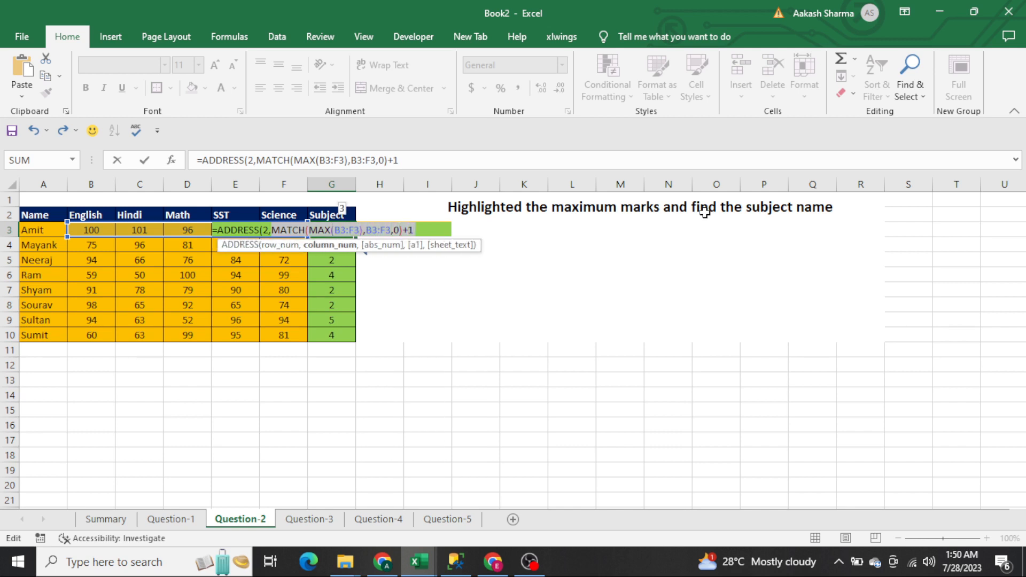
type("3")
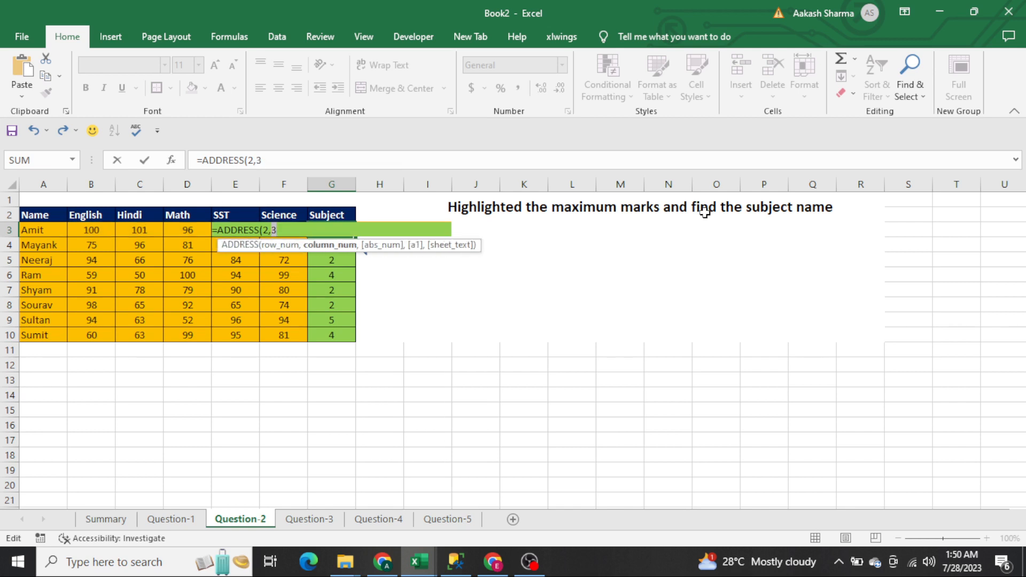
key("ctrl+z")
Commit =ADDRESS(2,MATCH(MAX(B3:F3),B3:F3,0)+1) in G3 and fill it down through G10
key("Return")
key("Return")
key("Up")
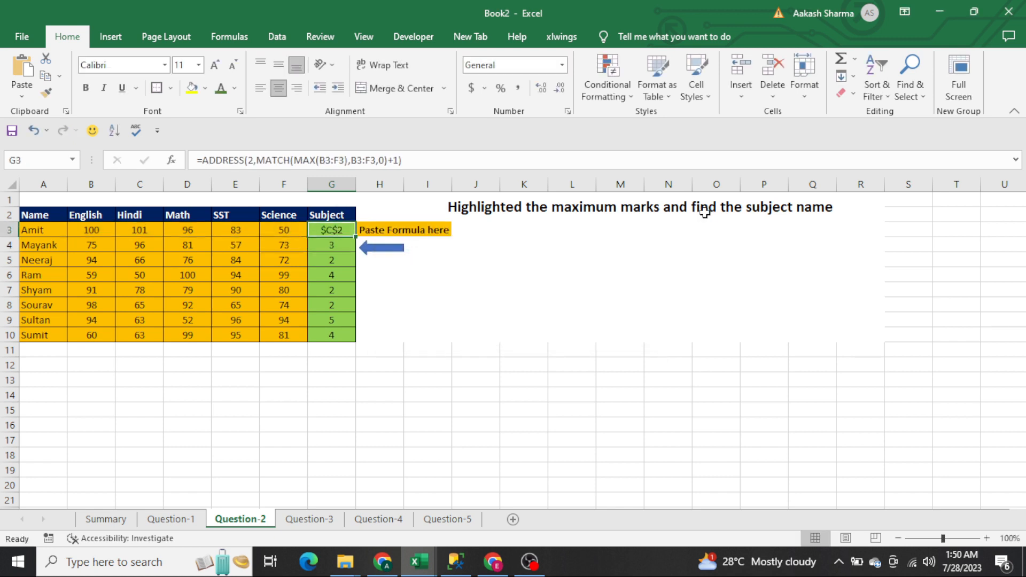
key("ctrl+shift+Down")
key("ctrl+d")
key("Right")
key("Left")
key("ctrl+shift+Down")
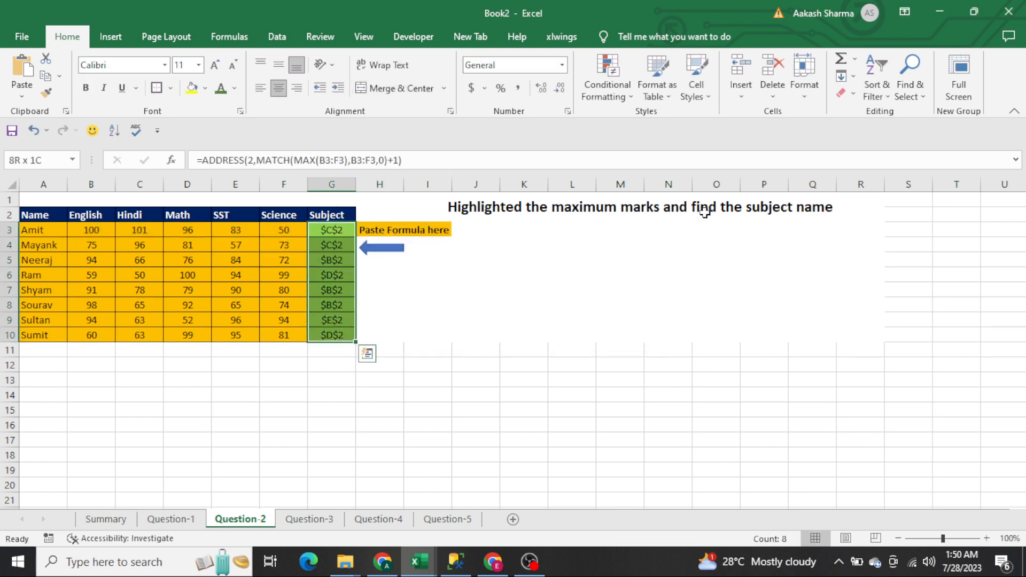
key("Left")
key("Right")
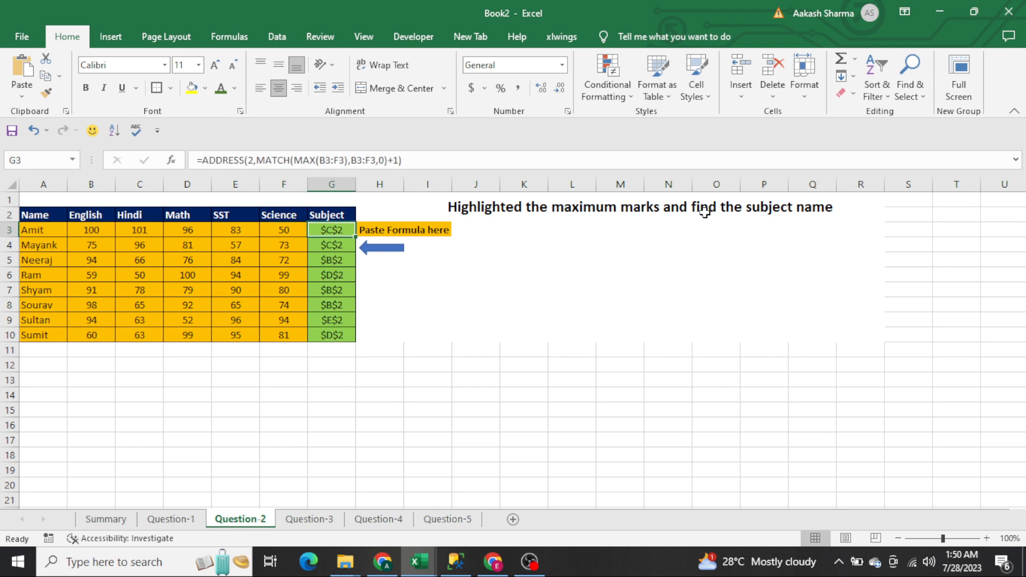
Wrap the ADDRESS formula in G3 in INDIRECT, giving =INDIRECT(ADDRESS(2,MATCH(MAX(B3:F3),B3:F3,0)+1))
key("shift+Down")
key("shift+Down")
key("shift+Down")
key("Left")
key("Right")
key("F2")
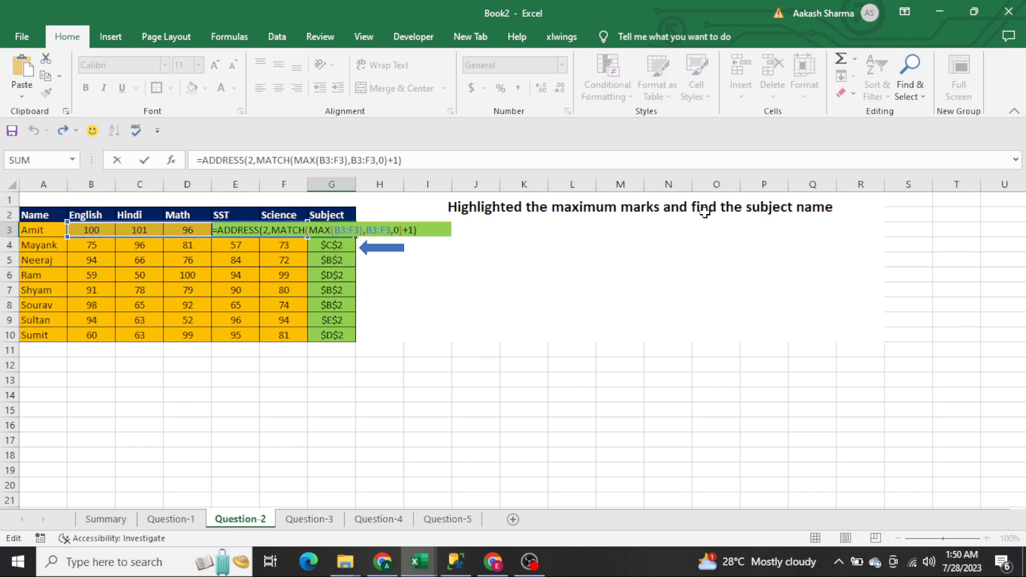
key("Home")
key("Right")
type("IN")
key("Down")
key("Tab")
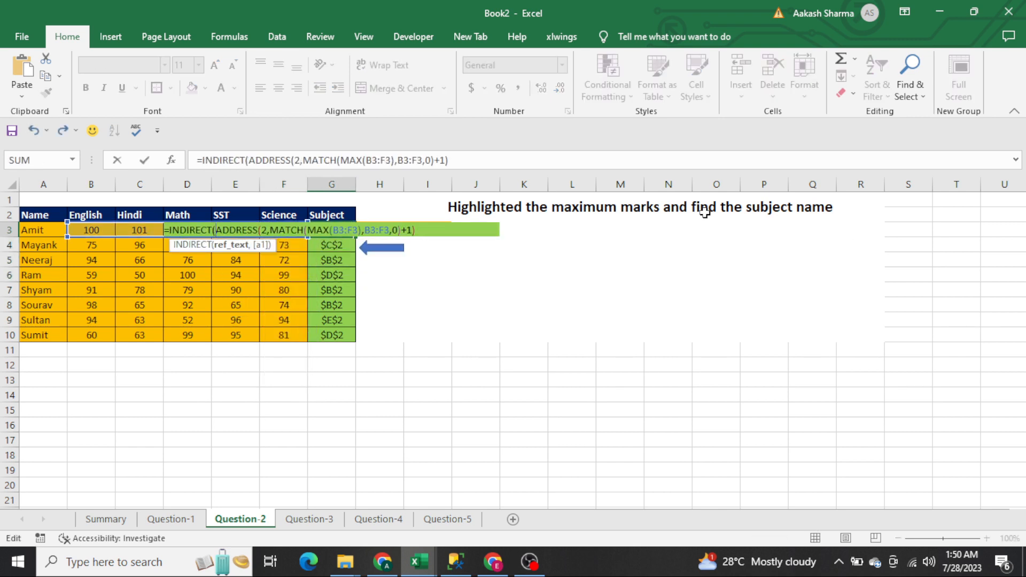
type(")")
key("ctrl+Return")
Fill the INDIRECT formula from G3 down the Subject column through G10
key("shift+Down")
key("shift+Down")
key("shift+Down")
key("shift+Down")
key("shift+Down")
key("shift+Down")
key("shift+Down")
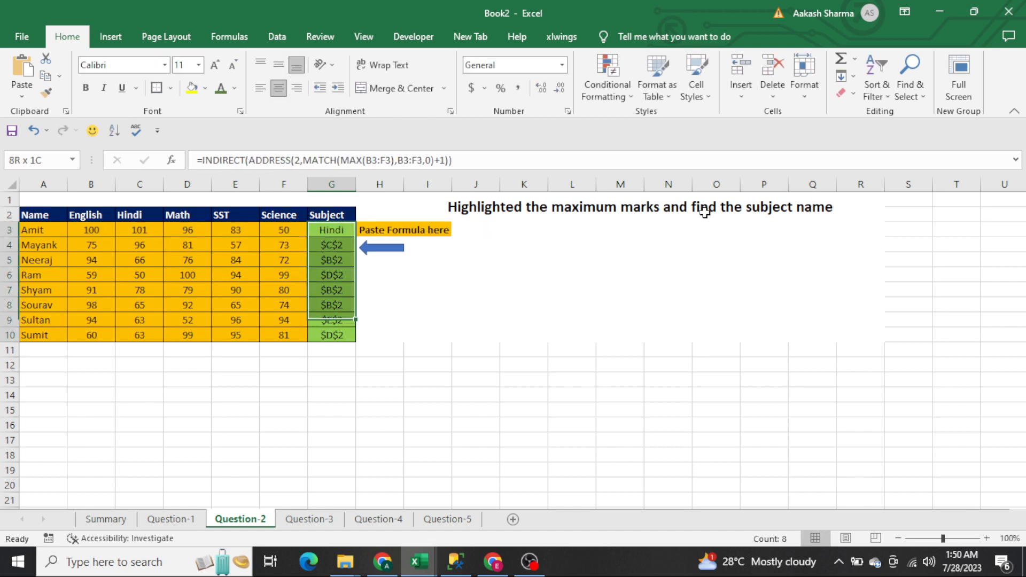
key("ctrl+d")
key("Right")
key("Left")
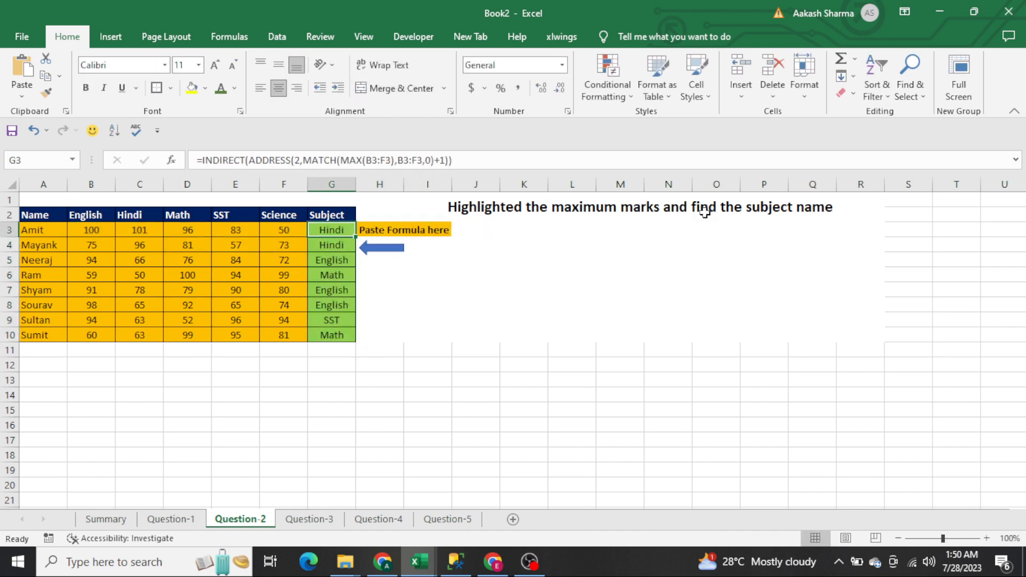
Copy the G3 formula as text into J3, beside the Paste Formula here label
key("F2")
key("Return")
key("Right")
key("Right")
key("Right")
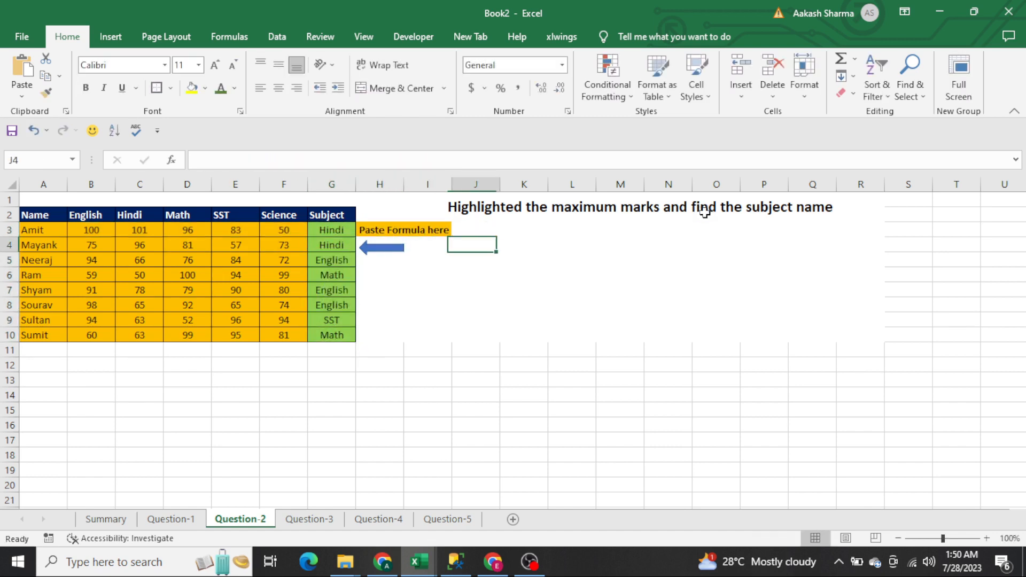
key("Up")
key("F2")
type("=INDIRECT(ADDRESS(2,MATCH(MAX(B3:F3),B3:F3,0)+1))")
key("Return")
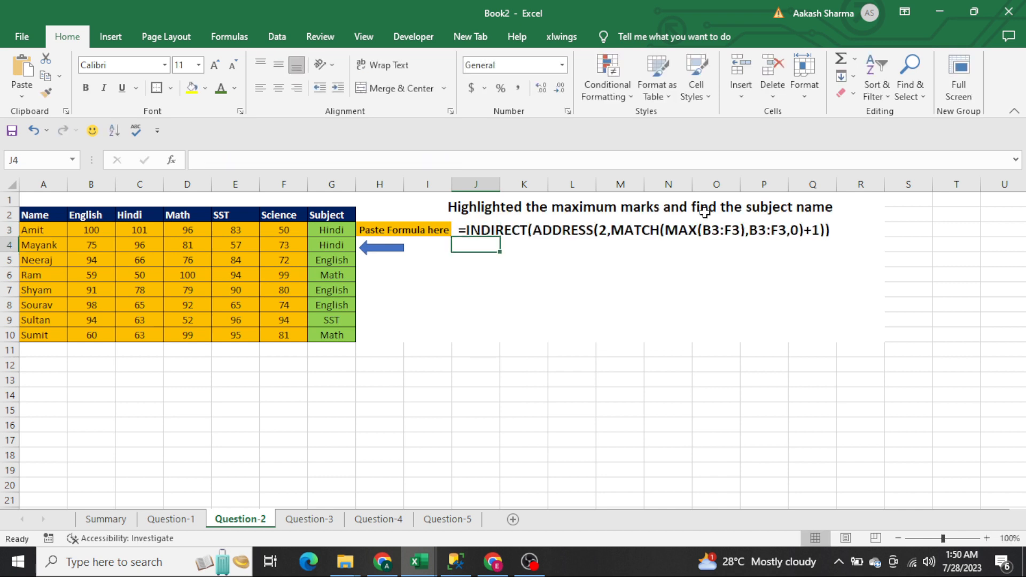
Review the finished INDIRECT formula in G3 of the Question-2 sheet
key("Left")
key("Left")
key("Left")
key("Left")
key("Right")
key("Up")
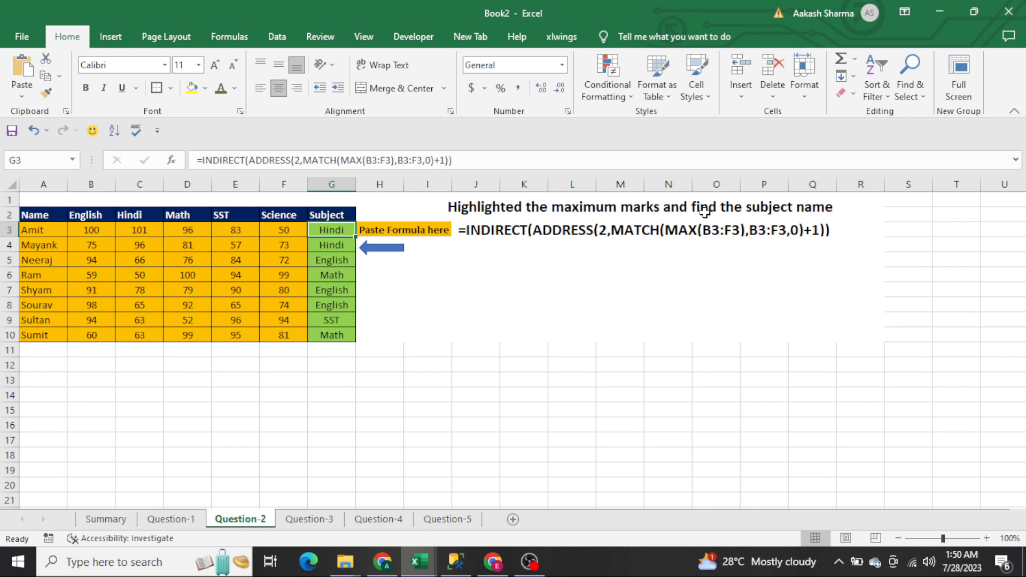
key("Home")
key("Up")
key("Up")
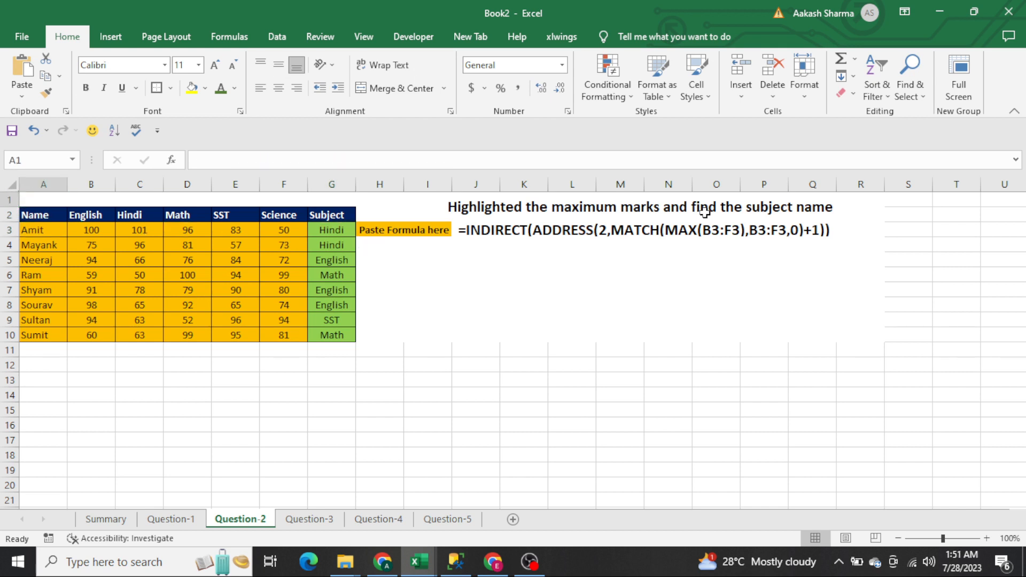
Open the Question-3 sheet and examine the values of the Number column in A2:A17
key("ctrl+Page_Down")
key("ctrl+Left")
key("Left")
key("Down")
key("Left")
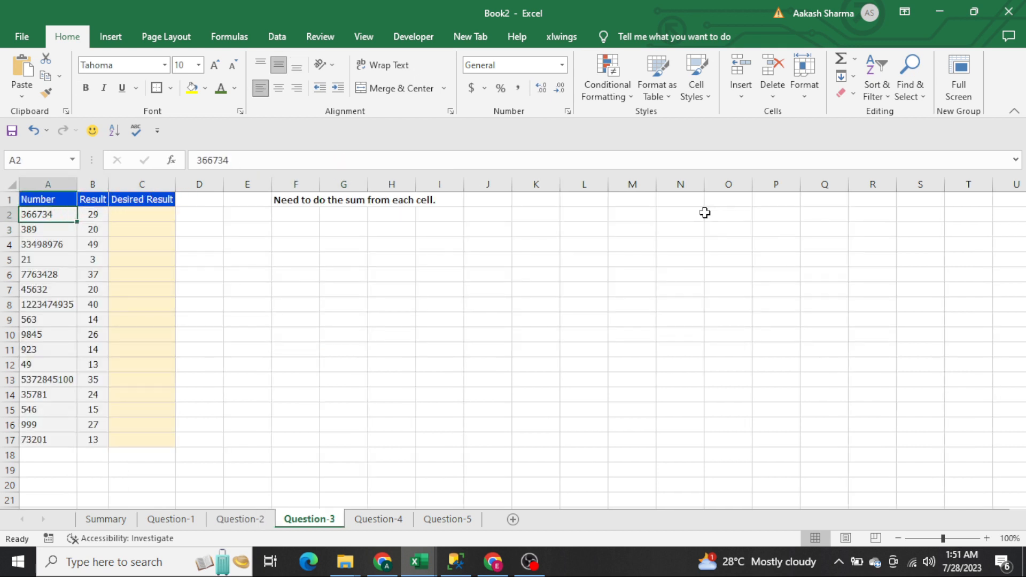
key("ctrl+shift+Down")
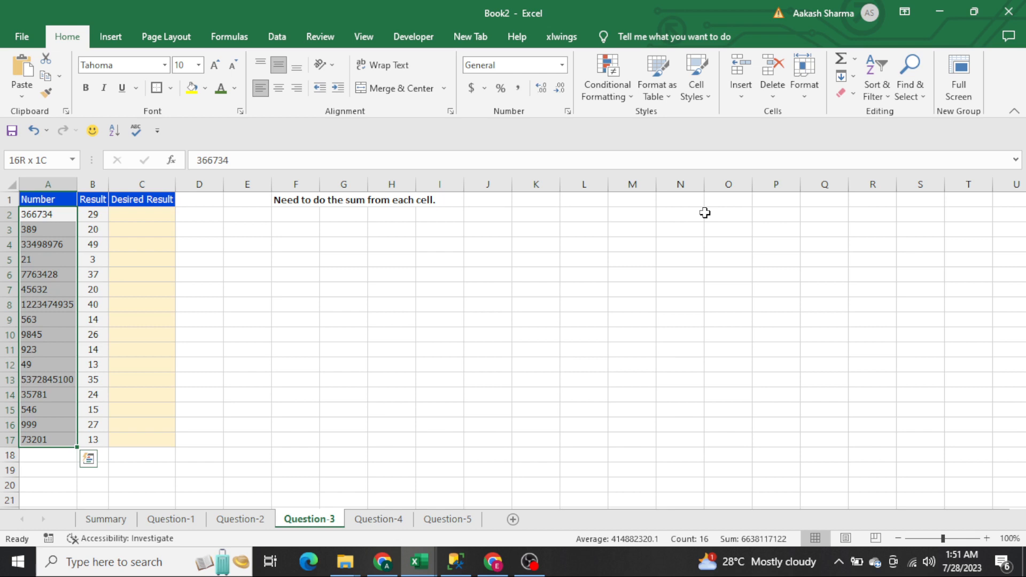
key("Right")
key("Right")
key("Right")
key("Right")
key("Down")
key("Right")
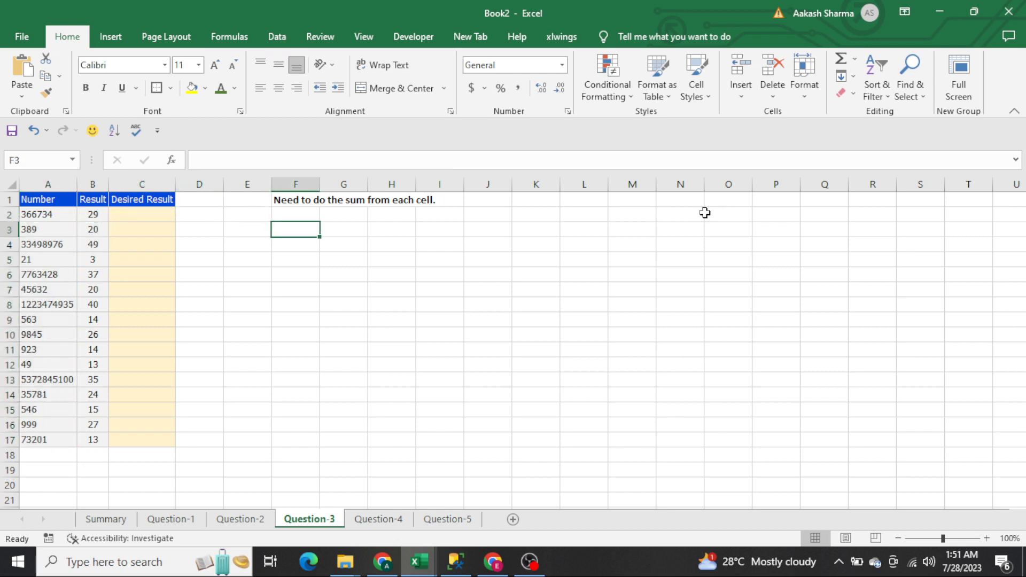
Total the Result values B2:B17 with SUM in G3, and clear the cell again
key("Right")
type("=sum")
key("Tab")
key("Left")
key("Left")
key("Left")
key("Left")
key("Left")
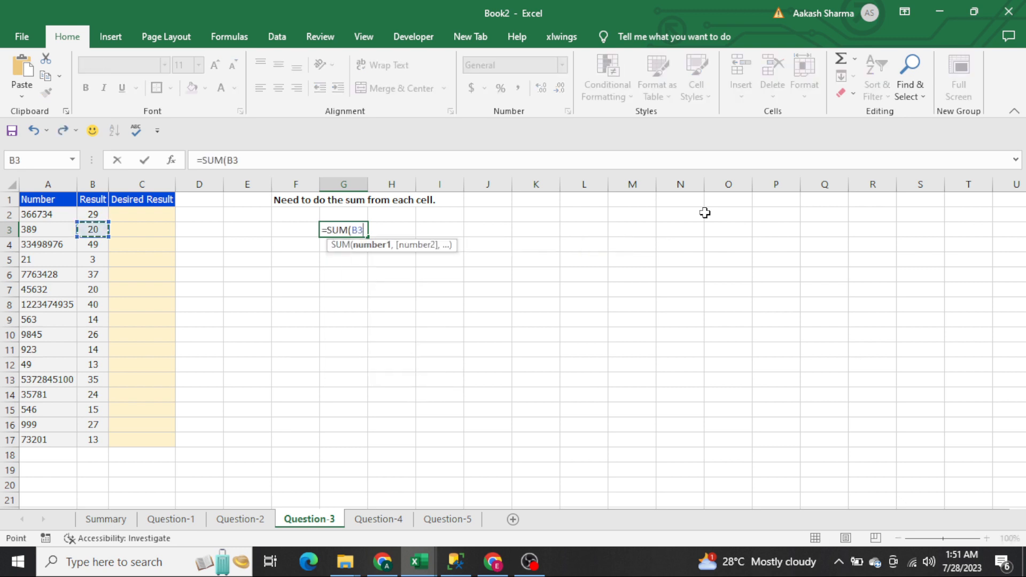
key("Up")
key("ctrl+shift+Down")
type(")")
key("Return")
key("Up")
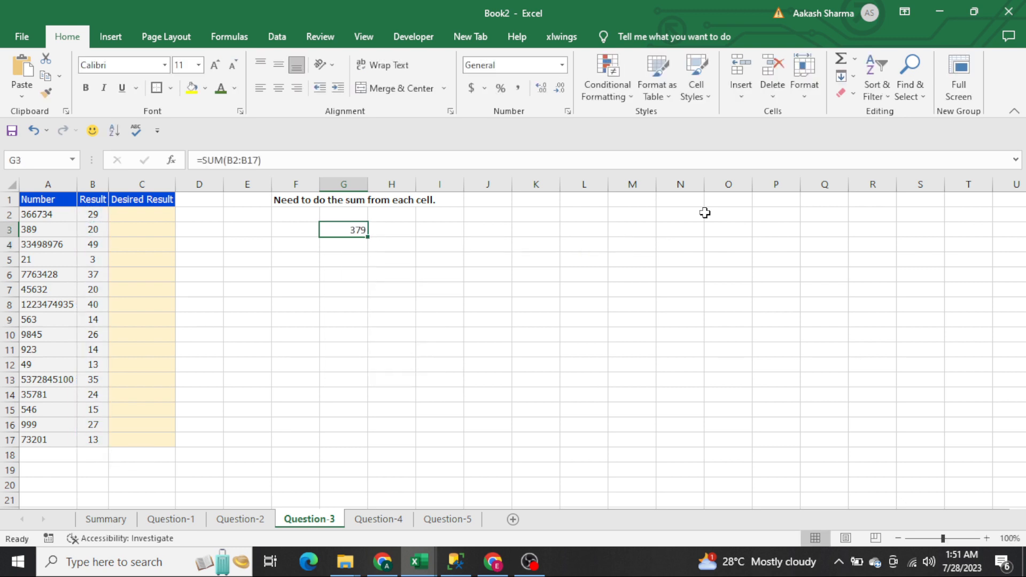
key("Delete")
Move the formulas in B2:B17 from the Result column to the Desired Result column, starting at C2
key("ctrl+Left")
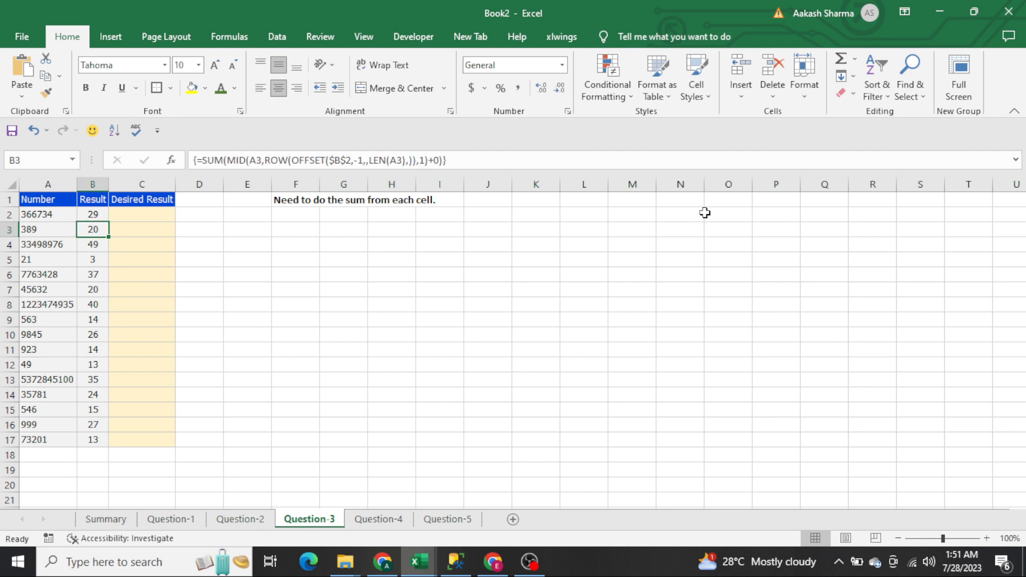
key("ctrl+Left")
key("Up")
key("Right")
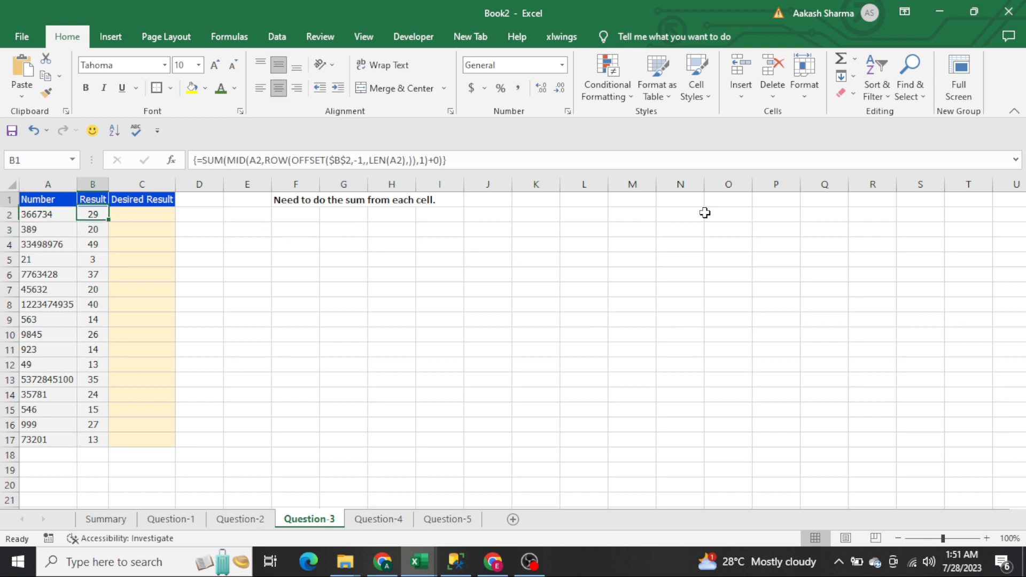
key("Up")
key("ctrl+shift+Down")
key("Down")
key("ctrl+shift+Down")
key("ctrl+x")
key("Right")
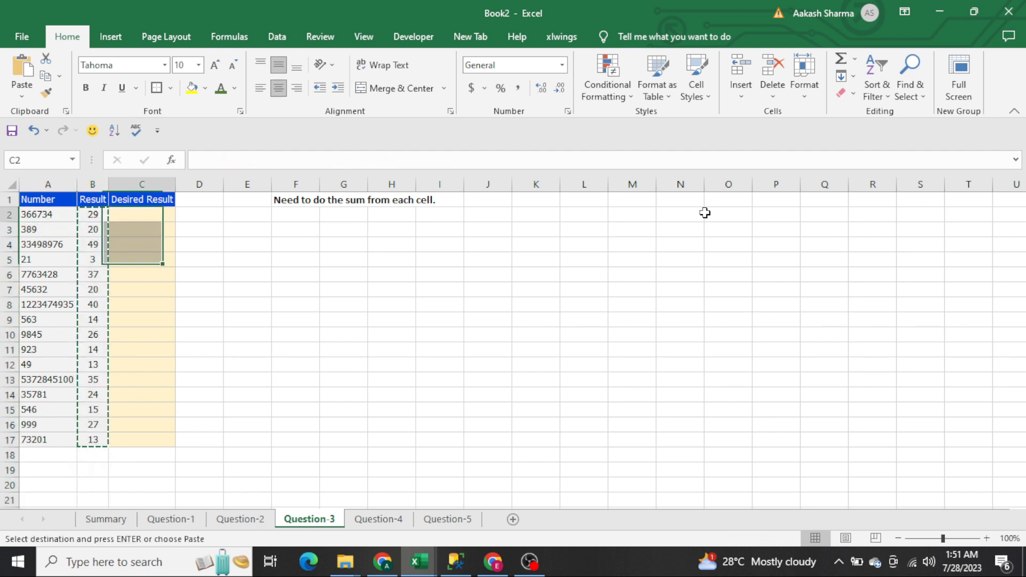
key("ctrl+v")
key("Left")
key("Up")
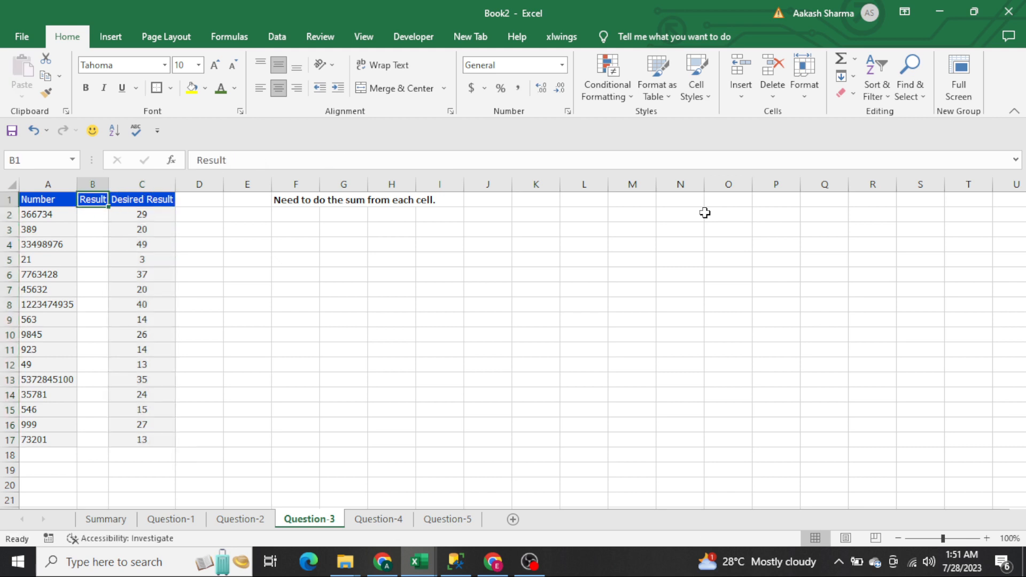
Apply all borders to the table range A1:C17
key("ctrl+shift+Down")
key("Left")
key("ctrl+shift+Down")
key("shift+Right")
key("shift+Right")
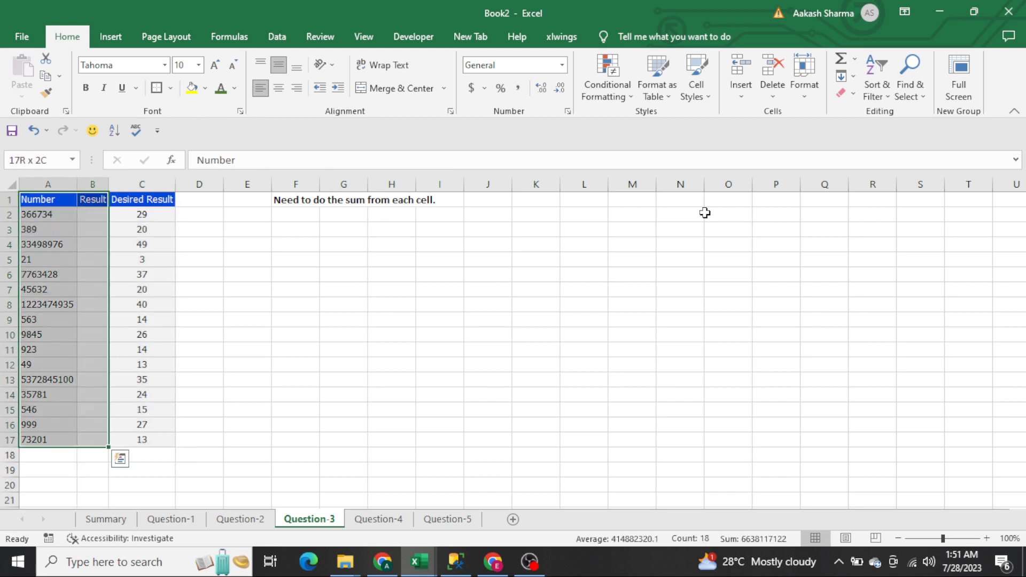
key("alt+h")
key("b")
key("a")
key("Down")
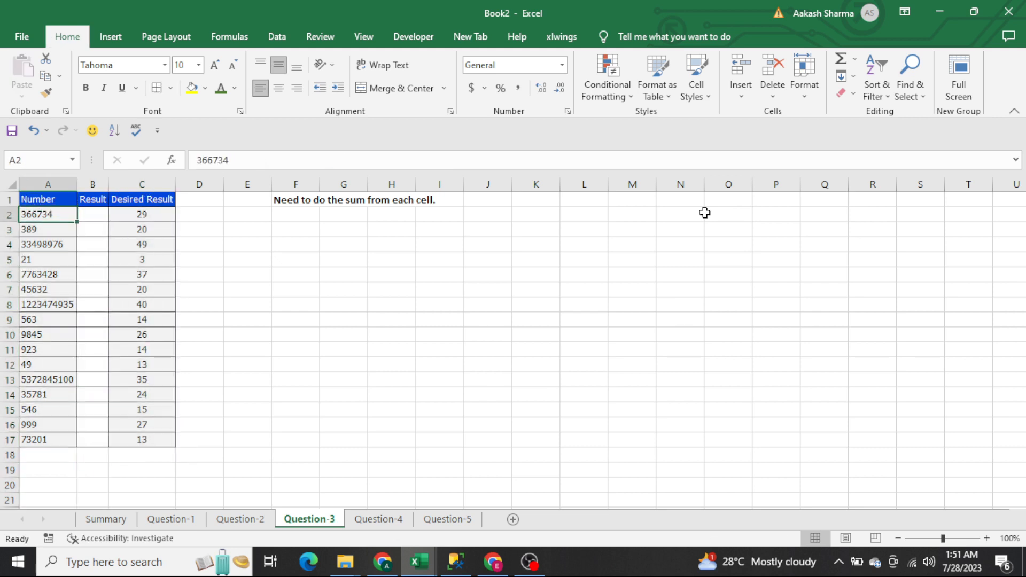
Set the first number in A2 to 123
key("Right")
key("Left")
type("123")
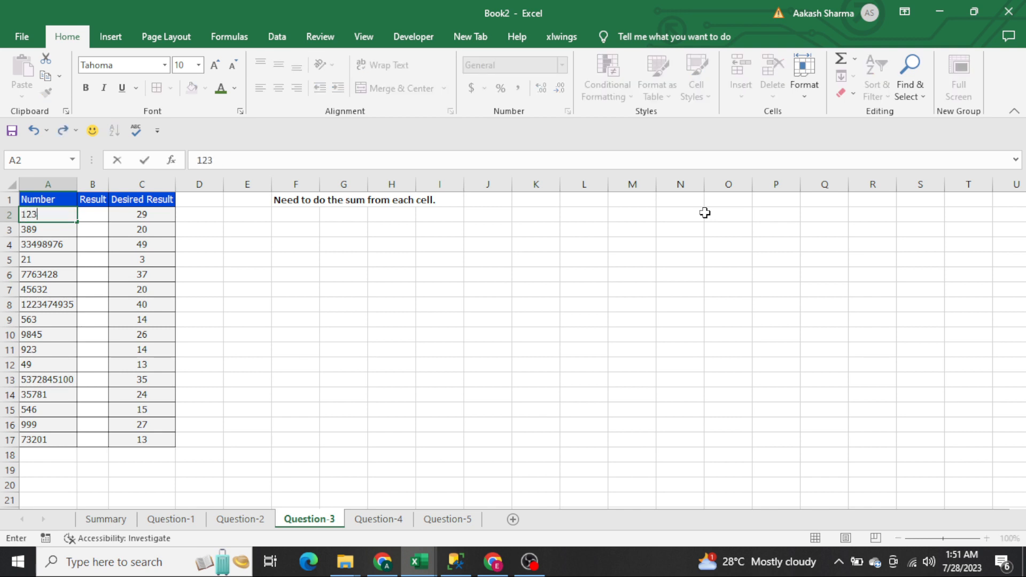
key("Return")
key("Up")
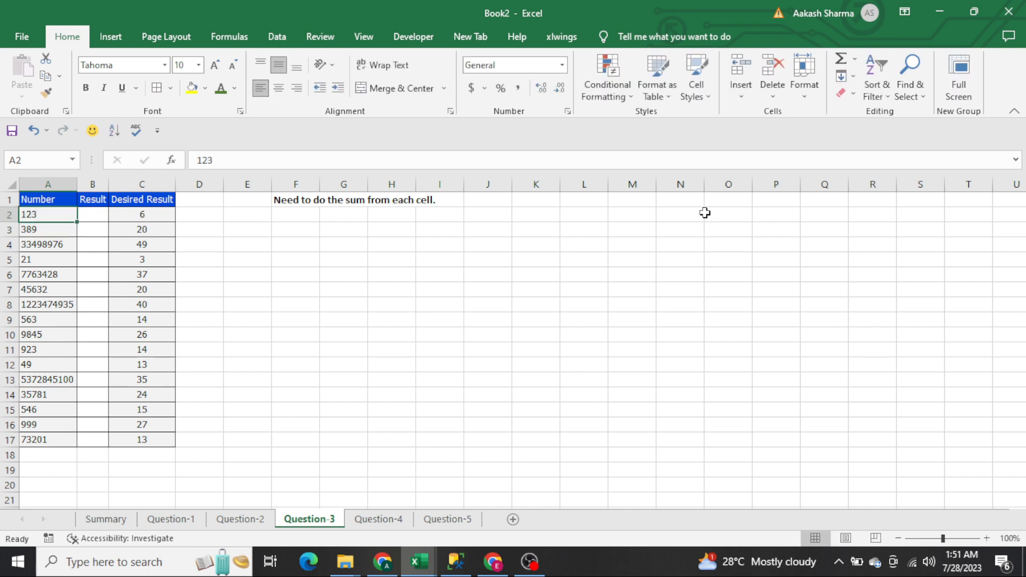
Convert the Desired Result formulas in C2:C17 to static values in place
key("Right")
key("Right")
key("ctrl+shift+Down")
key("ctrl+c")
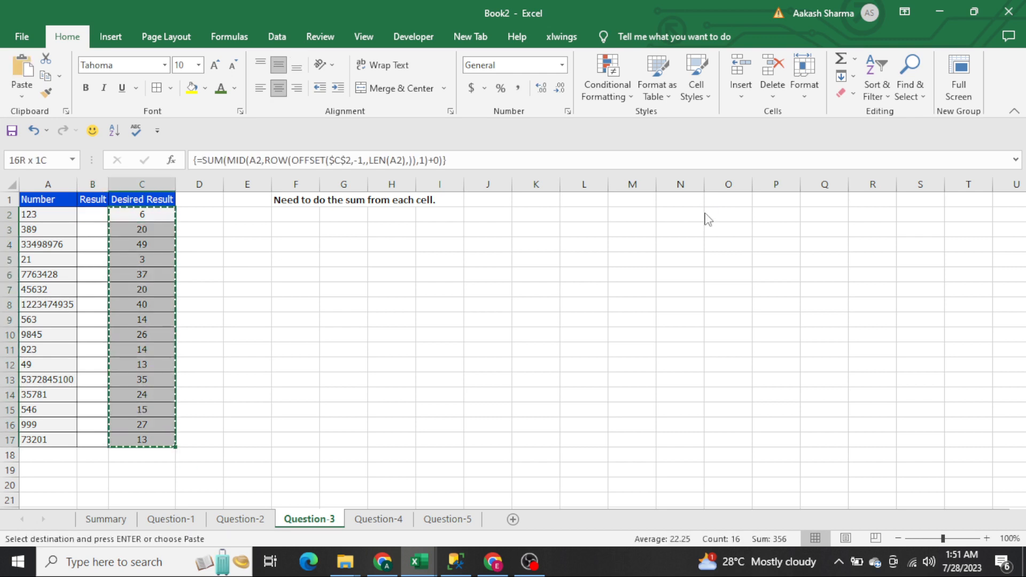
key("ctrl+alt+v")
key("v")
key("Return")
key("Left")
key("Left")
key("Escape")
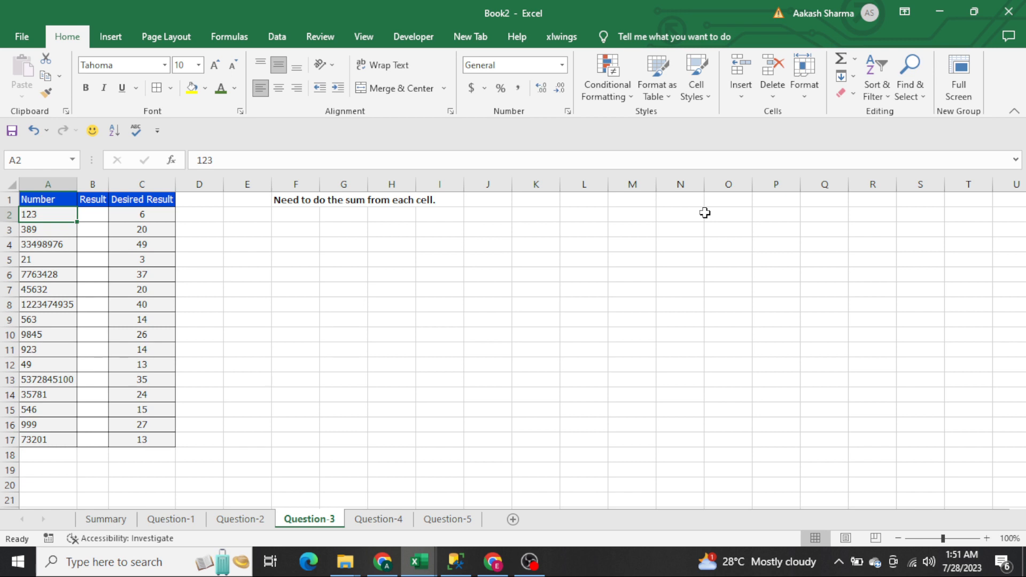
Compare the numbers in A2 and A3 with their digit sums in the Desired Result column
key("Right")
key("Right")
key("Left")
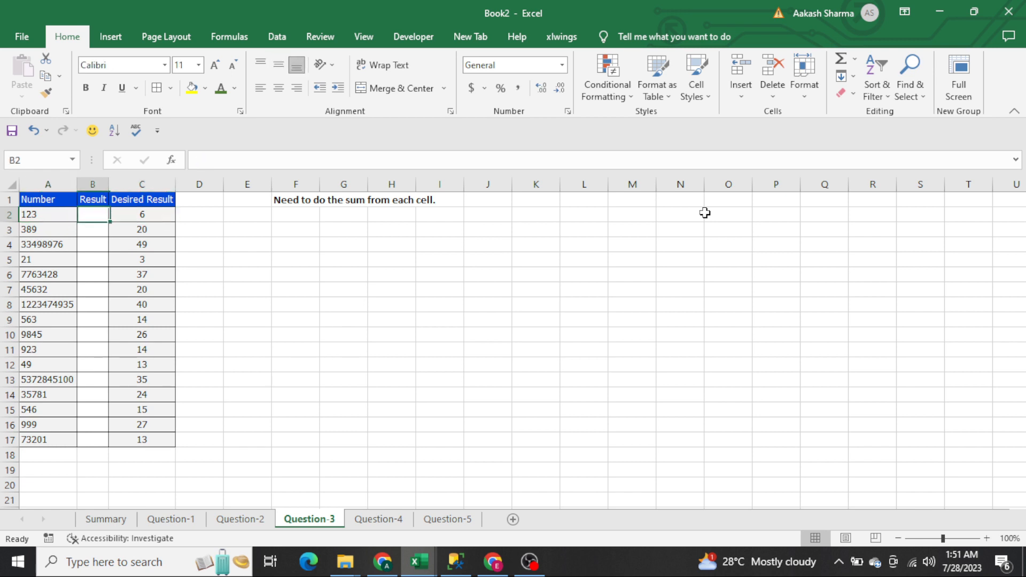
key("Down")
key("Left")
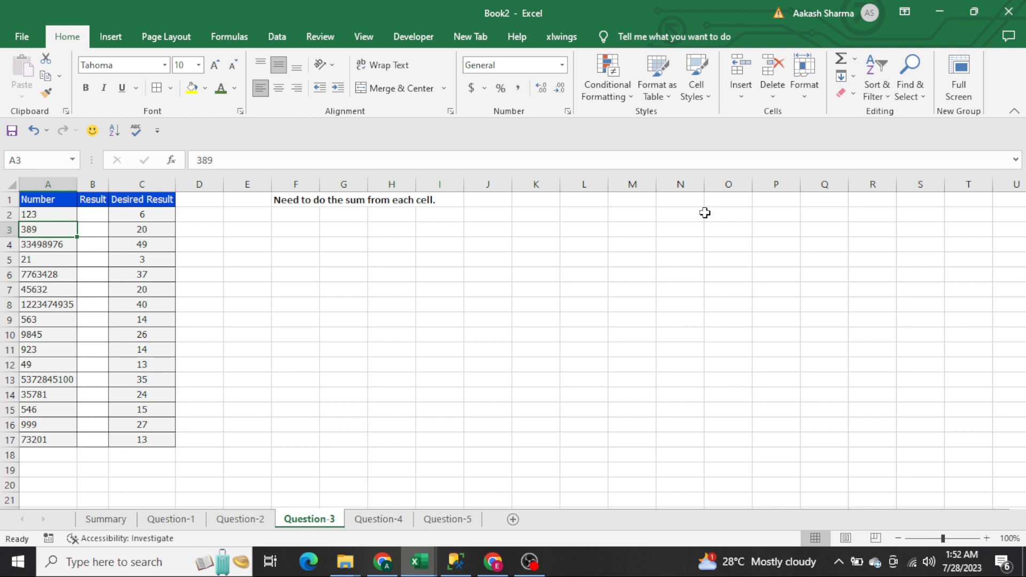
key("Right")
key("Right")
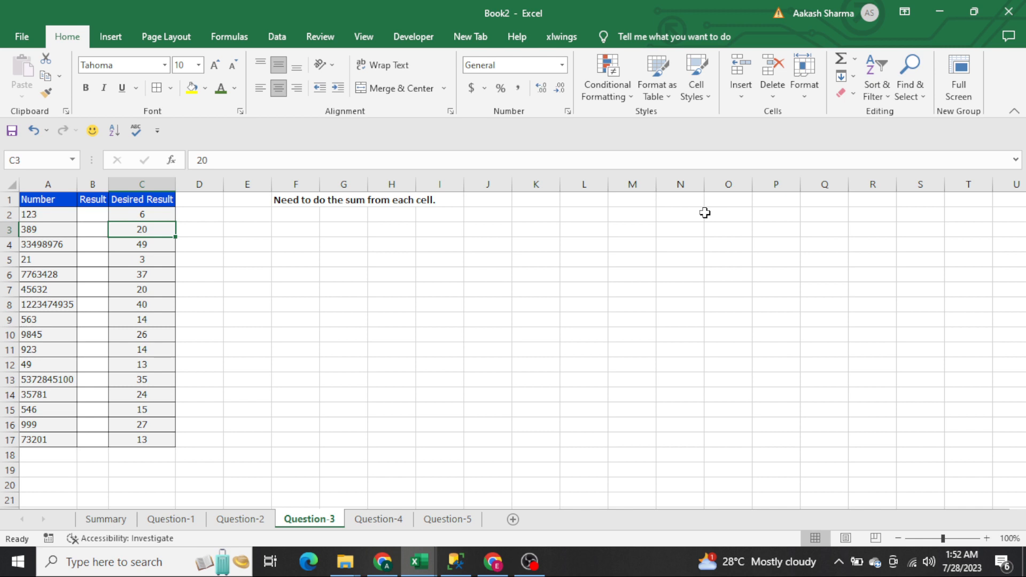
Review the expected digit sums in the Desired Result column against the Number column, finishing on the first empty Result cell, B2
key("ctrl+shift+Down")
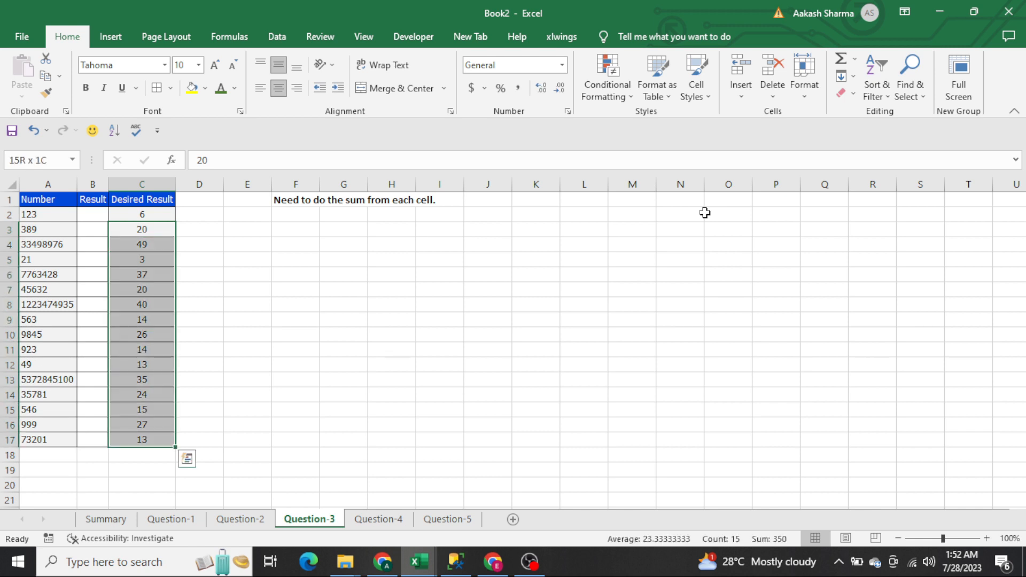
key("Left")
key("Left")
key("Right")
key("Right")
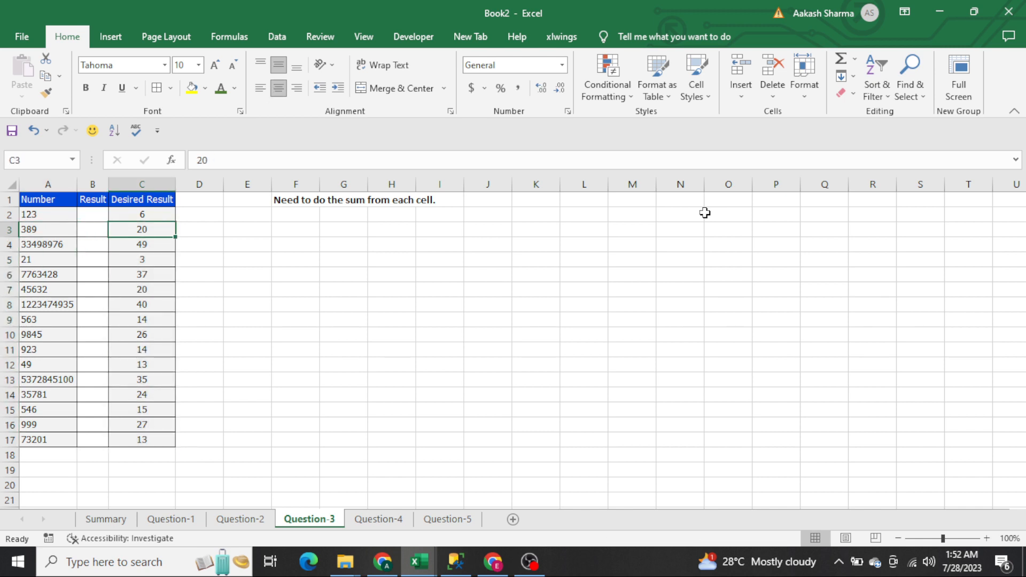
key("Up")
key("Up")
key("Down")
key("ctrl+shift+Down")
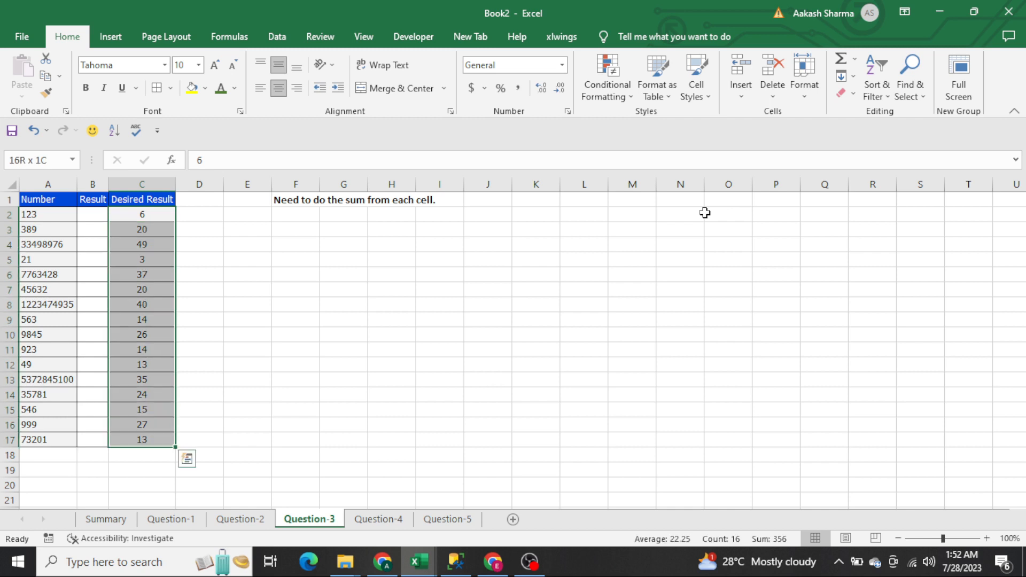
key("ctrl+Home")
key("Right")
key("ctrl+space")
key("Left")
key("Down")
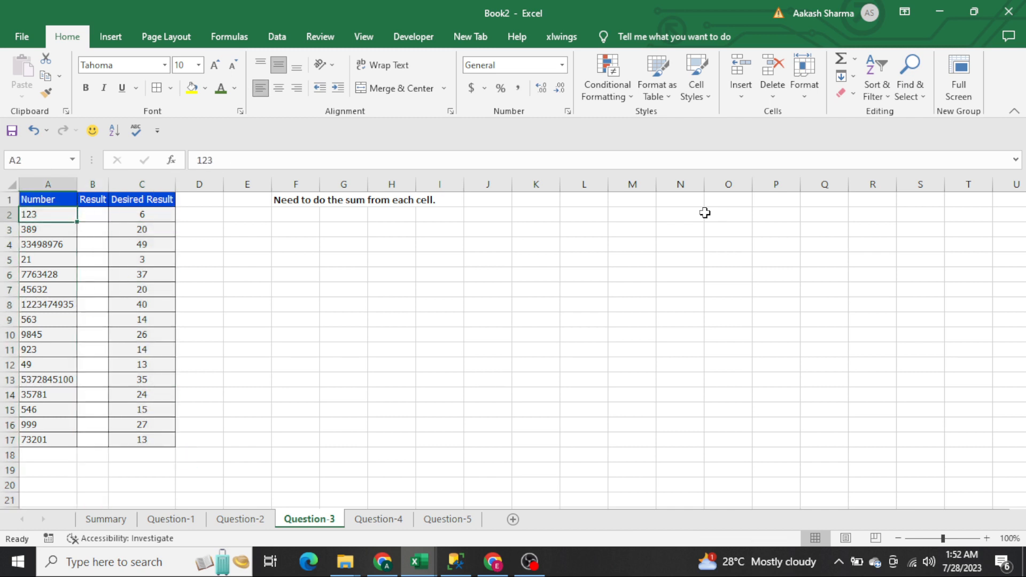
key("Right")
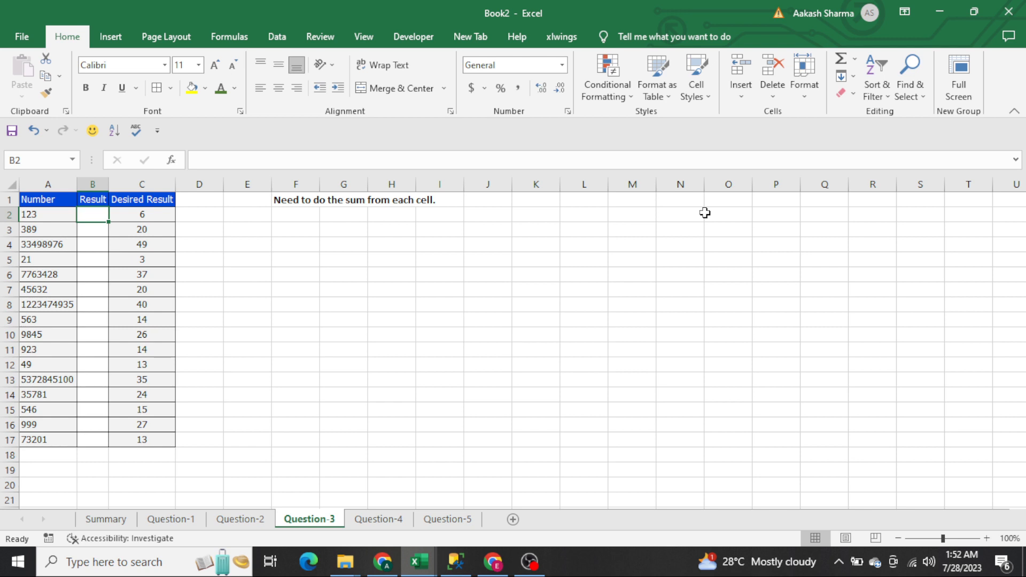
type("=ROW(\"")
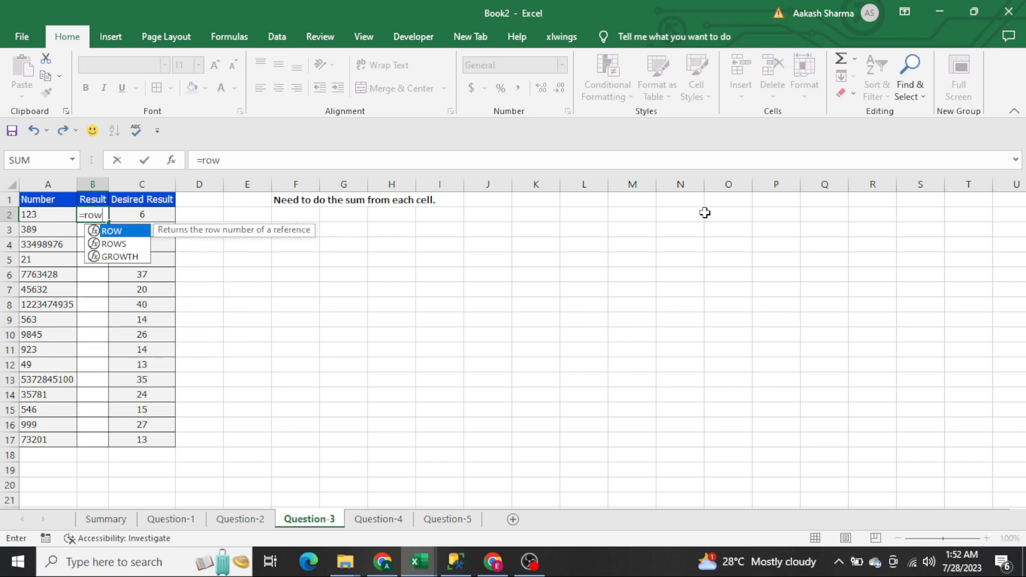
type("A1")
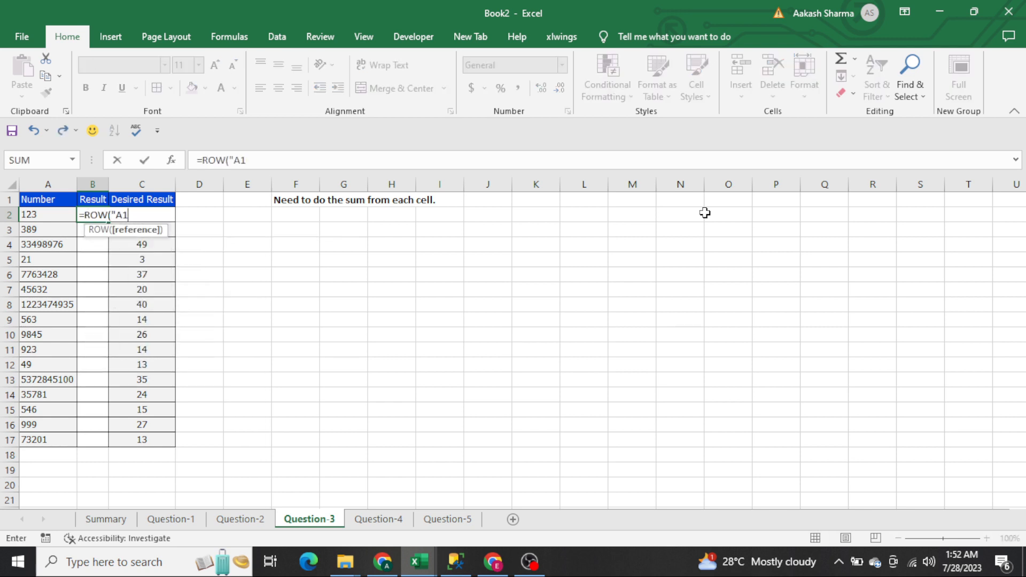
type(":A\"&LEN(")
key("Left")
key("Return")
key("Return")
key("Left")
key("Left")
key("Left")
key("Left")
key("Left")
key("Left")
key("Left")
key("Left")
key("Left")
key("Left")
key("Left")
key("Left")
key("Left")
key("Left")
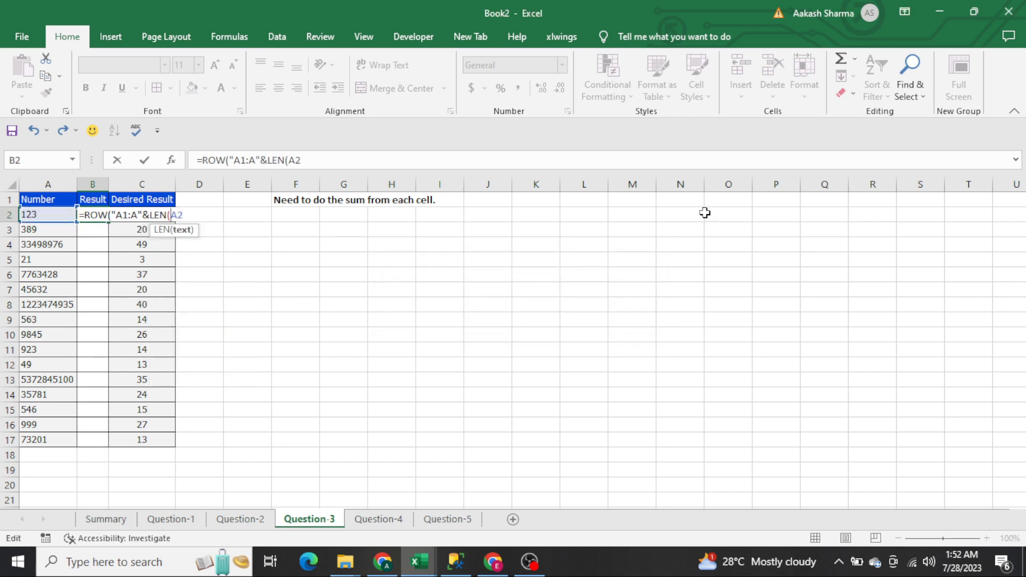
key("Right")
type("IN")
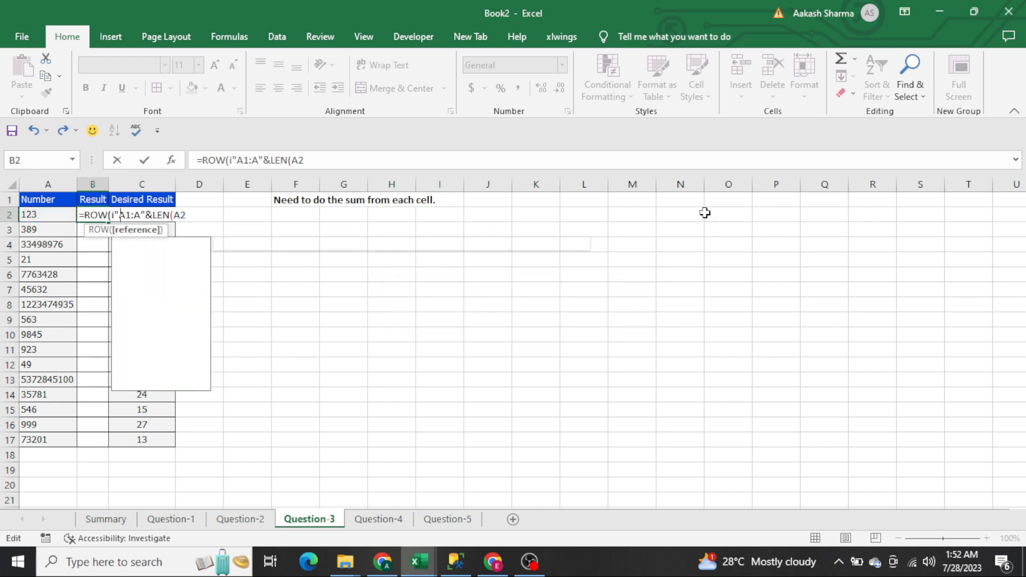
key("Down")
key("Tab")
key("Right")
key("Right")
key("Right")
key("Right")
key("Right")
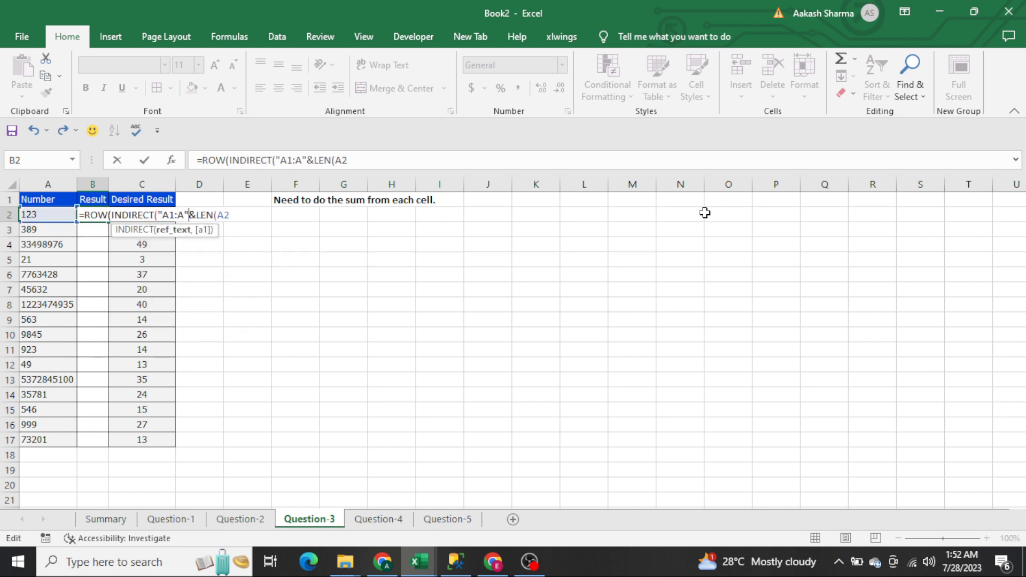
type(")")
key("Return")
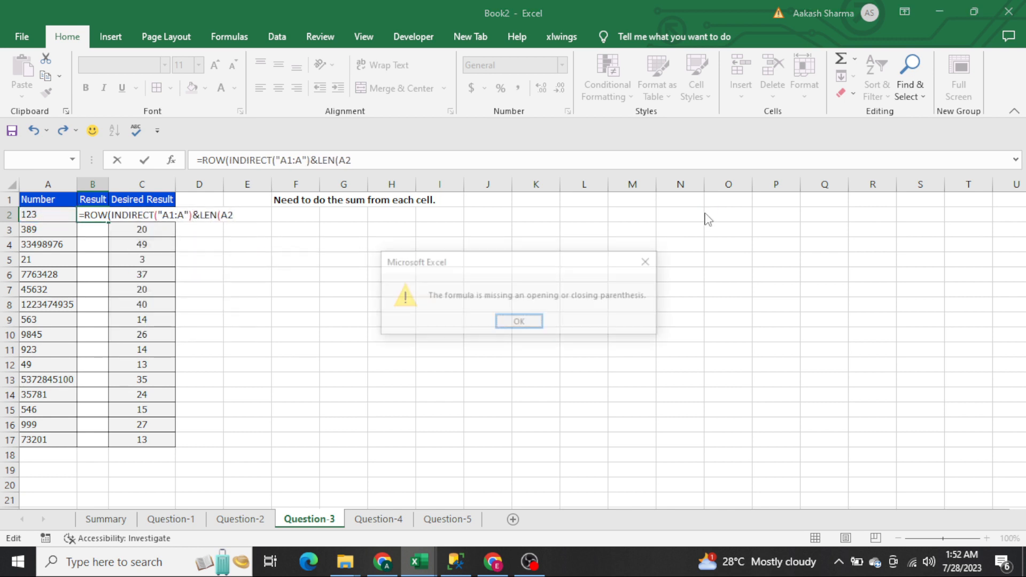
key("Return")
key("Escape")
Enter the formula =ROW(INDIRECT("A1:A"&LEN(A2))) in Result cell B2
type("=row")
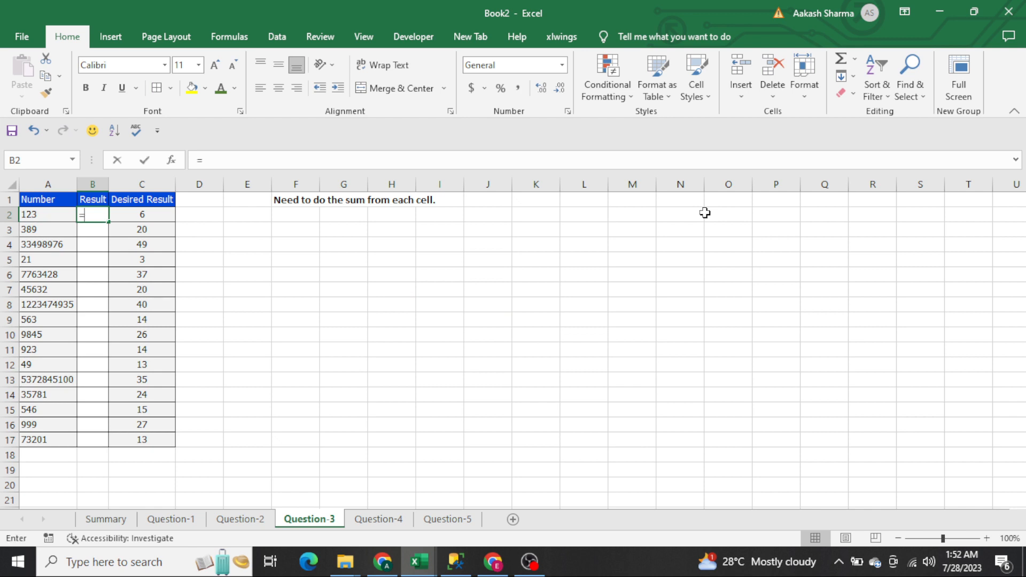
key("Tab")
type("ind")
key("Tab")
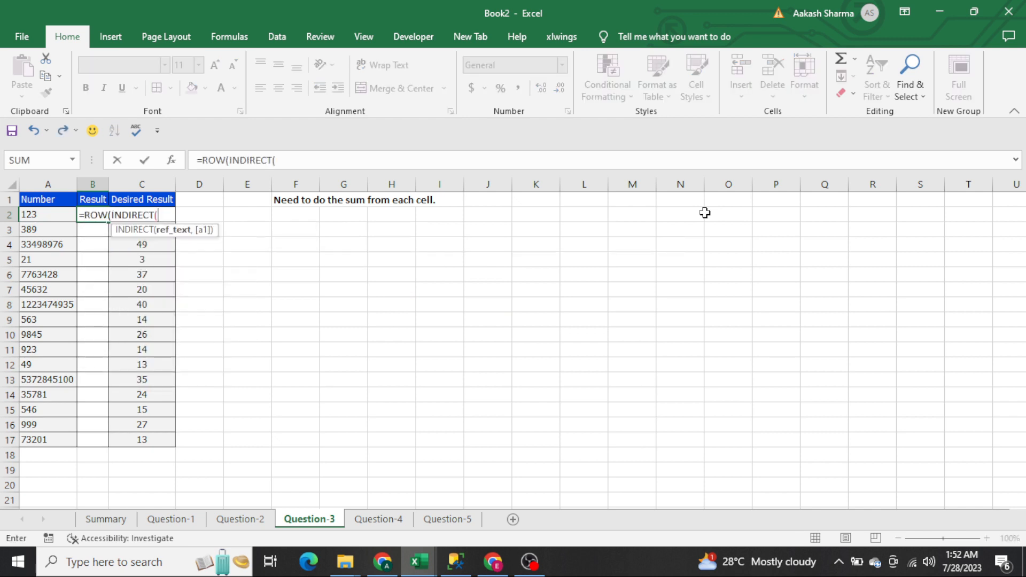
type("\"A1:A\"&len")
key("Tab")
key("Left")
key("Return")
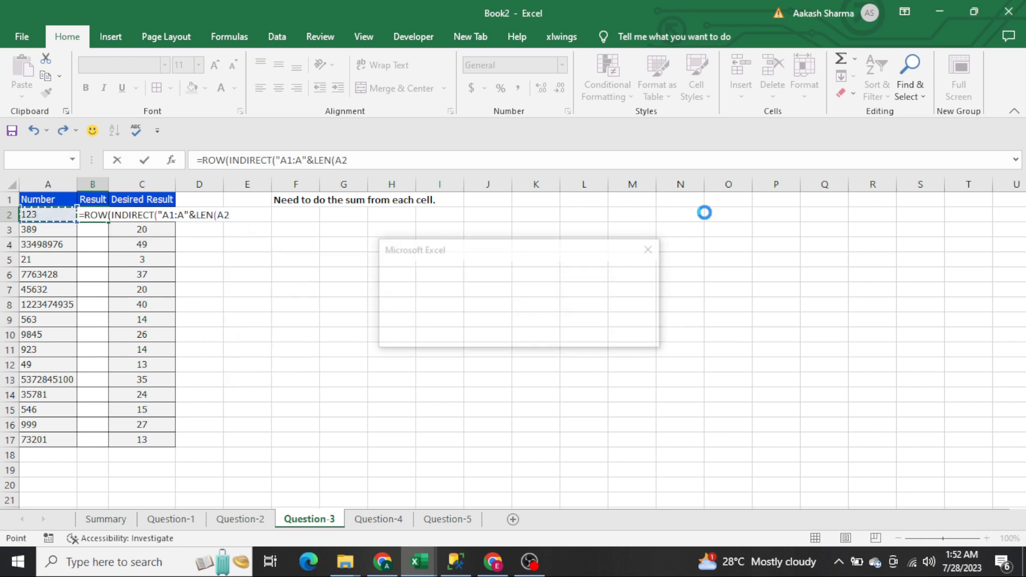
key("Return")
Preview the array that the ROW formula in B2 evaluates to, leaving the formula intact
key("Up")
key("F2")
key("shift+Home")
key("F9")
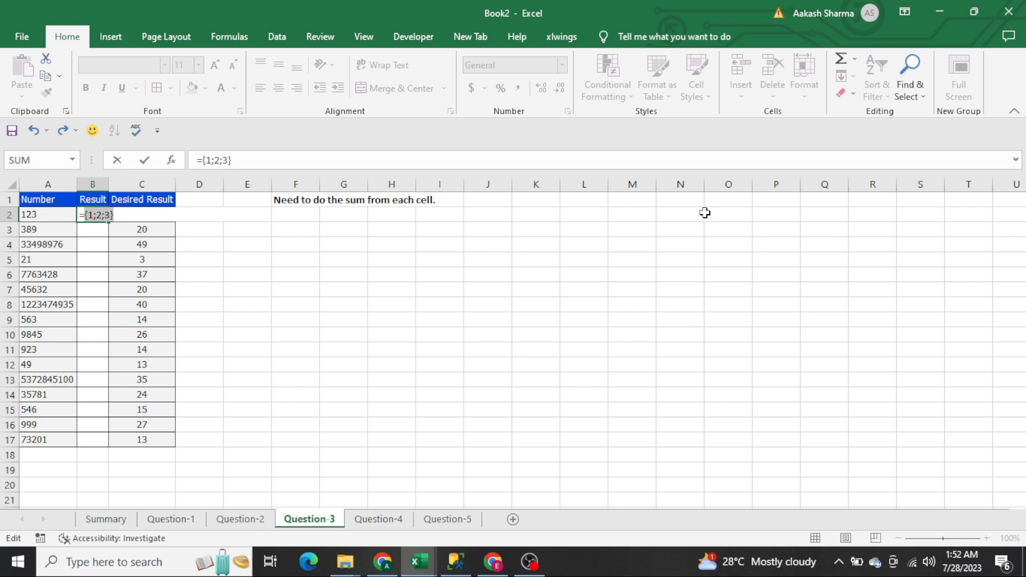
key("ctrl+z")
key("Escape")
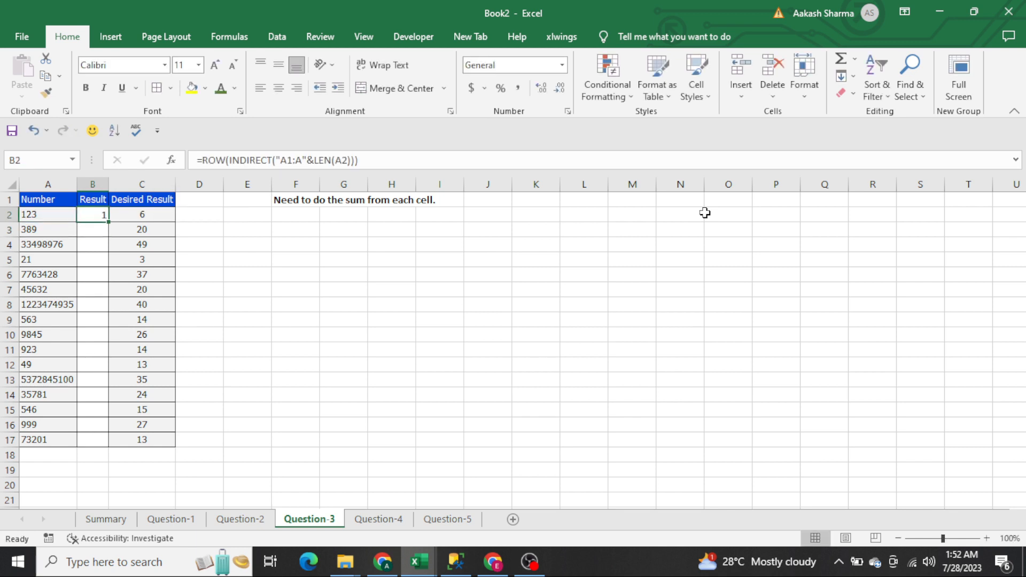
Fill the ROW formula from B2 down the Result column through B17
key("Left")
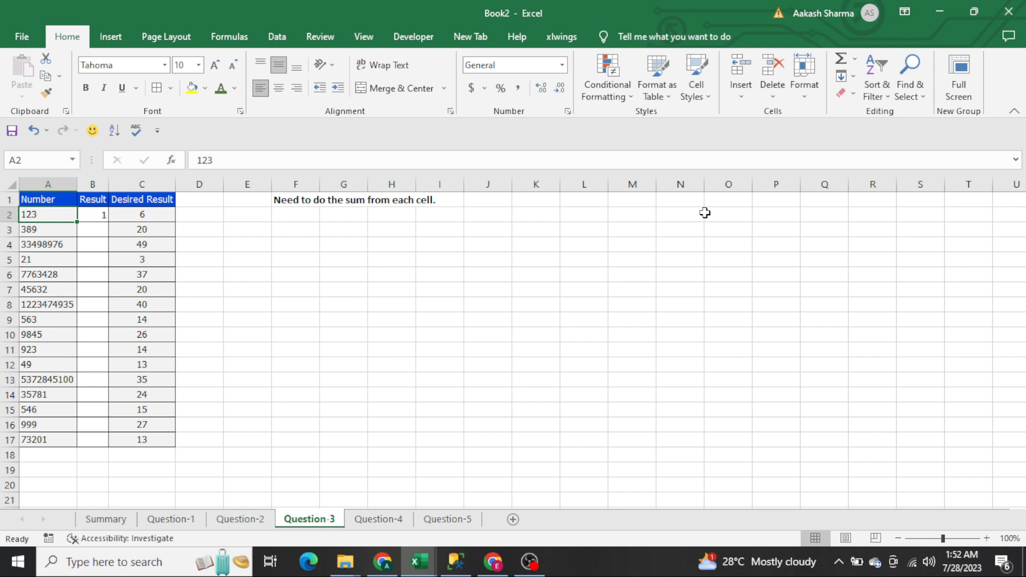
key("ctrl+Down")
key("Right")
key("ctrl+shift+Up")
key("ctrl+d")
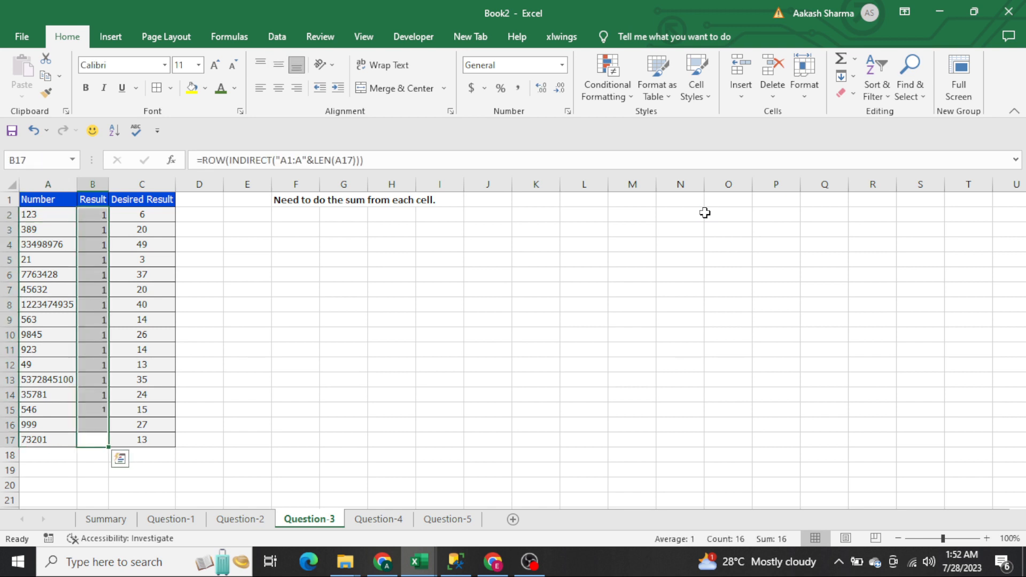
Preview the array that the formula in B4 evaluates to and compare it with the number in A4
key("ctrl+Up")
key("Down")
key("Down")
key("F2")
key("ctrl+shift+Home")
key("F9")
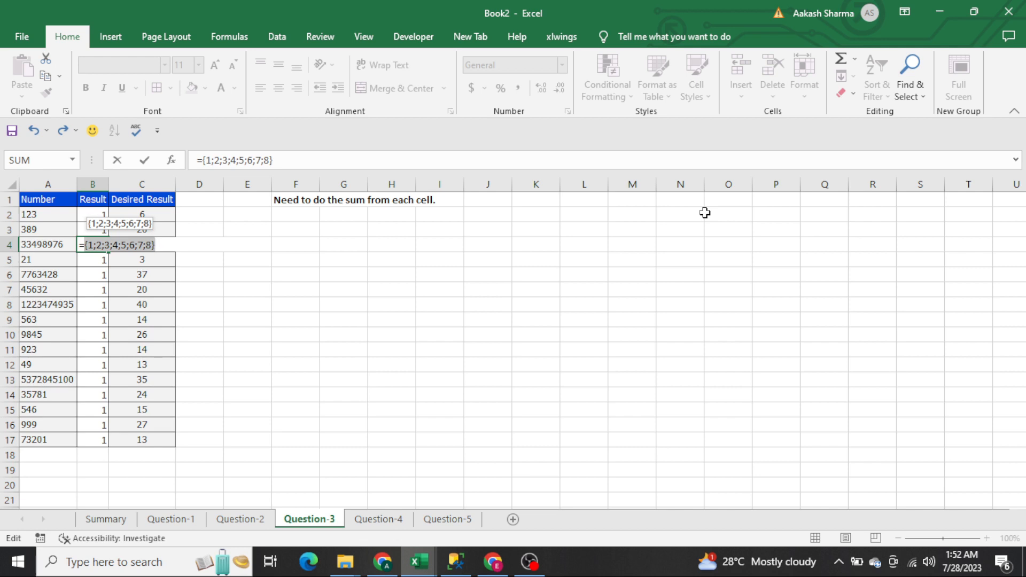
key("Escape")
key("Left")
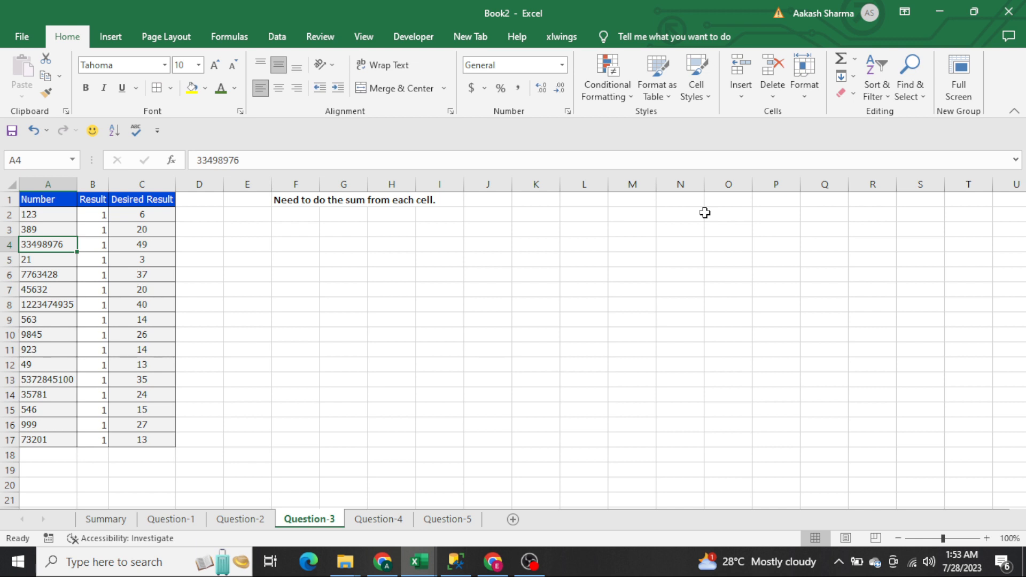
Wrap the B2 formula in MID to extract single digits: =MID(A2,ROW(INDIRECT("A1:A"&LEN(A2))),1)
key("Right")
key("Up")
key("Up")
key("Up")
key("Down")
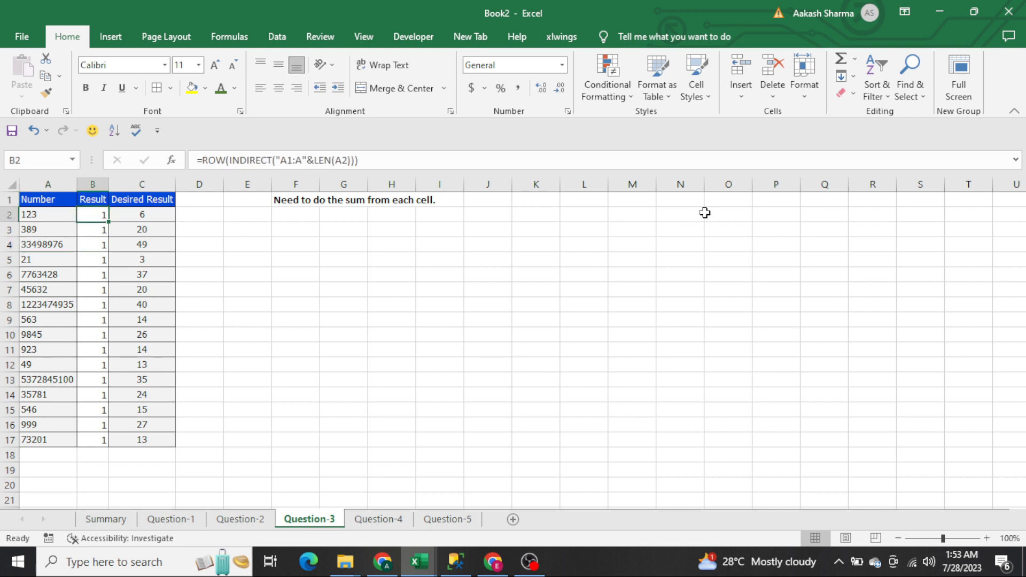
key("F2")
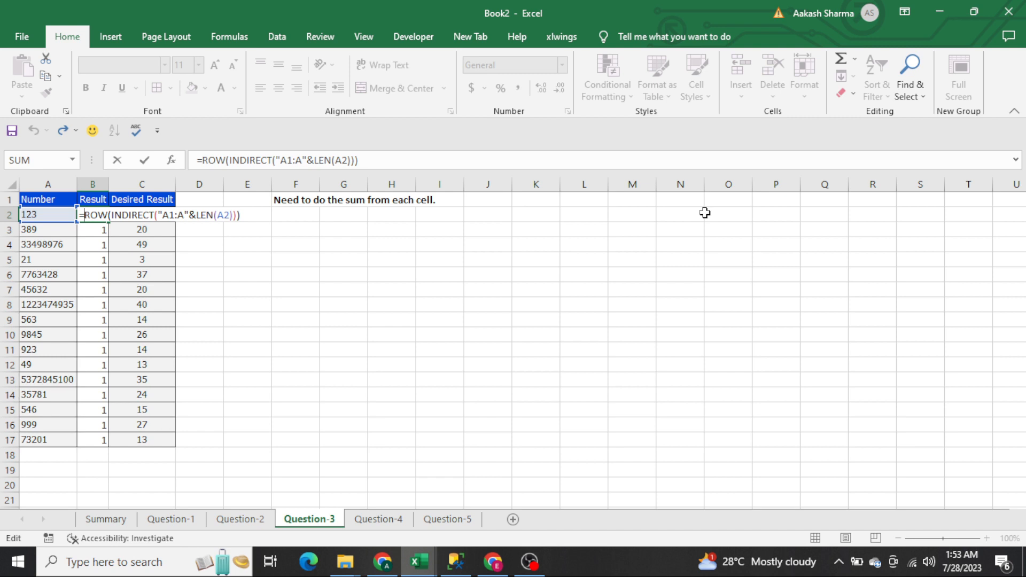
type("MID(")
key("Left")
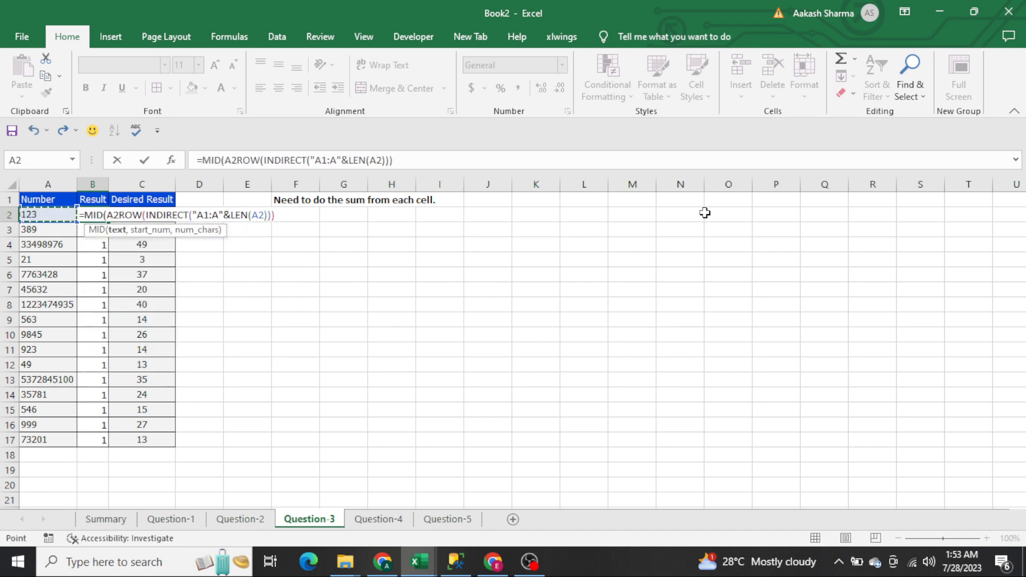
type(",")
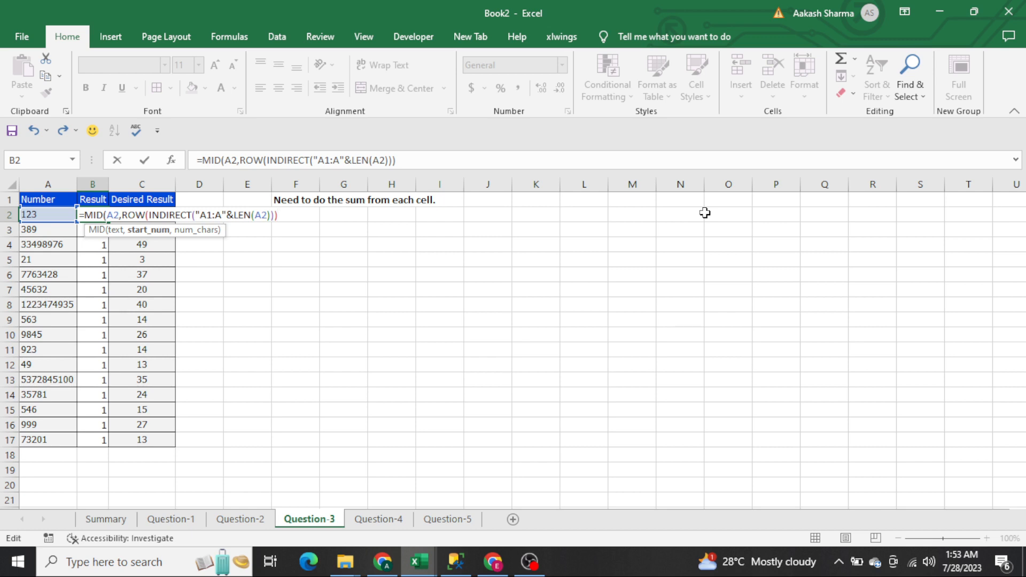
type(",1")
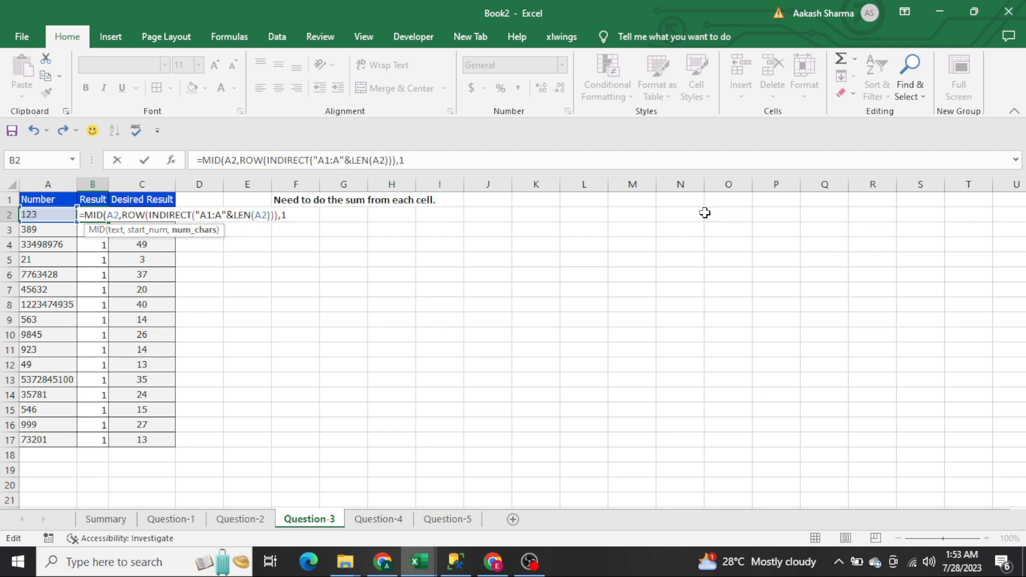
type(")")
key("Return")
Evaluate the whole MID formula in B2 to its array and commit that array in the cell
key("Up")
key("F2")
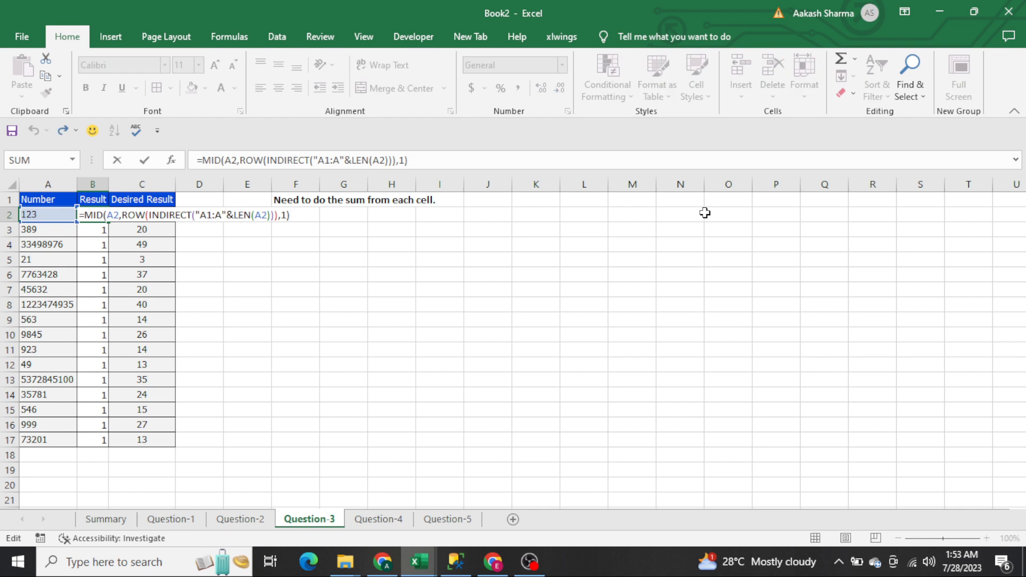
key("shift+Home")
key("shift+Right")
key("F9")
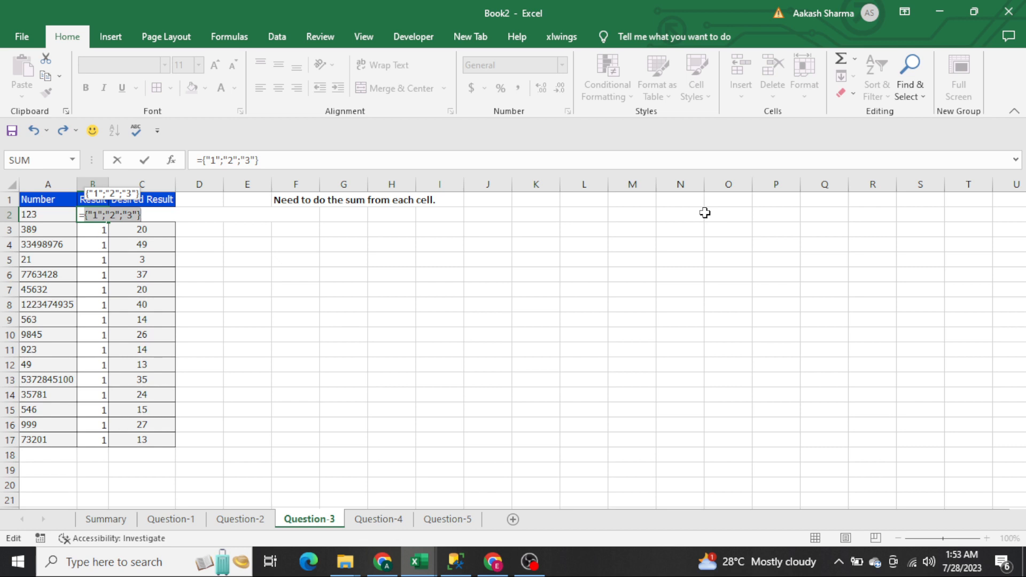
key("ctrl+Return")
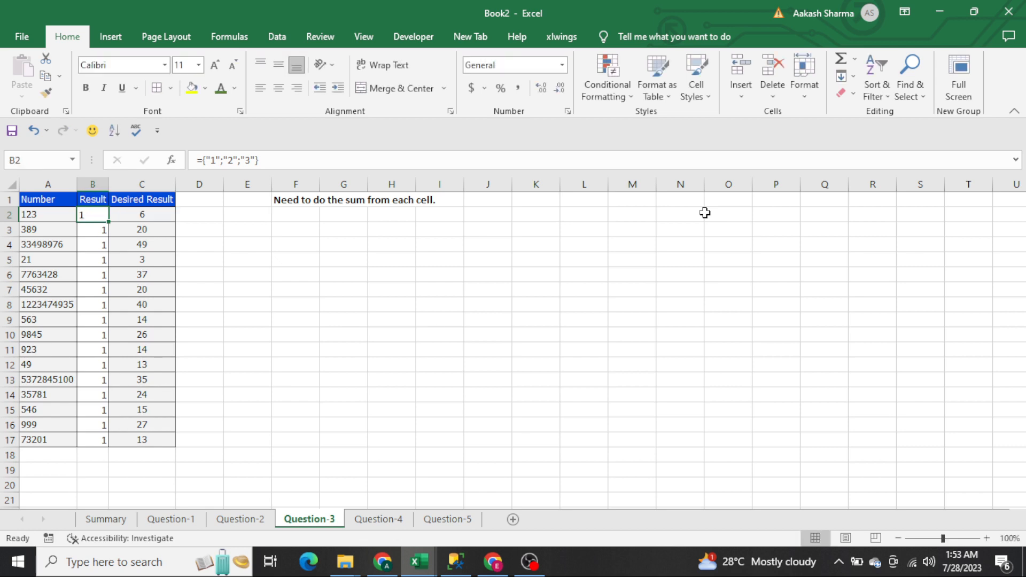
Preview the evaluated array in B4, discard it, and undo the replacement of B2's MID formula
key("Down")
key("Down")
key("F2")
key("F9")
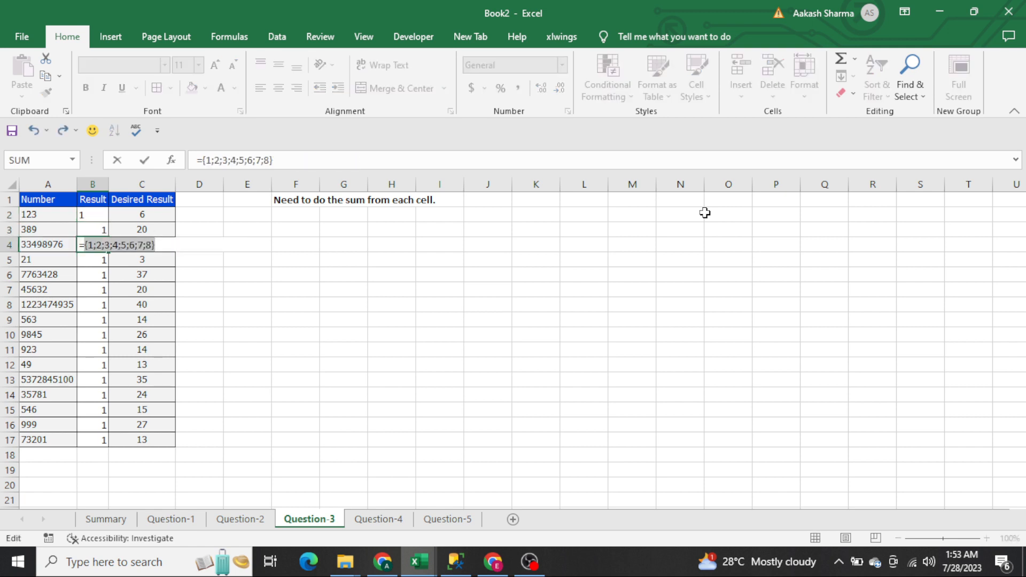
key("ctrl+z")
key("Escape")
Convert B2's extracted digits to numbers with error handling: =IFERROR(--(MID(A2,ROW(INDIRECT("A1:A"&LEN(A2))),1)),"@")
key("ctrl+Up")
key("Down")
key("F2")
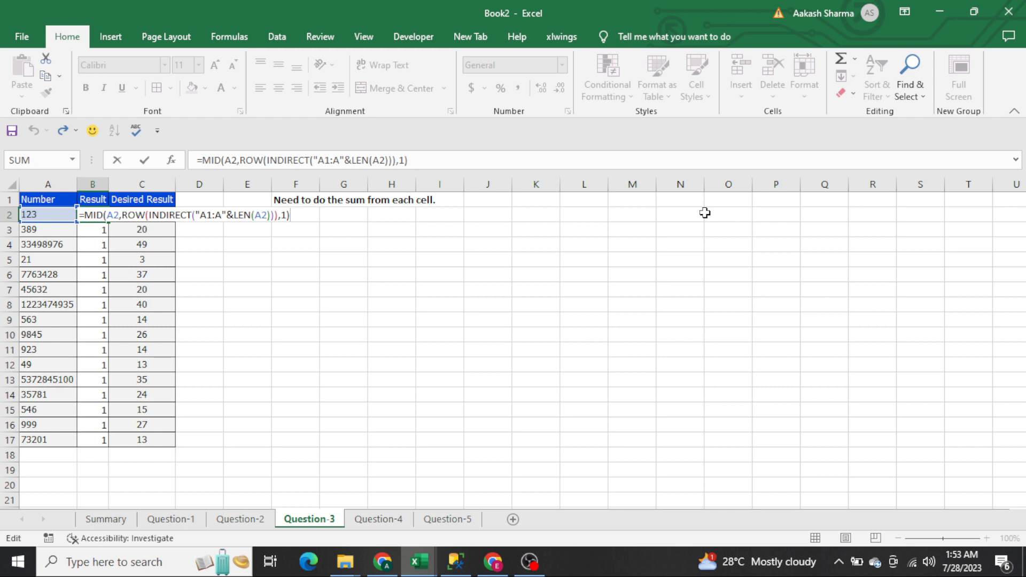
type("i")
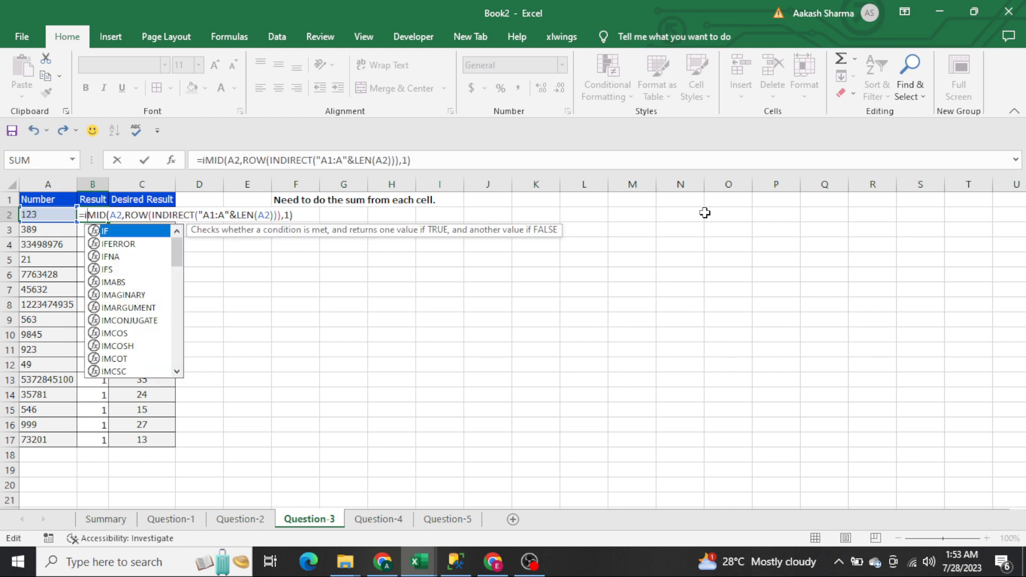
key("Down")
key("Tab")
type("--")
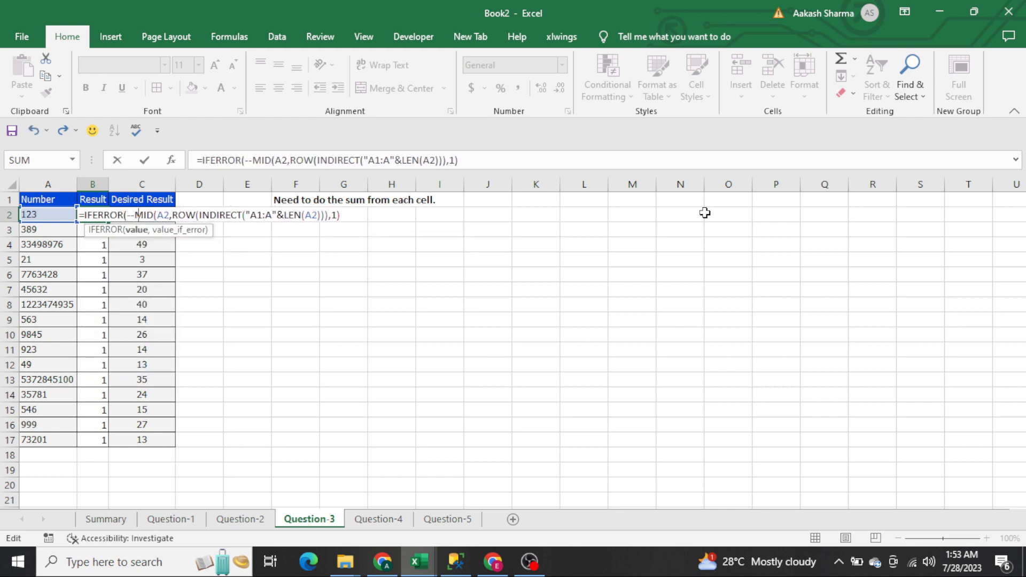
type("(")
key("End")
type(")")
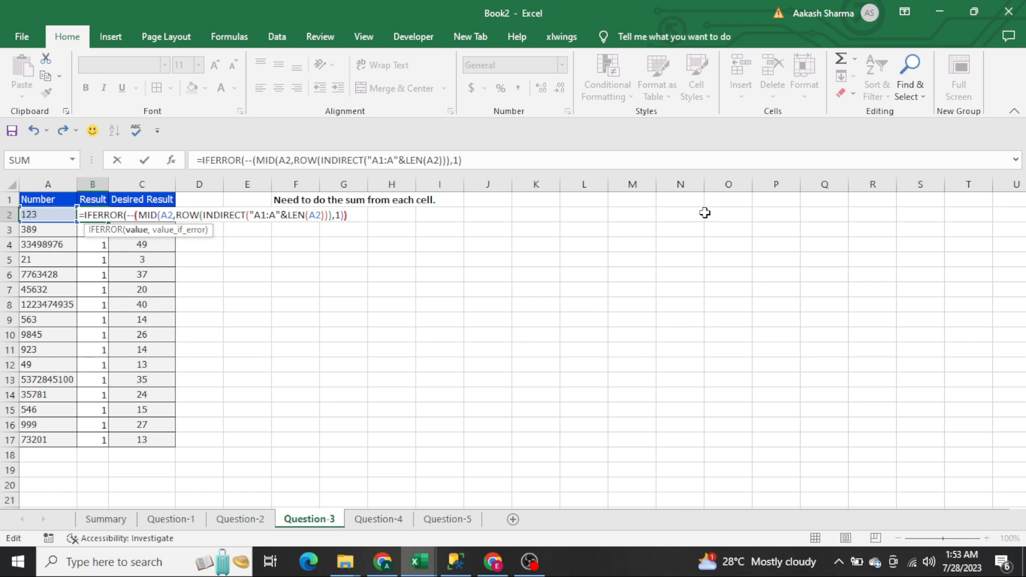
type(",")
type("\"@\")")
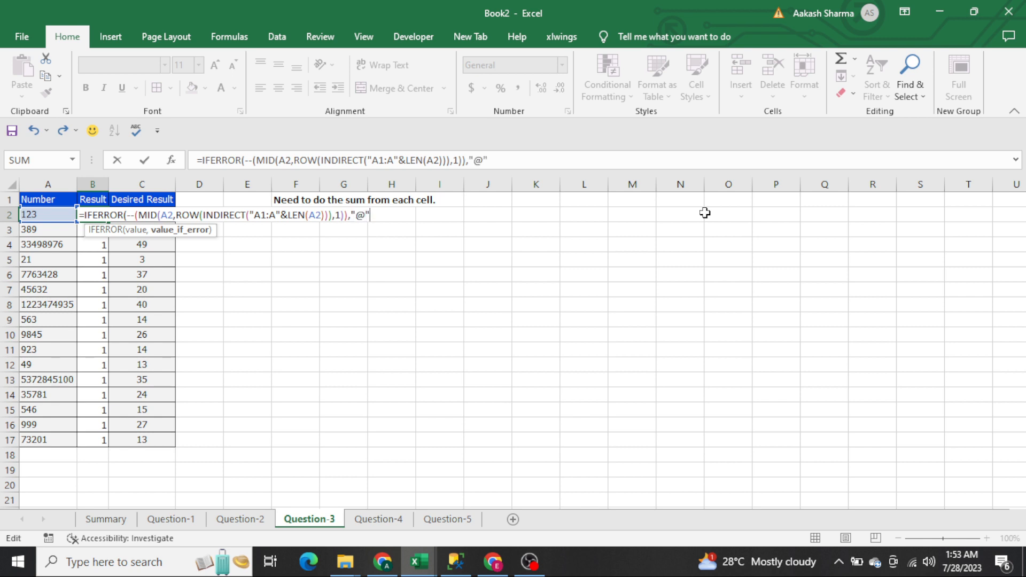
key("Return")
key("Up")
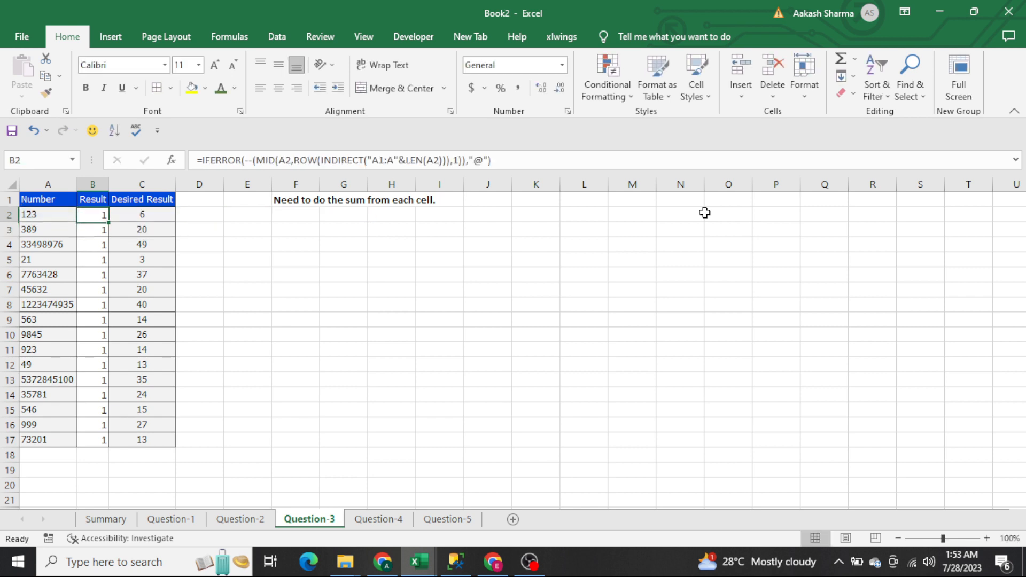
Wrap B2's formula in SUM and enter it as an array formula: =SUM(IFERROR(--(MID(A2,ROW(INDIRECT("A1:A"&LEN(A2))),1)),"@"))
key("F2")
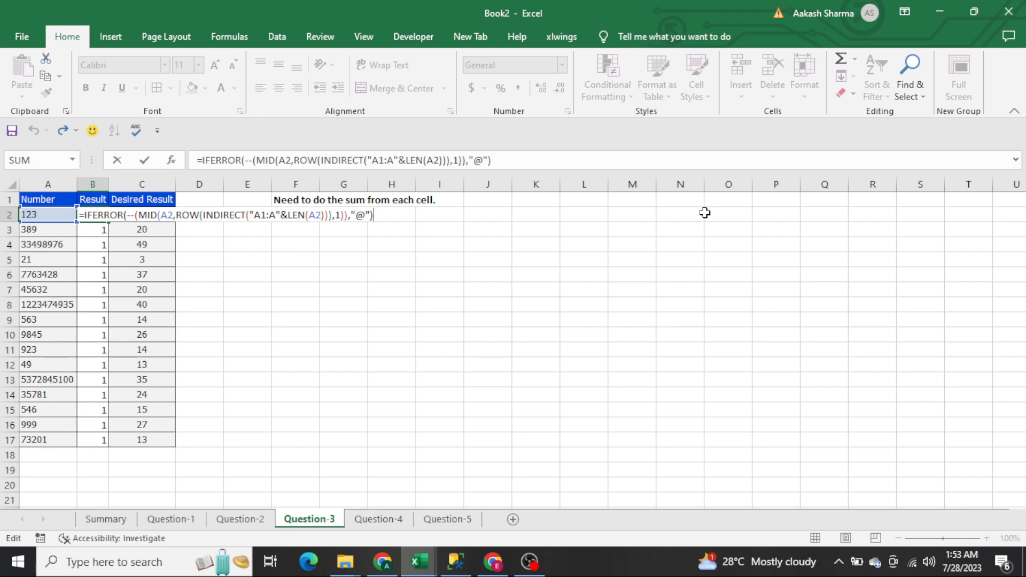
key("Home")
type("sum")
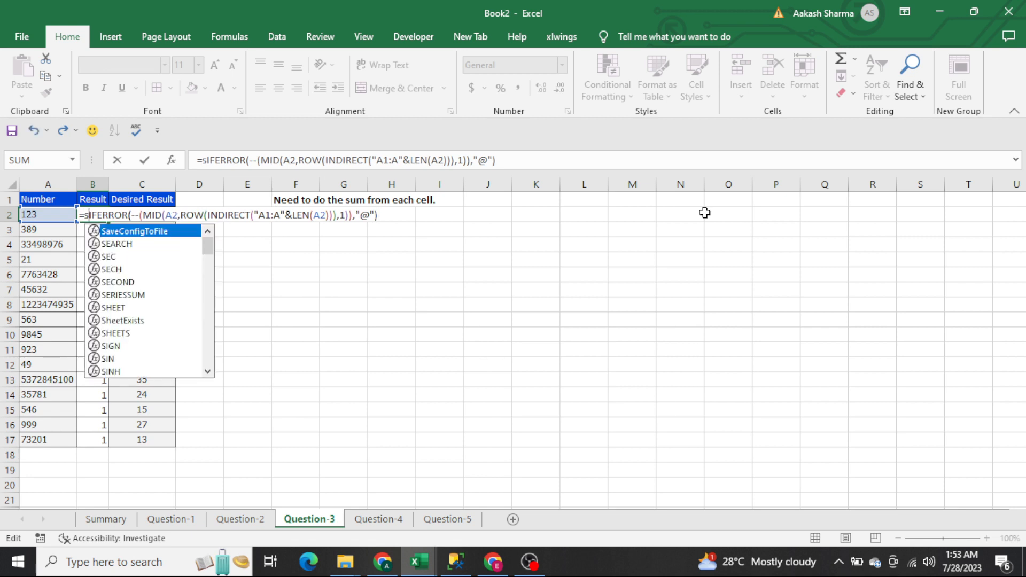
key("Tab")
key("End")
type(")")
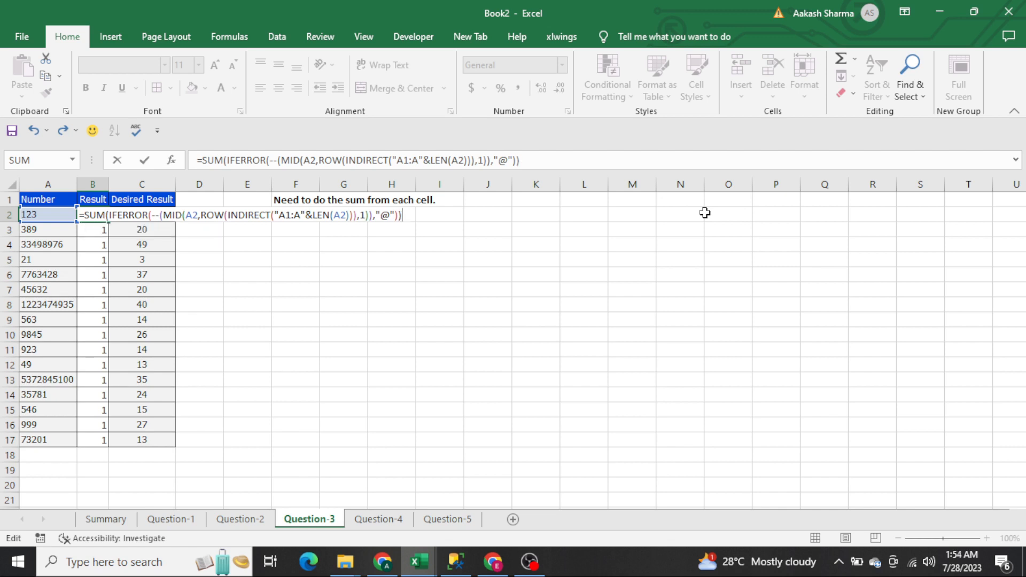
key("ctrl+shift+Return")
Fill B2's array formula down the Result column through B17
key("ctrl+shift+Down")
key("ctrl+d")
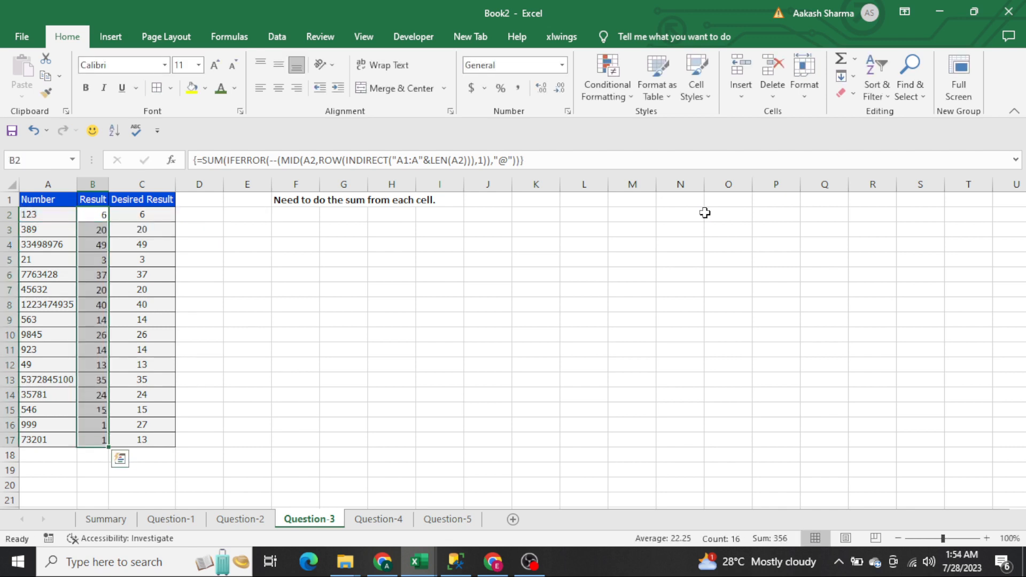
key("Left")
key("Right")
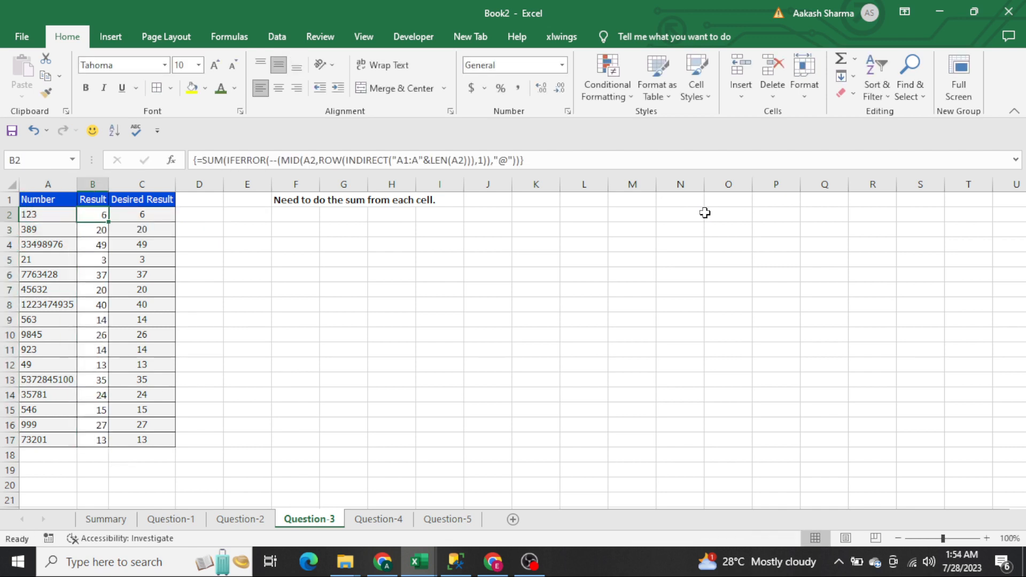
Enter the comparison formula =C2=B2 in D2 to check the result against the desired result
key("Down")
key("Up")
key("Right")
key("Right")
type("=C2=B2")
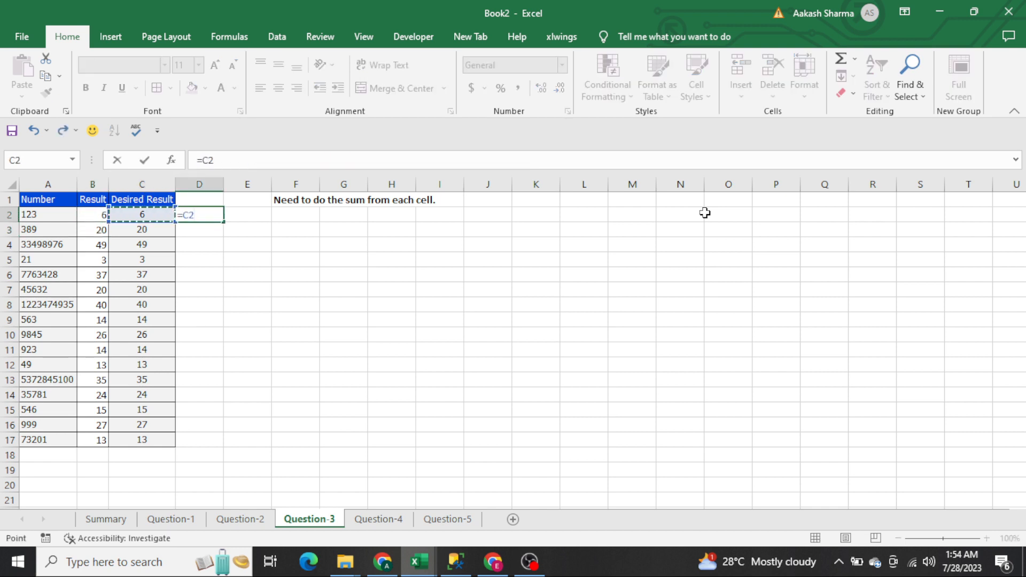
key("Return")
Fill the D2 comparison formula down through D17
key("Left")
key("ctrl+Down")
key("Right")
key("ctrl+shift+Up")
key("ctrl+d")
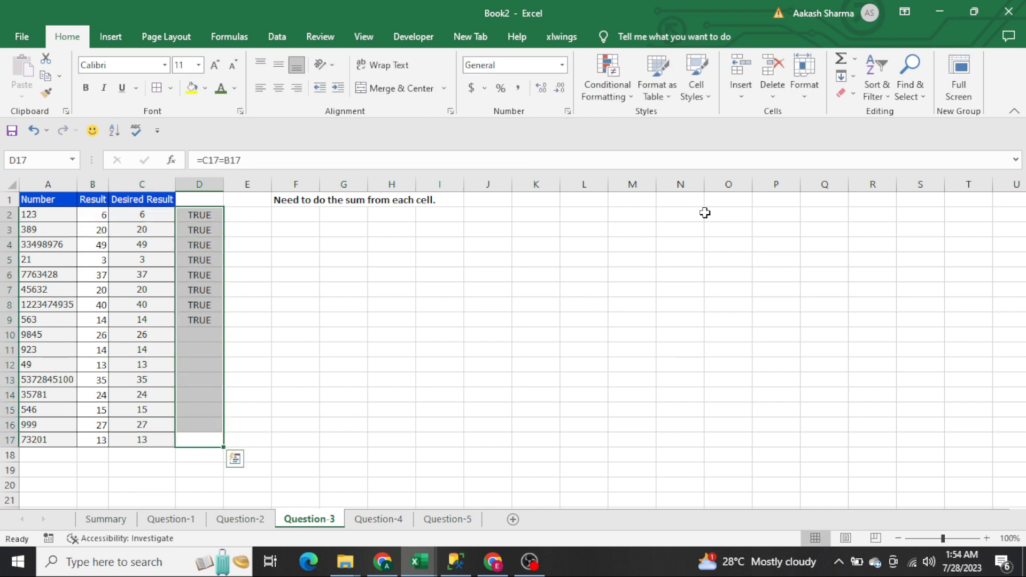
key("ctrl+Up")
key("ctrl+shift+Down")
Copy the text of B2's SUM formula and place it in E3 as visible text
key("Left")
key("Left")
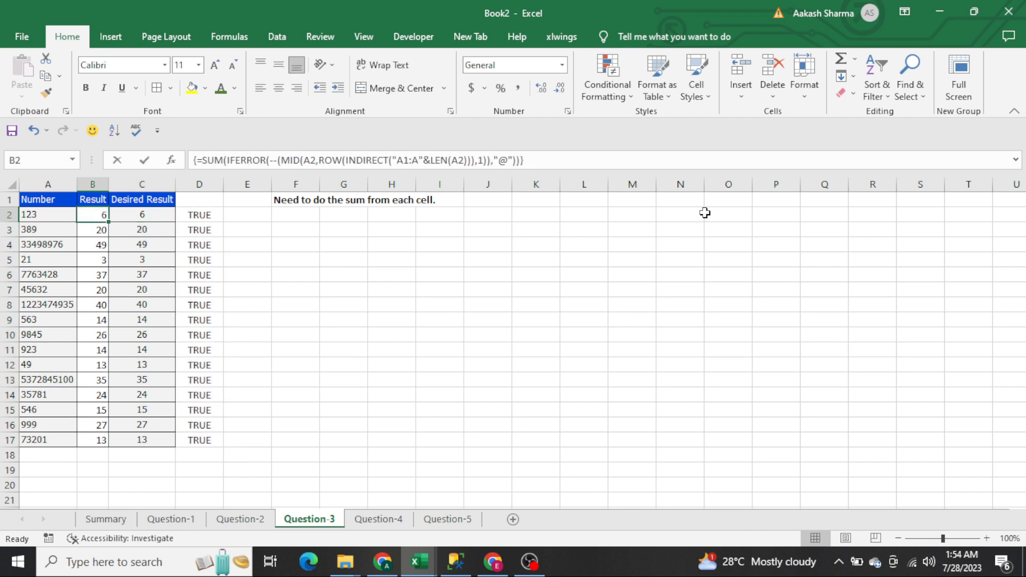
key("F2")
key("shift+Home")
key("ctrl+c")
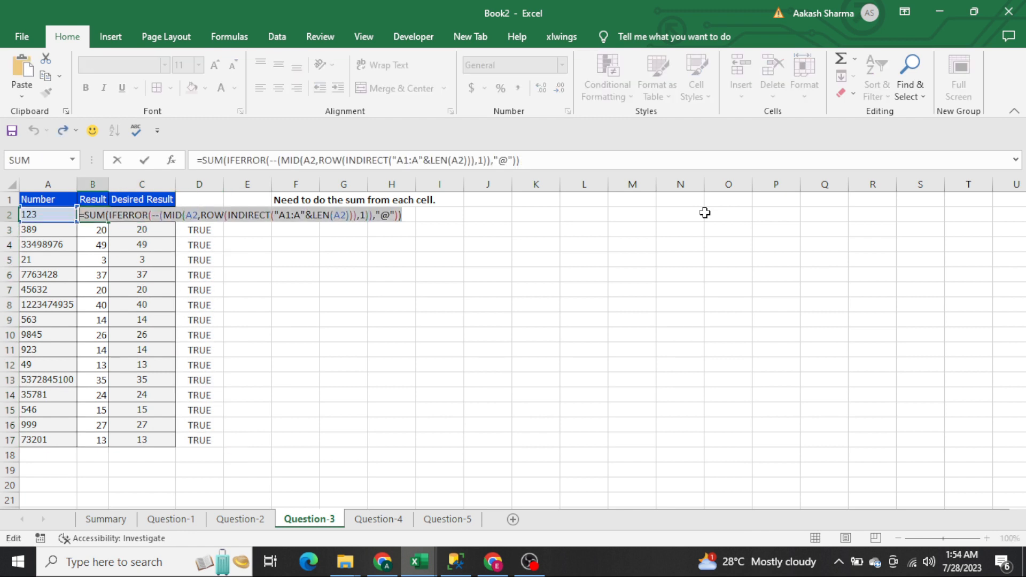
key("Escape")
key("Right")
key("Right")
key("Right")
key("Down")
key("F2")
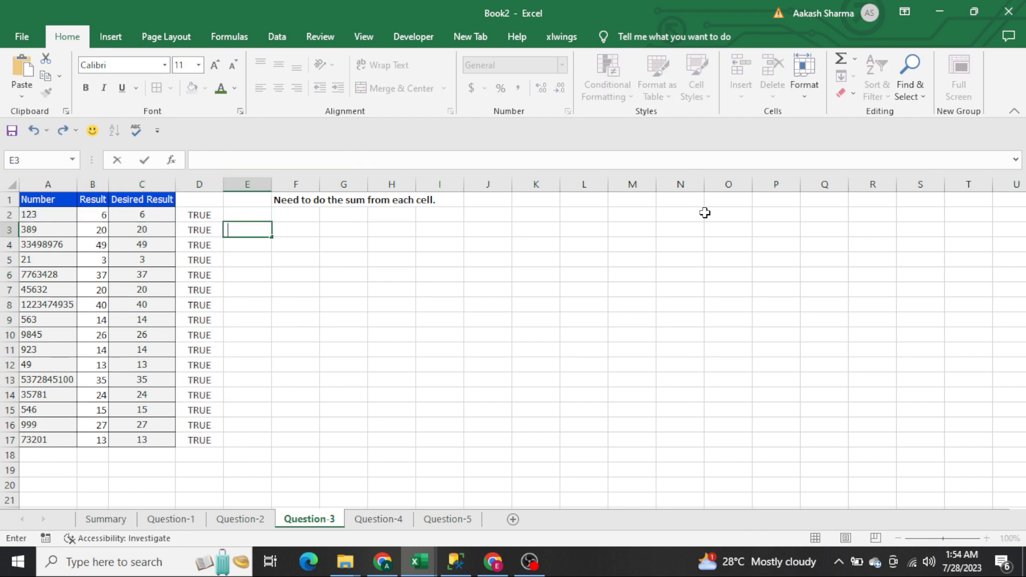
key("ctrl+v")
key("Return")
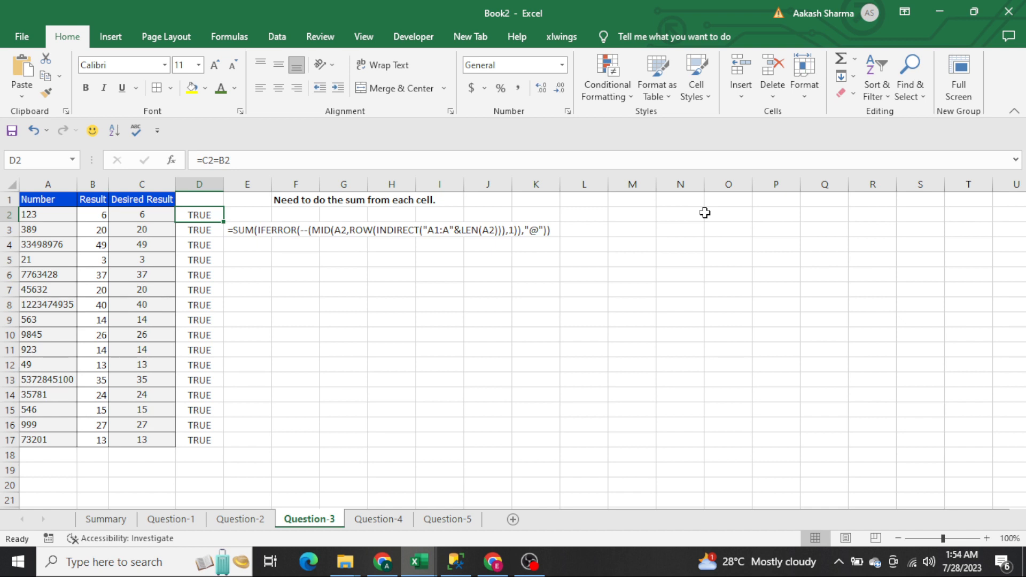
Open the Question-4 sheet and look over its Departments list and the Employee Name and Department columns
key("ctrl+Page_Down")
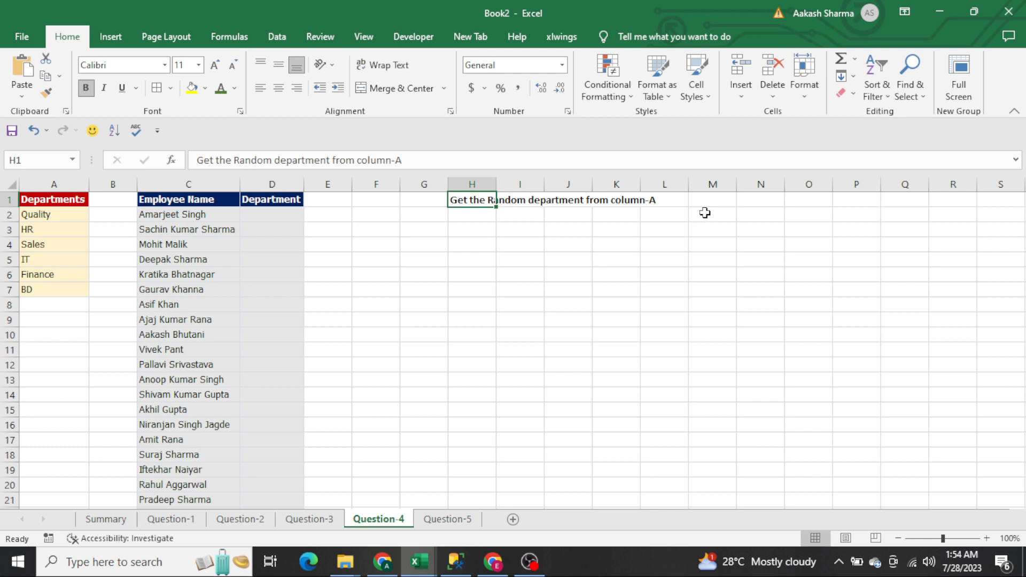
key("ctrl+Left")
key("ctrl+Left")
key("ctrl+Left")
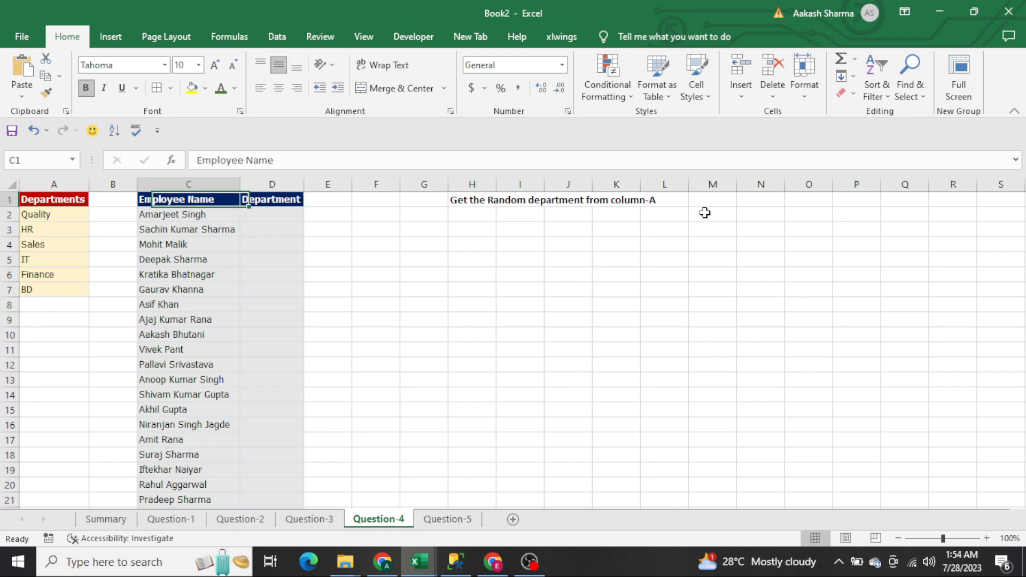
key("ctrl+shift+Down")
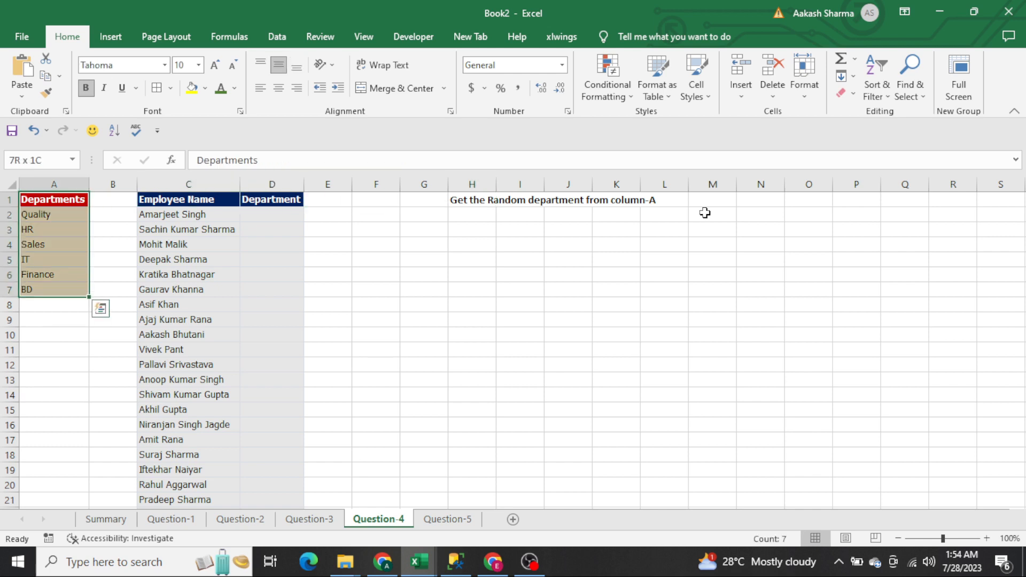
key("ctrl+Right")
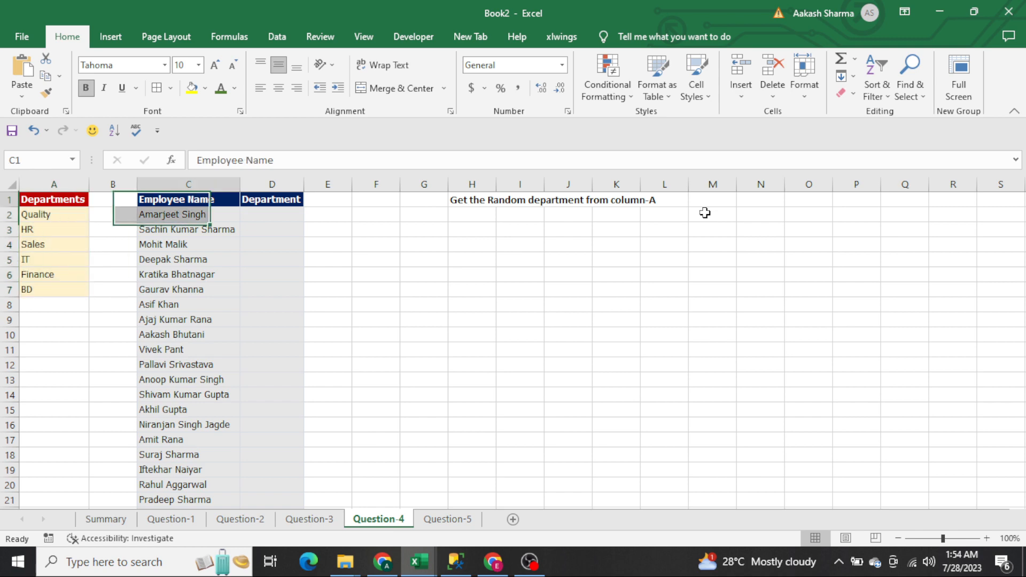
key("ctrl+Right")
key("ctrl+shift+Down")
key("ctrl+Left")
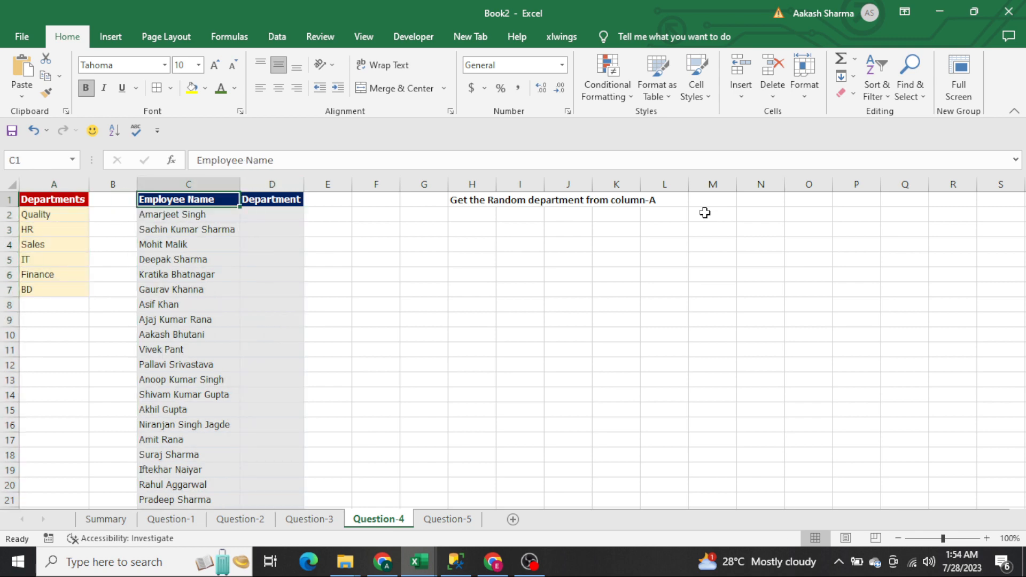
key("ctrl+shift+Down")
key("ctrl+Up")
Freeze the header row of the Question-4 sheet above row 2
key("Down")
key("ctrl+Left")
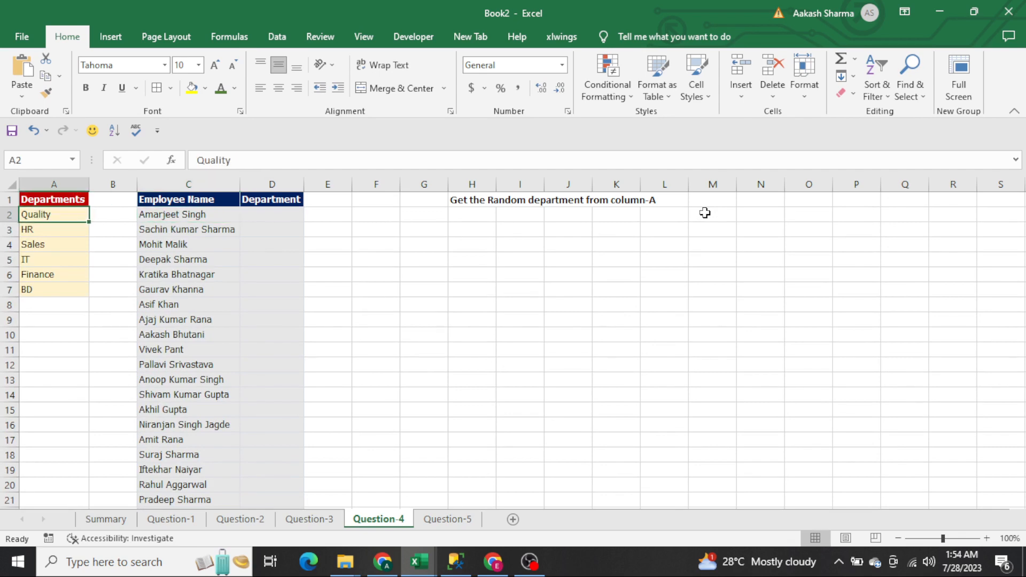
key("shift+space")
key("alt+w")
Review the employee names, the Department column and the list of departments in A2:A7
key("ctrl+Right")
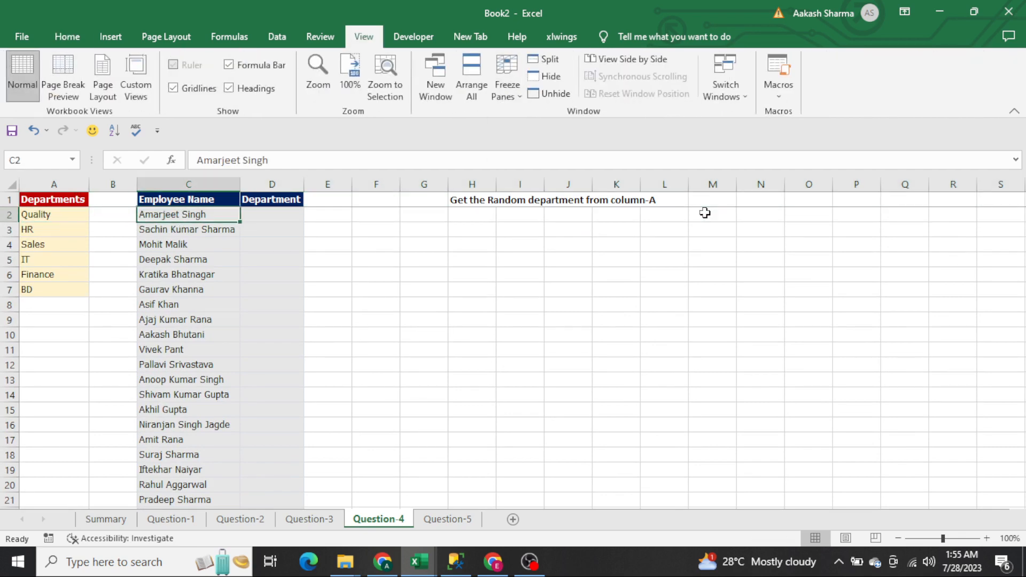
key("ctrl+shift+Down")
key("ctrl+Up")
key("Down")
key("Up")
key("Right")
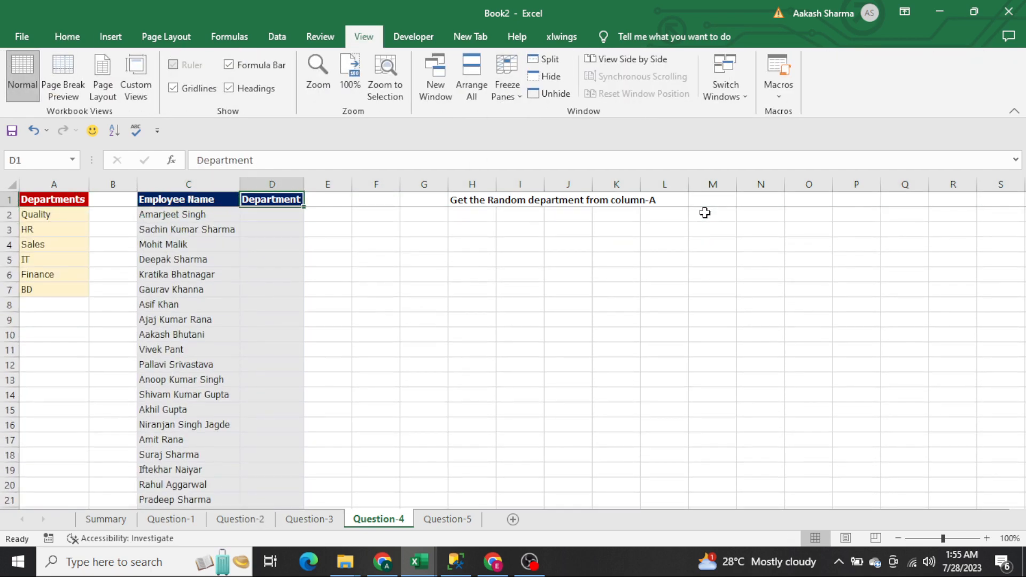
key("Down")
key("ctrl+Home")
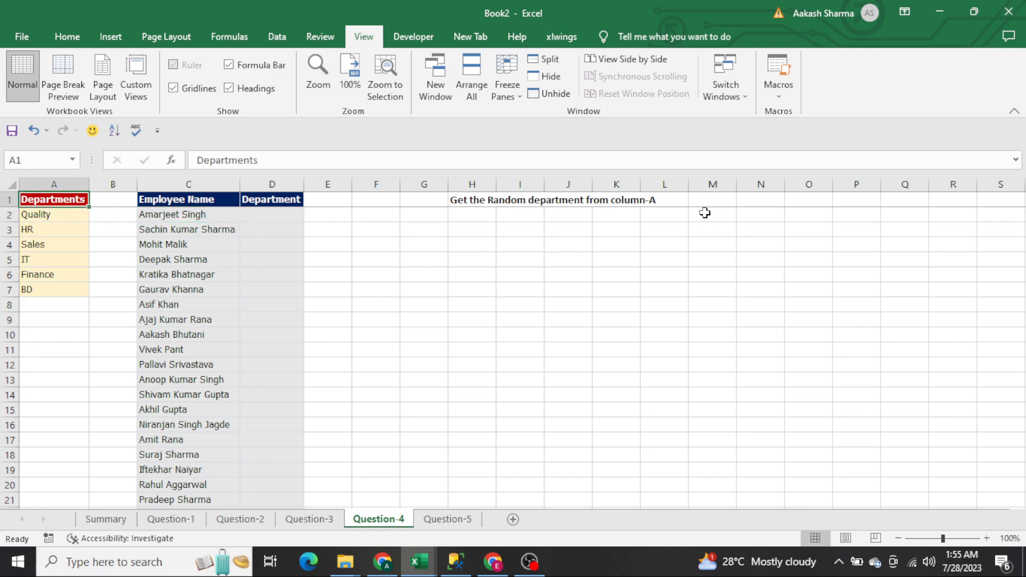
key("ctrl+shift+Down")
key("Down")
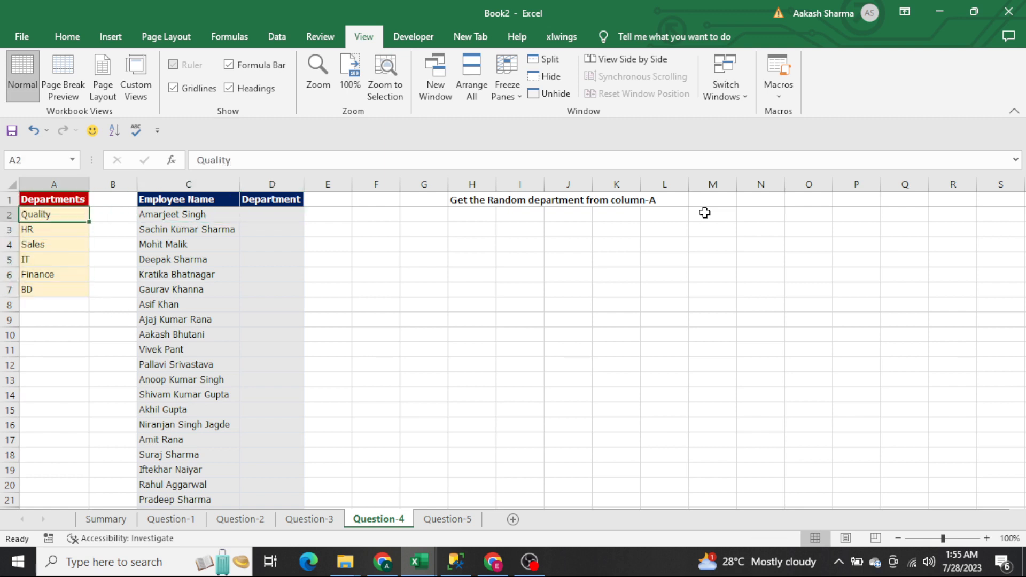
key("ctrl+shift+Down")
key("Up")
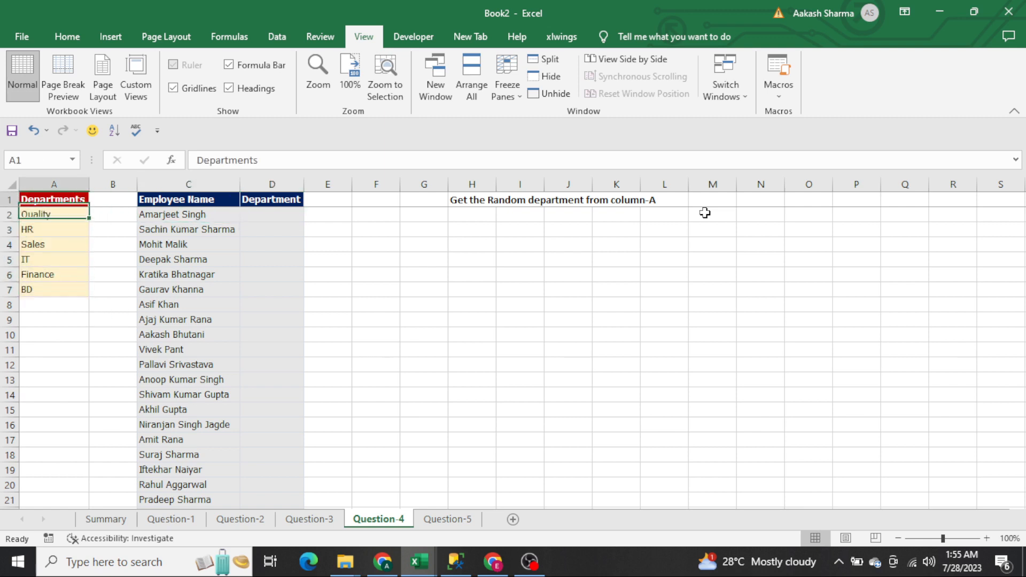
Start an INDEX formula in D2 with the absolute range $A$2:$A$7 as its array
key("Right")
key("Right")
key("Right")
key("Right")
key("Down")
key("Left")
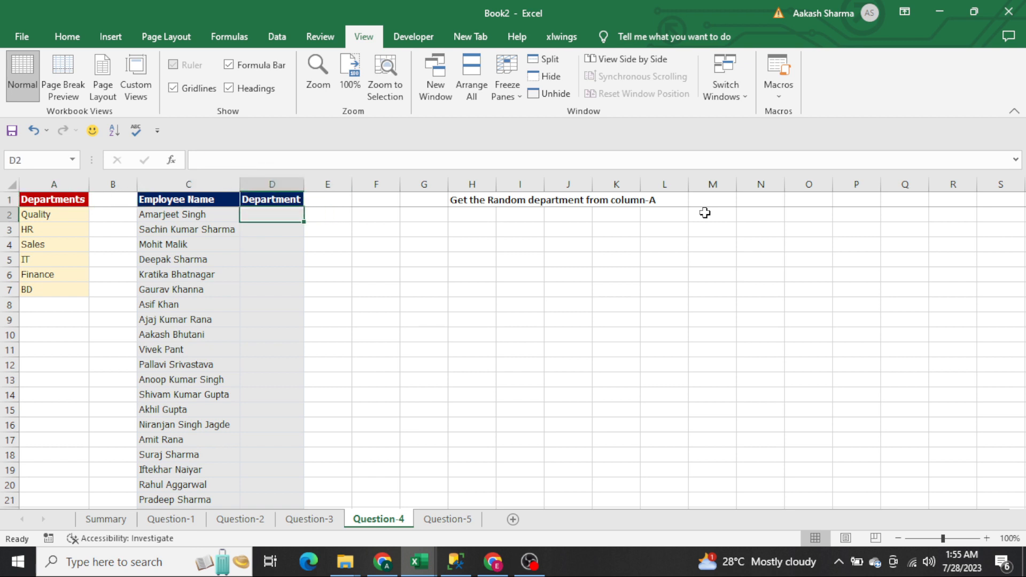
type("=ind")
key("Tab")
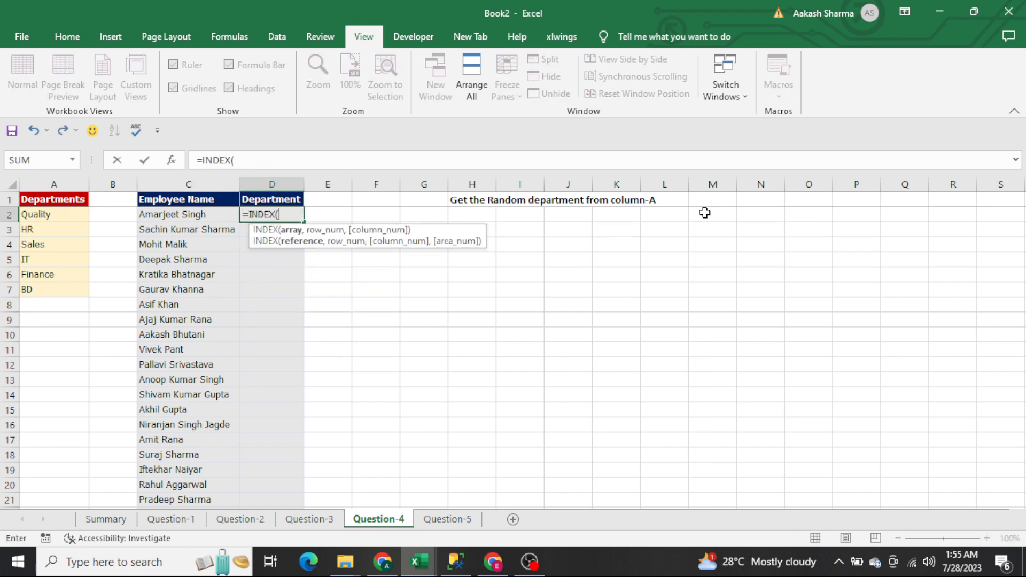
key("Left")
key("Left")
key("Left")
key("shift+Down")
key("shift+Down")
key("shift+Down")
key("shift+Down")
key("shift+Down")
key("F4")
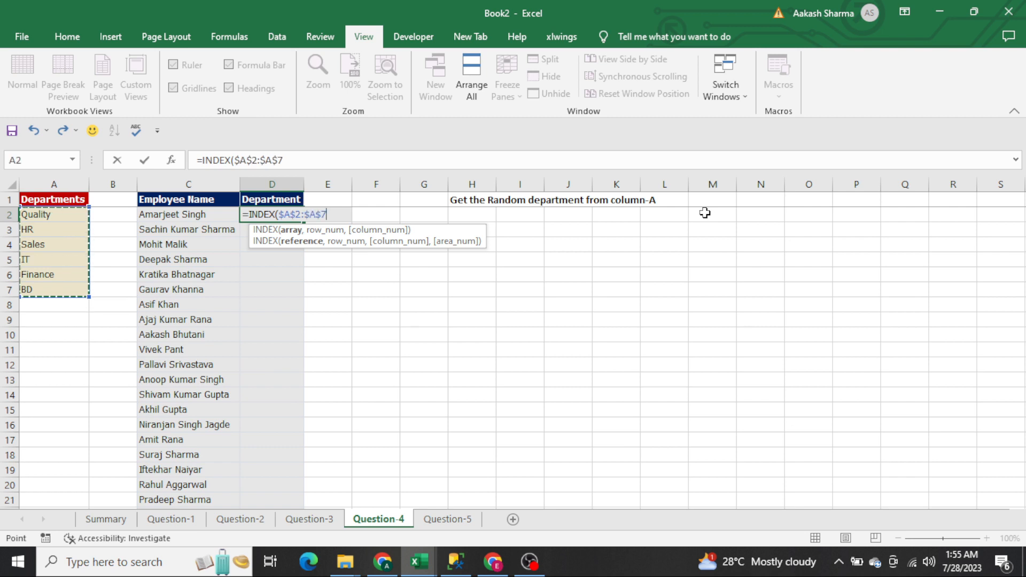
type(",")
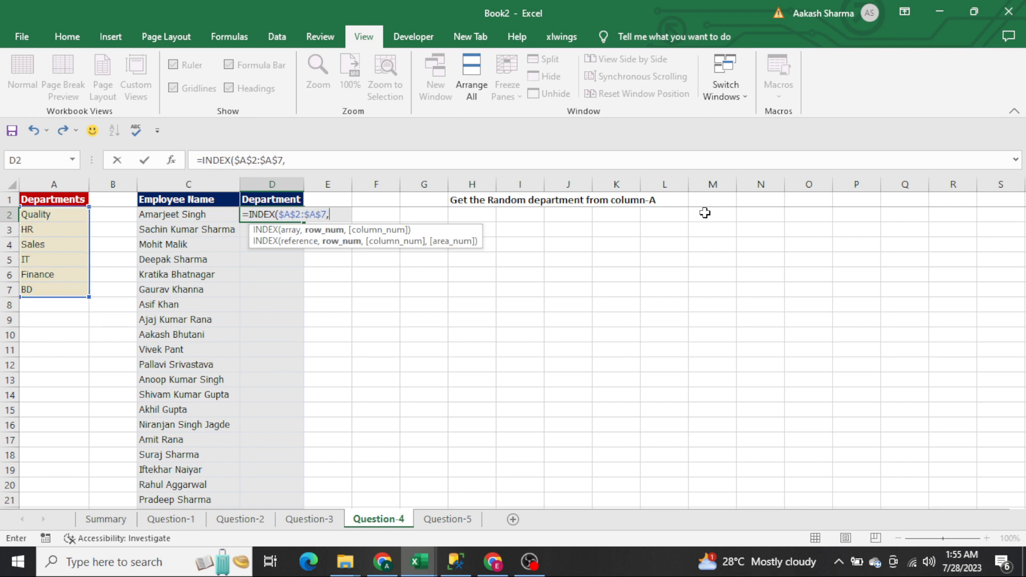
Complete D2's formula with a random row number: =INDEX($A$2:$A$7,RANDBETWEEN(1,6))
type("rand")
key("Down")
key("Tab")
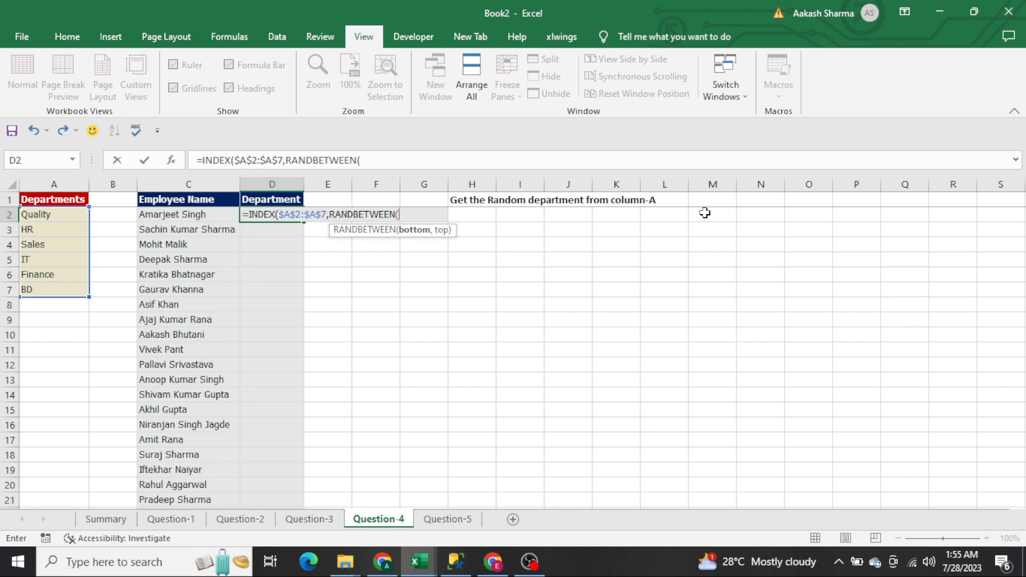
type("1,6)")
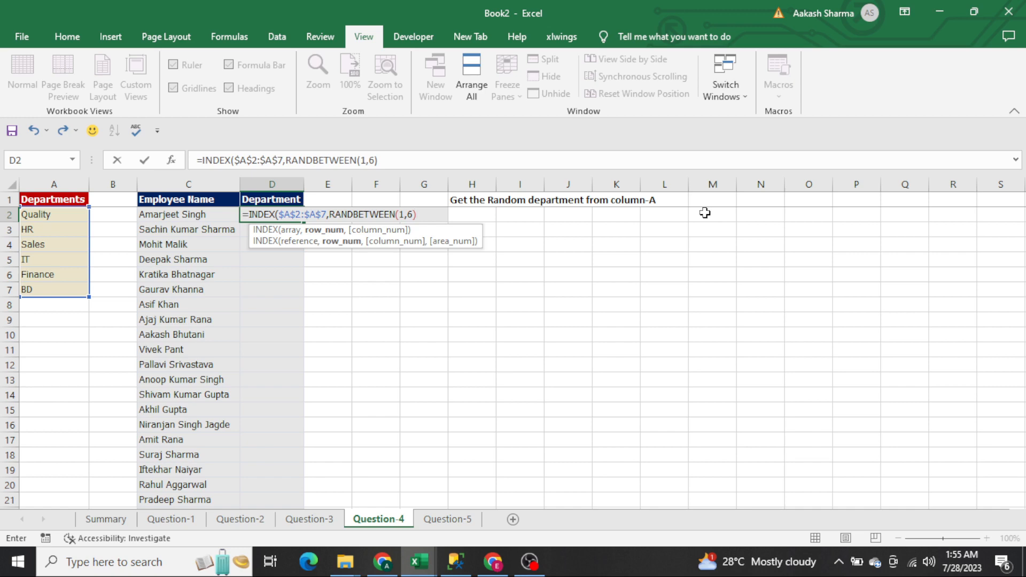
key("ctrl+shift+Return")
key("Return")
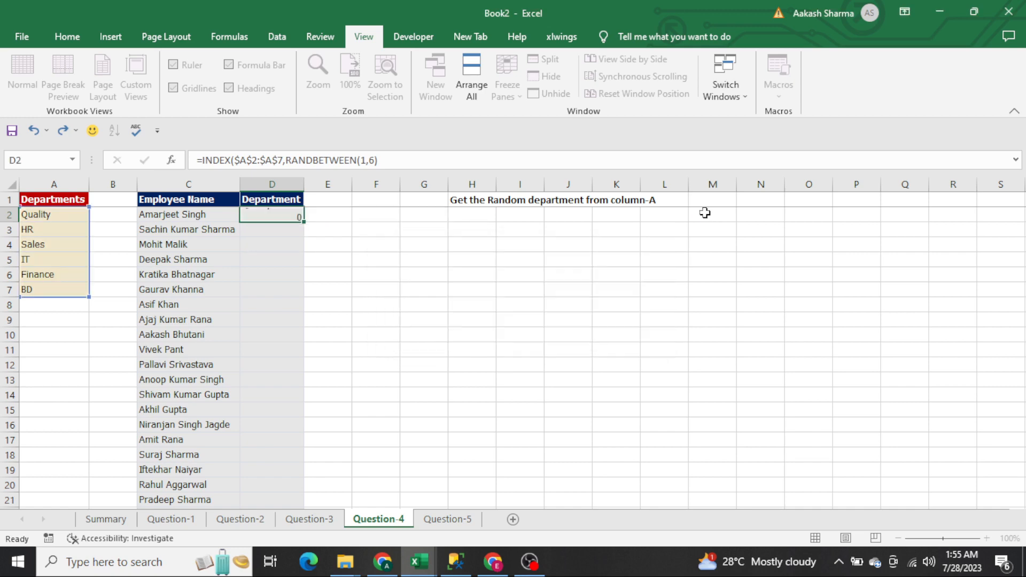
Fill D2's random department formula down to the last employee row
key("Left")
key("ctrl+Down")
key("Right")
key("ctrl+shift+Up")
key("ctrl+d")
key("ctrl+Up")
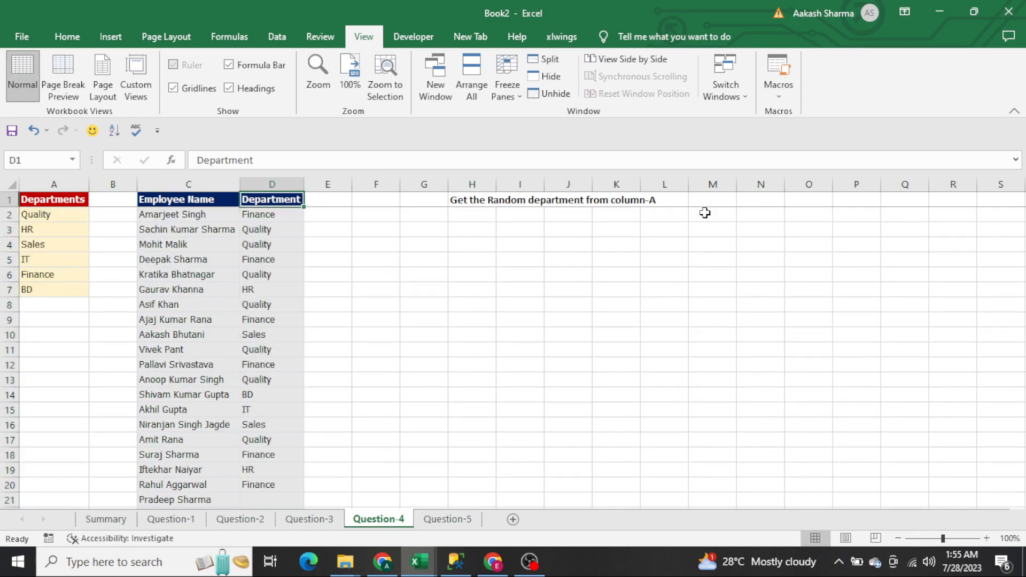
Place D2's formula in F3 as visible text: =INDEX($A$2:$A$7,RANDBETWEEN(1,6))
key("Down")
key("F2")
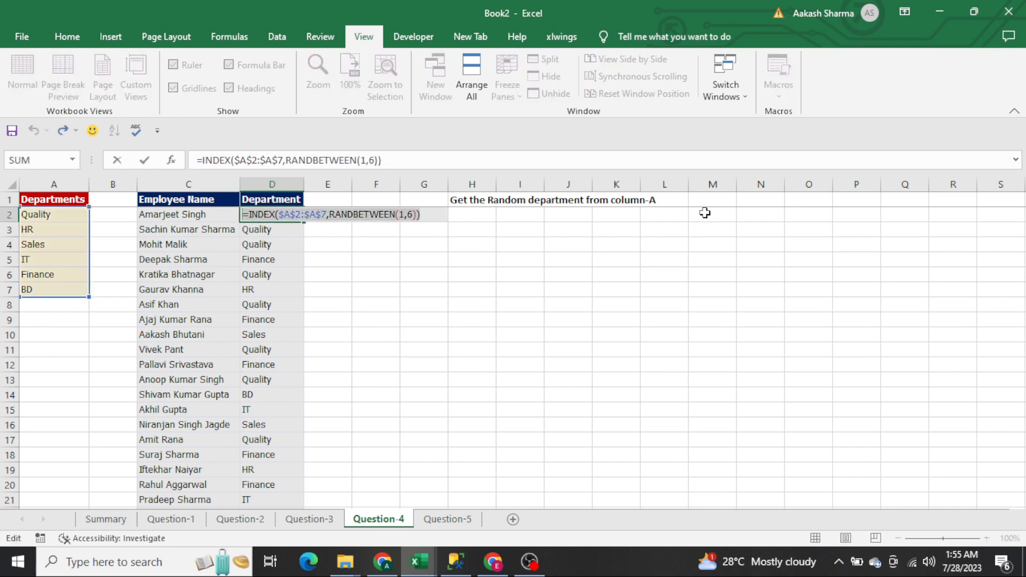
key("Return")
key("Right")
key("Right")
type("'")
type("=INDEX($A$2:$A$7,RANDBETWEEN(1,6))")
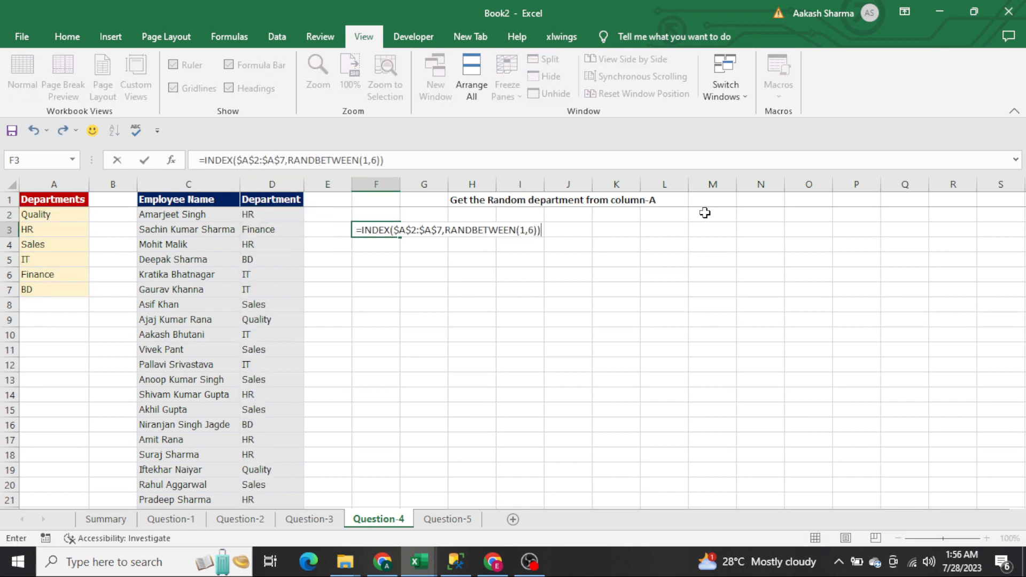
key("Return")
Recalculate the sheet repeatedly to reshuffle the random departments in column D
key("Up")
key("Left")
key("Left")
key("Right")
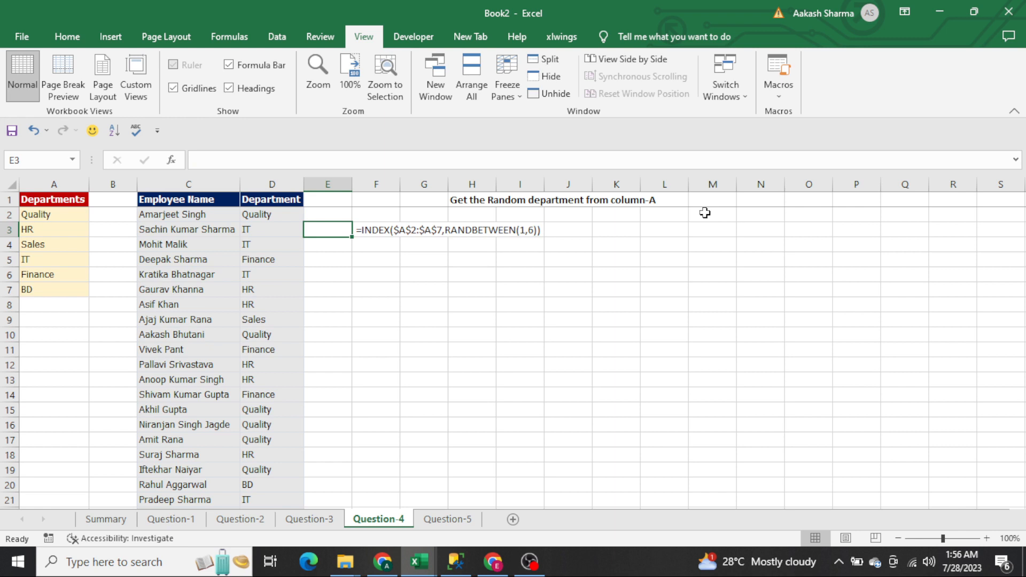
key("F9")
key("F9")
key("F9")
key("F9")
key("F9")
key("F9")
key("F9")
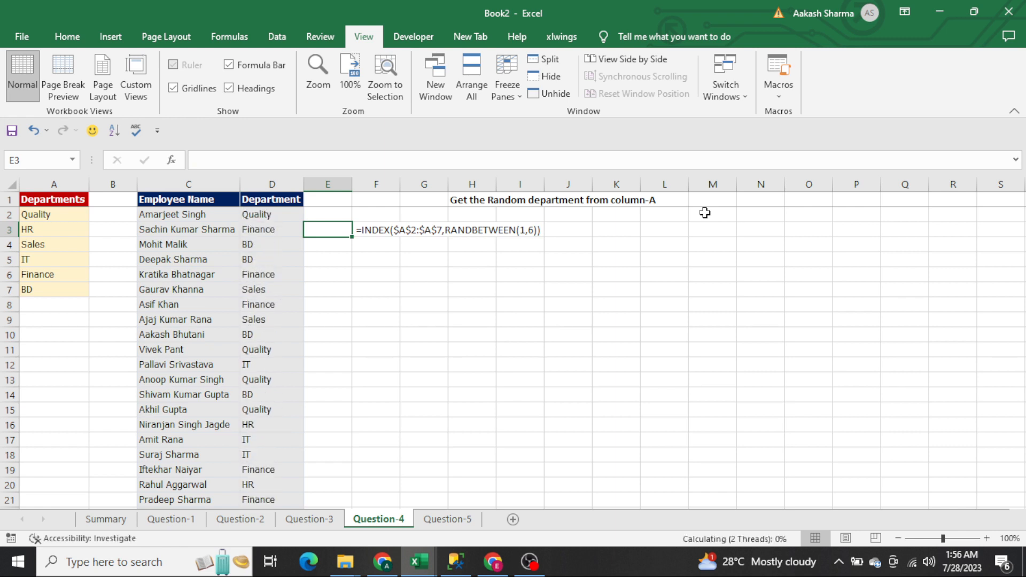
key("F9")
key("F9")
key("Up")
key("Up")
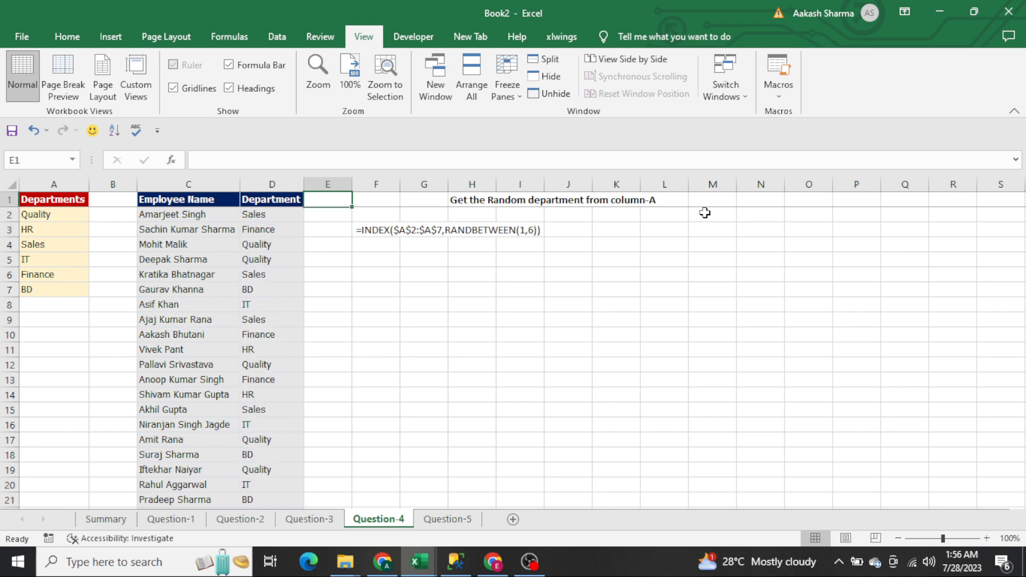
Switch to the Question-5 sheet and go to the DEPARTMENT header in A1
key("Left")
key("Left")
key("Left")
key("Left")
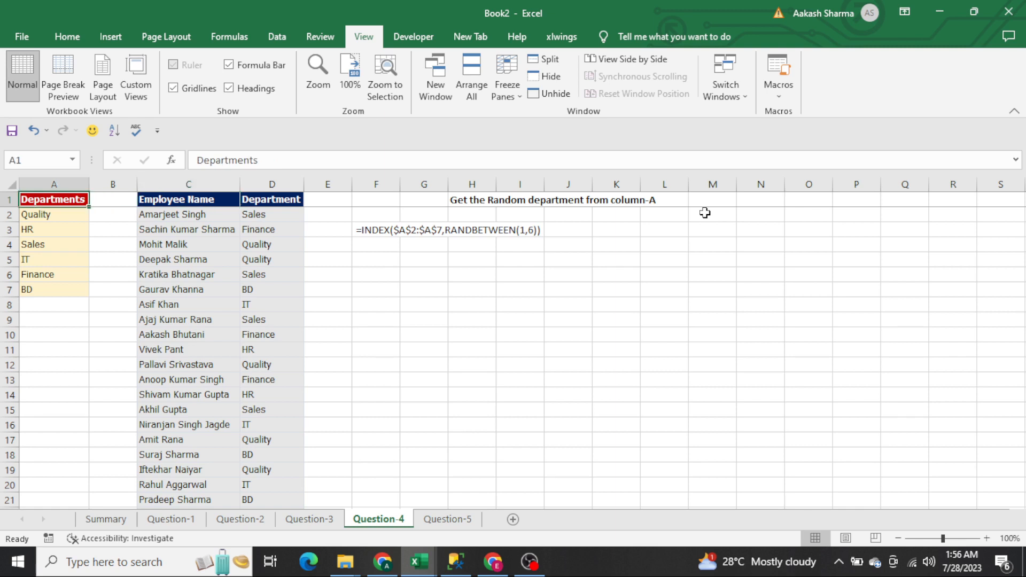
key("ctrl+Page_Down")
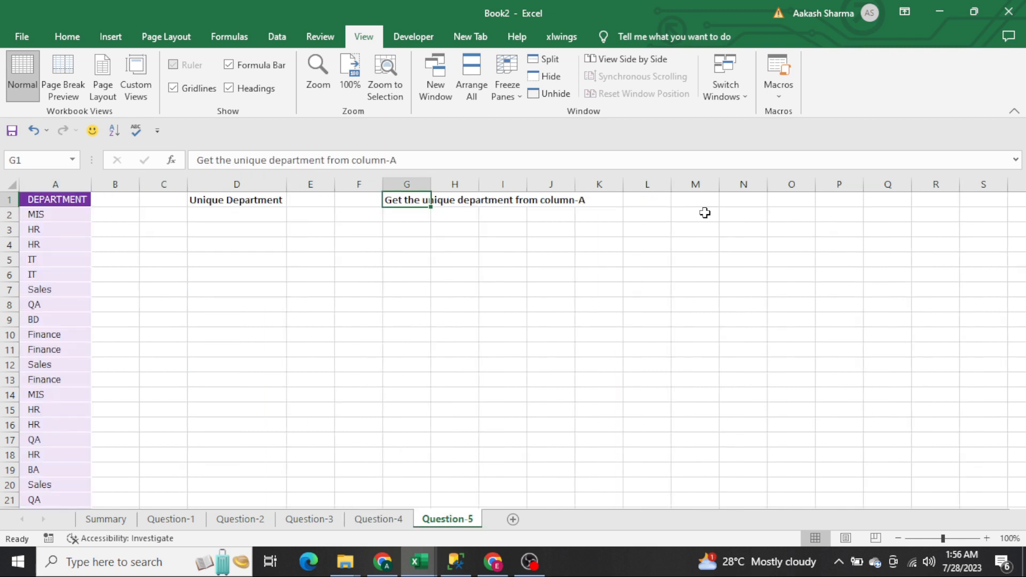
key("Left")
key("Left")
key("Left")
key("Down")
key("Down")
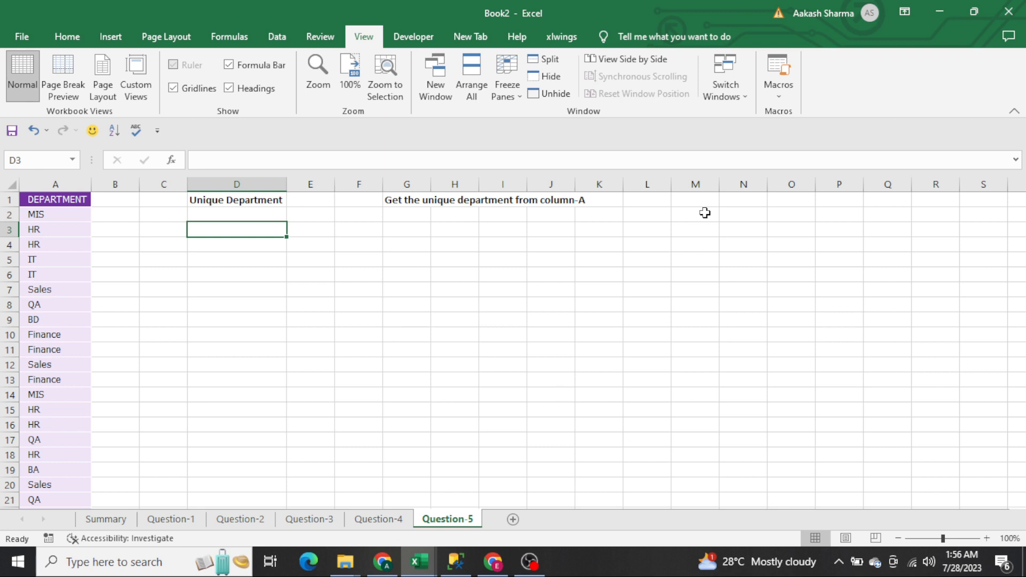
key("ctrl+Left")
key("ctrl+Up")
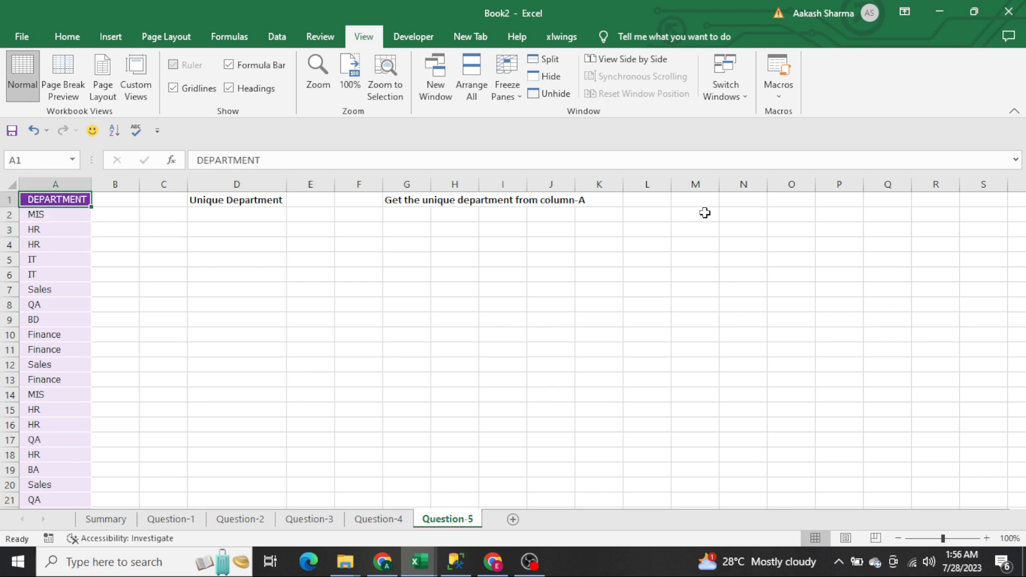
Freeze the header row of the Question-5 sheet above row 2
key("ctrl+shift+Down")
key("ctrl+shift+Up")
key("Down")
key("shift+space")
key("alt")
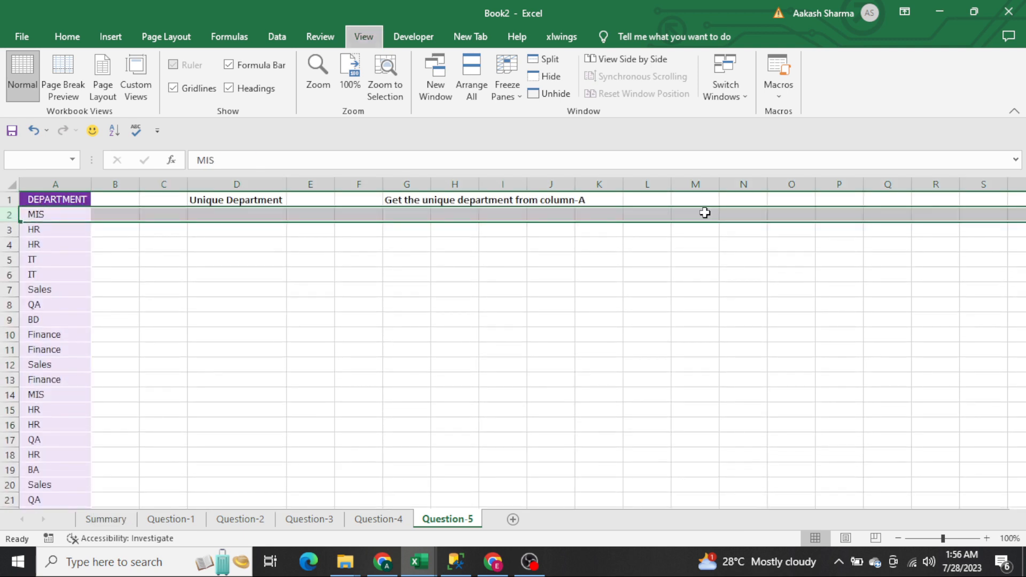
key("w")
key("f")
key("f")
key("Up")
key("ctrl+shift+Down")
key("ctrl+shift+Up")
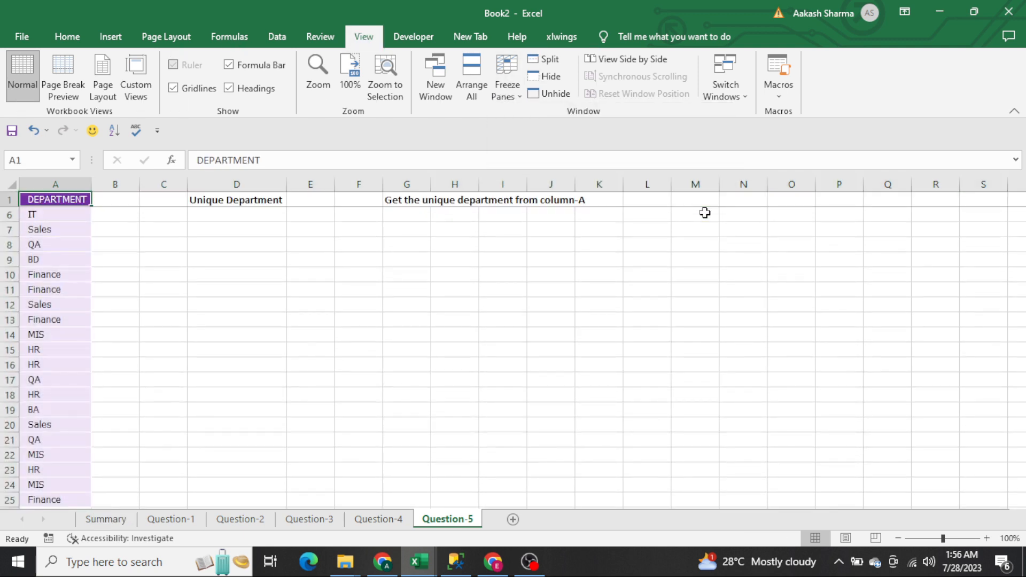
Start D2's formula with INDEX over the department list as an absolute range: =INDEX($A$2:$A$25
key("Down")
key("Right")
key("Right")
key("Right")
key("Up")
key("Down")
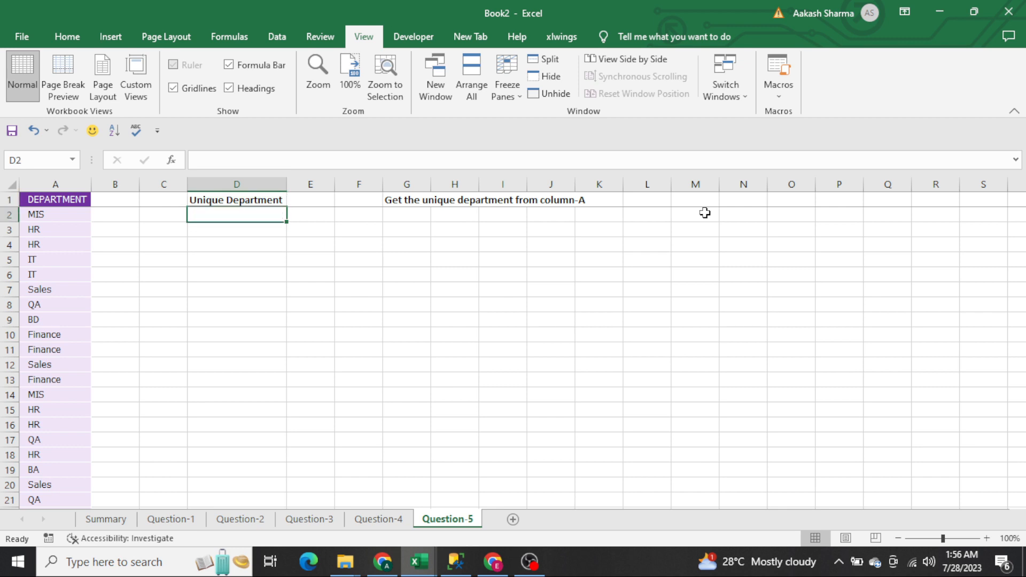
type("=")
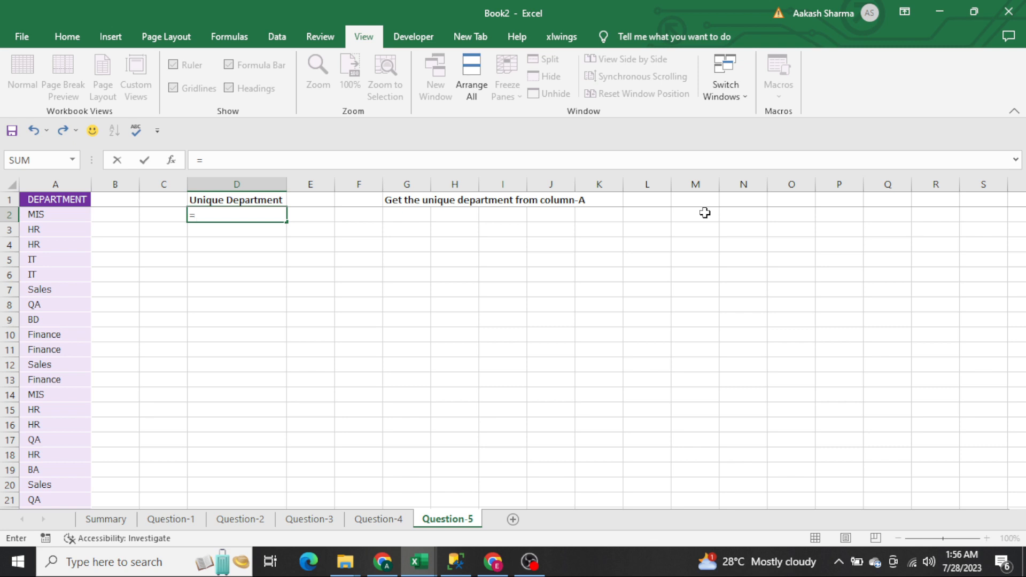
type("IND")
key("Tab")
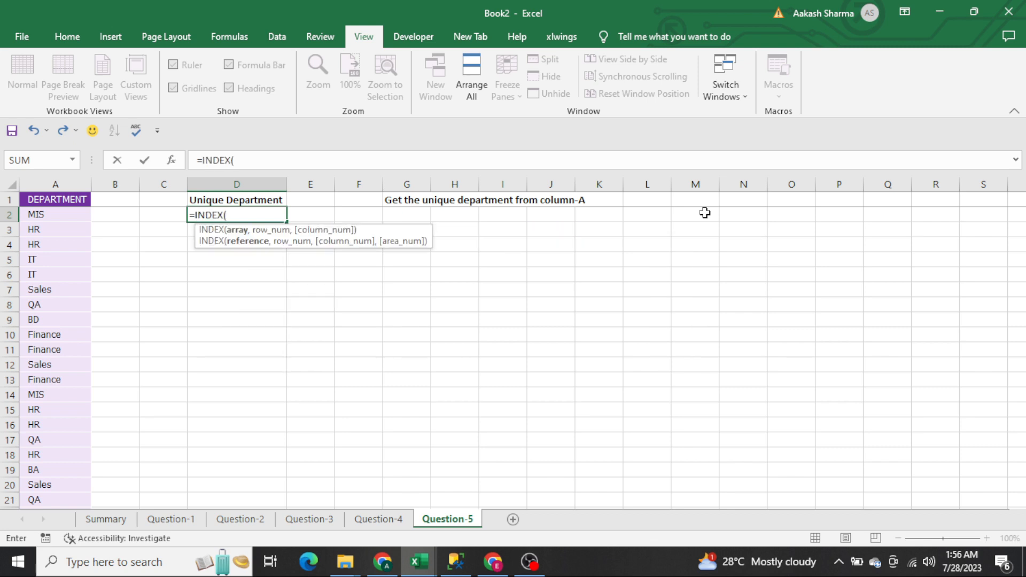
key("Left")
key("Left")
key("Left")
key("Up")
key("Down")
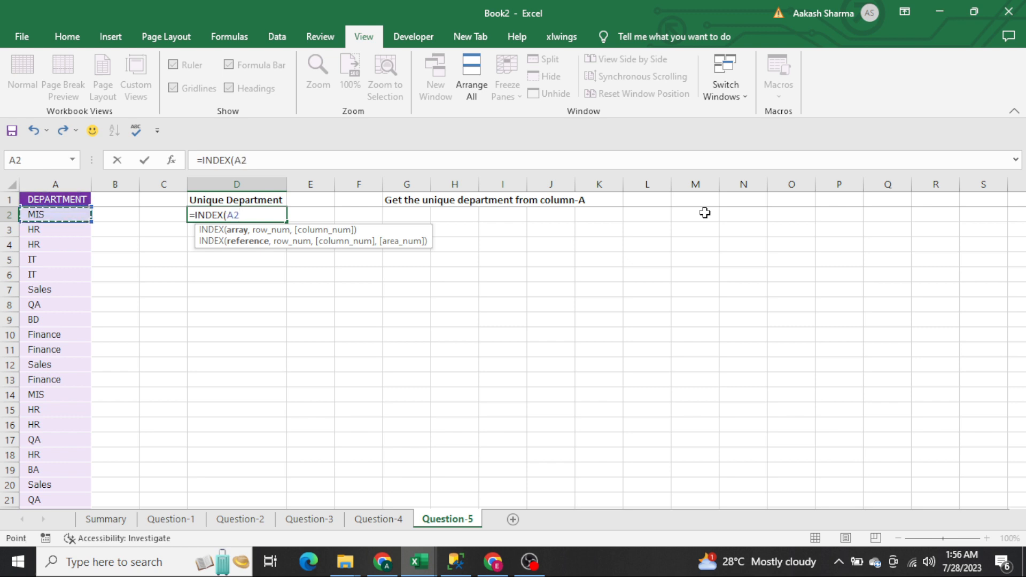
key("ctrl+shift+Down")
key("F4")
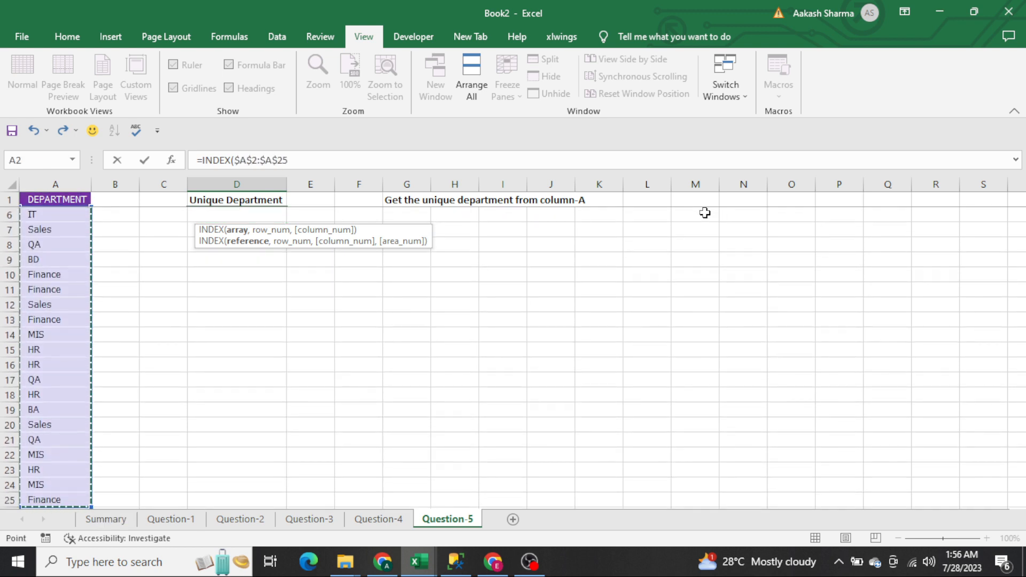
Add a MATCH for 0 as D2's row number, with COUNTIF over the range D1:D1 as its lookup array
type(",m")
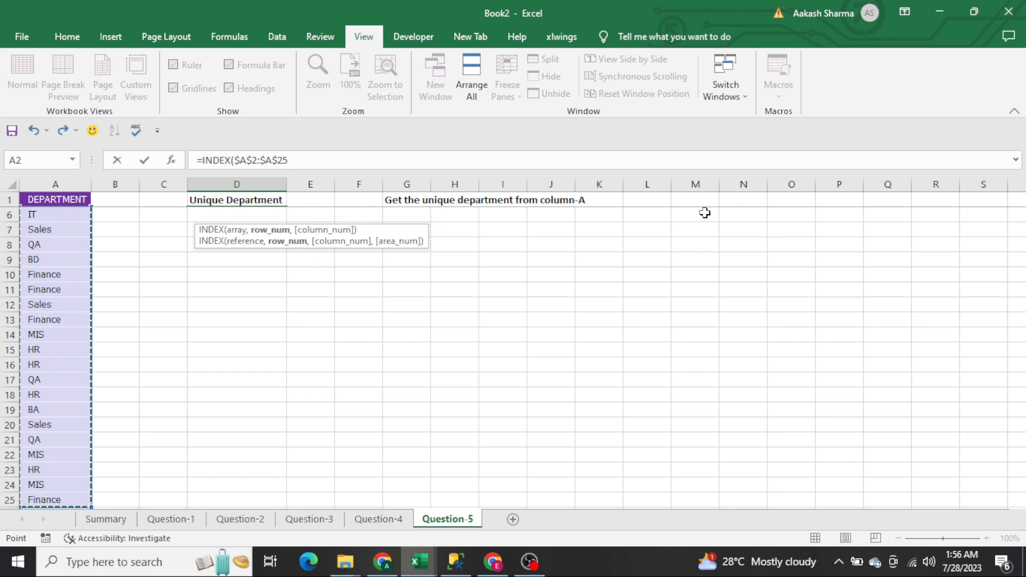
type("a")
key("Tab")
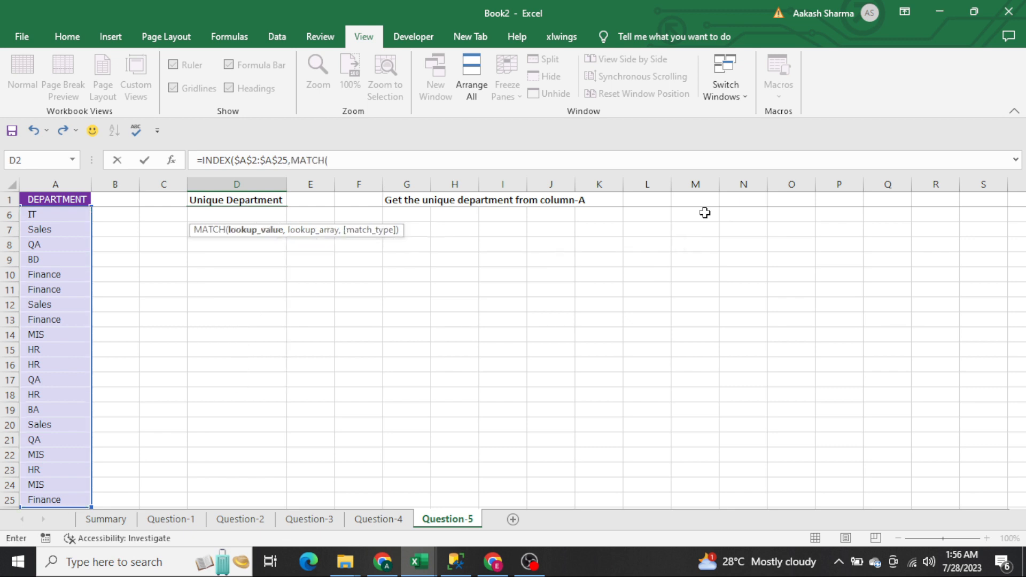
type("0")
type(",")
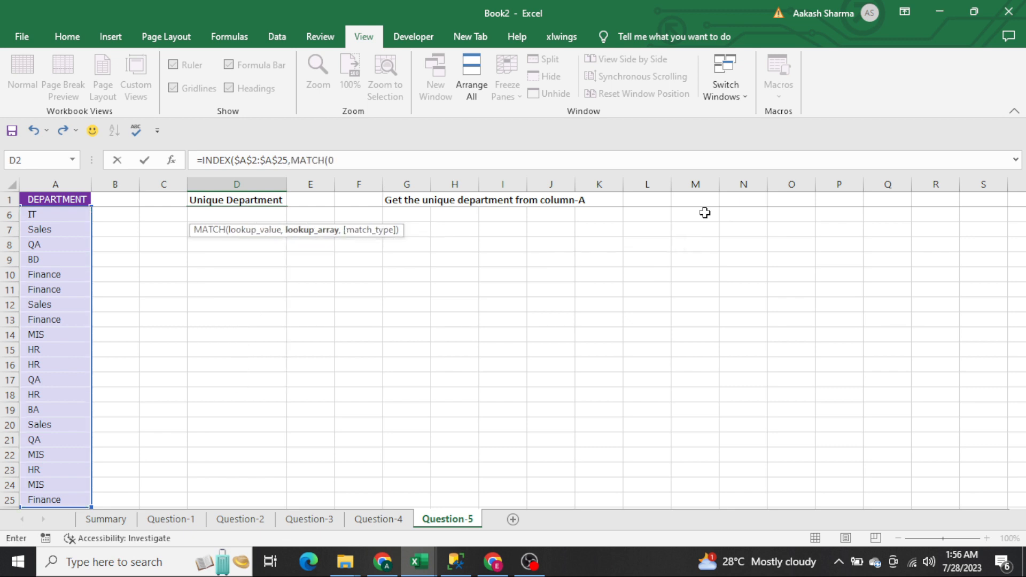
type("counti")
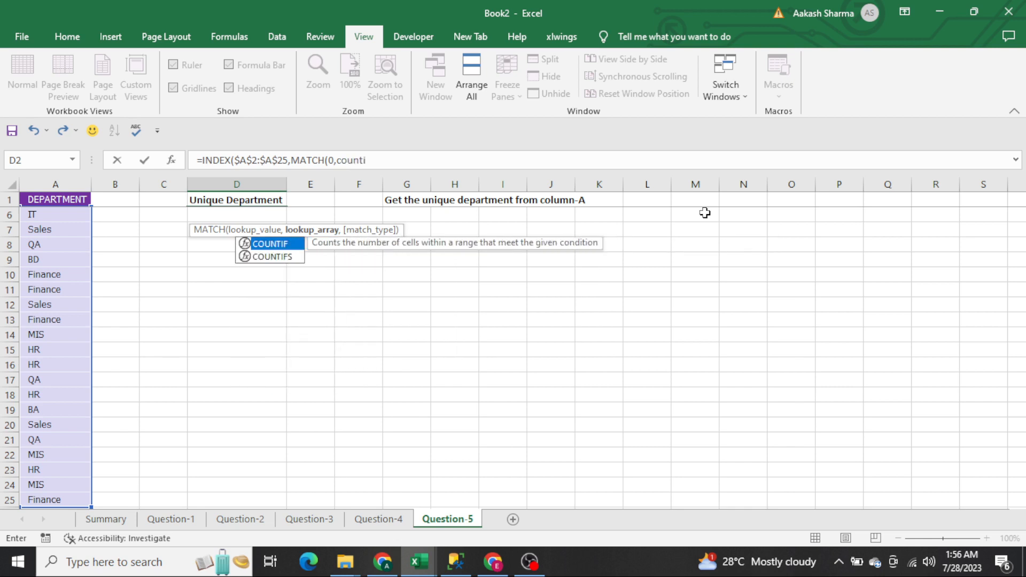
key("Tab")
key("Up")
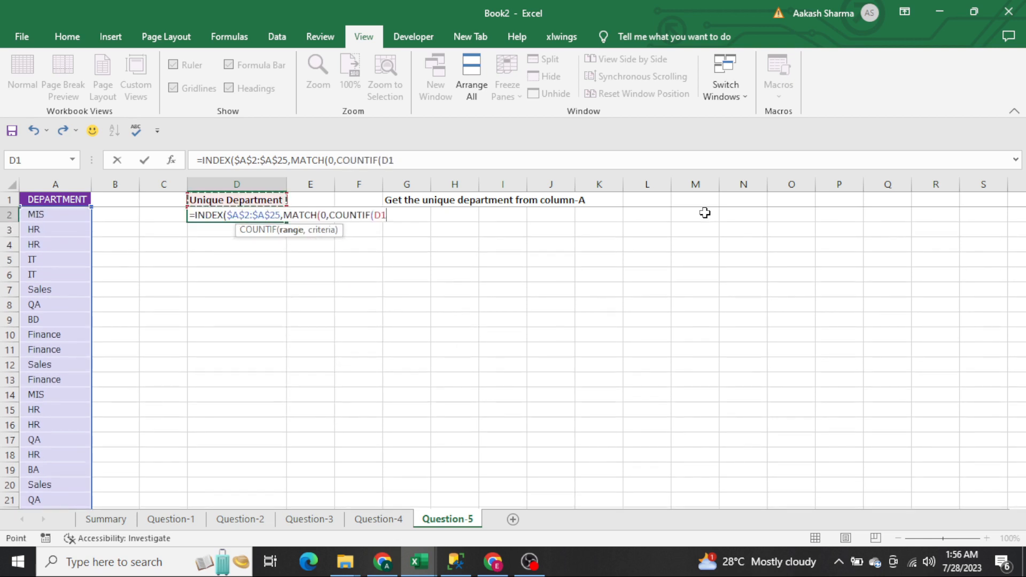
key("F8")
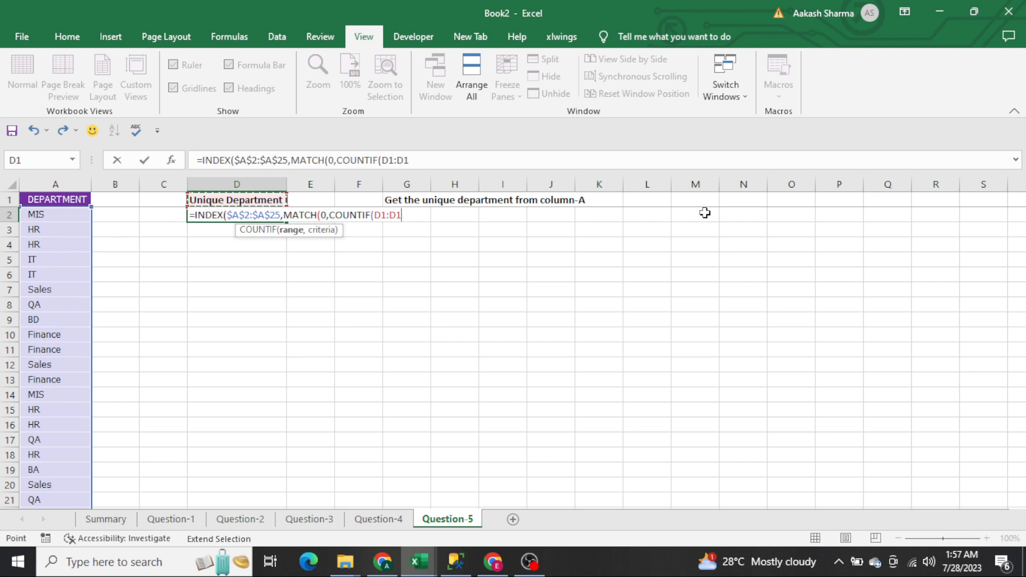
type(",")
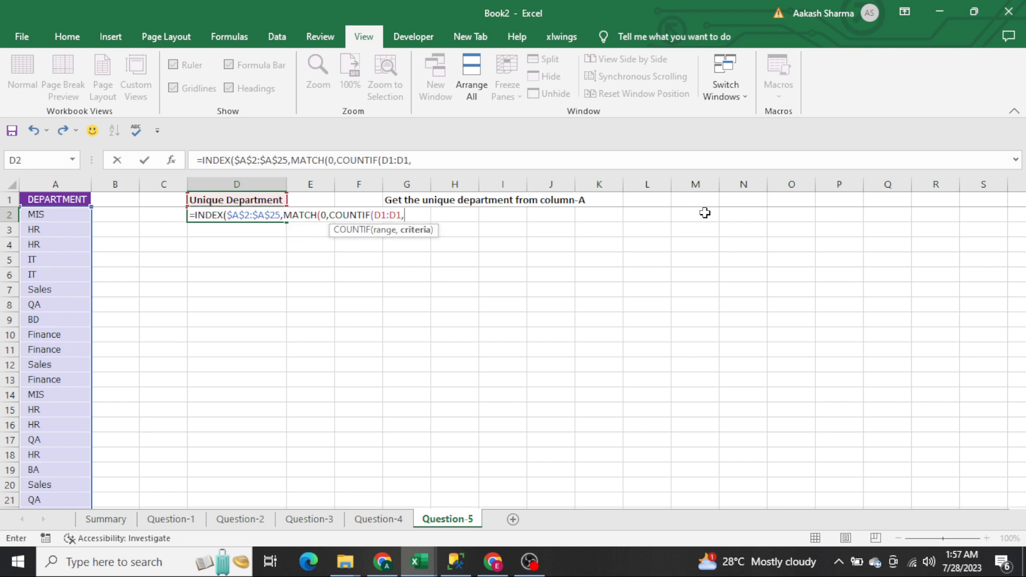
Set the COUNTIF criteria to $A$2:$A$25 and close MATCH with exact match type 0
key("Left")
key("Left")
key("Left")
key("Up")
key("Down")
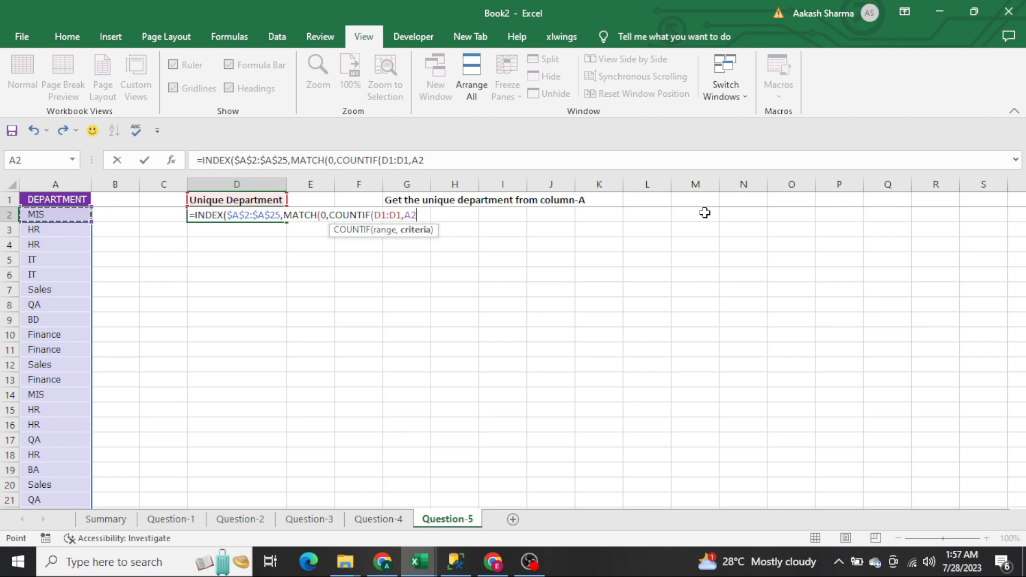
key("ctrl+shift+Down")
key("F4")
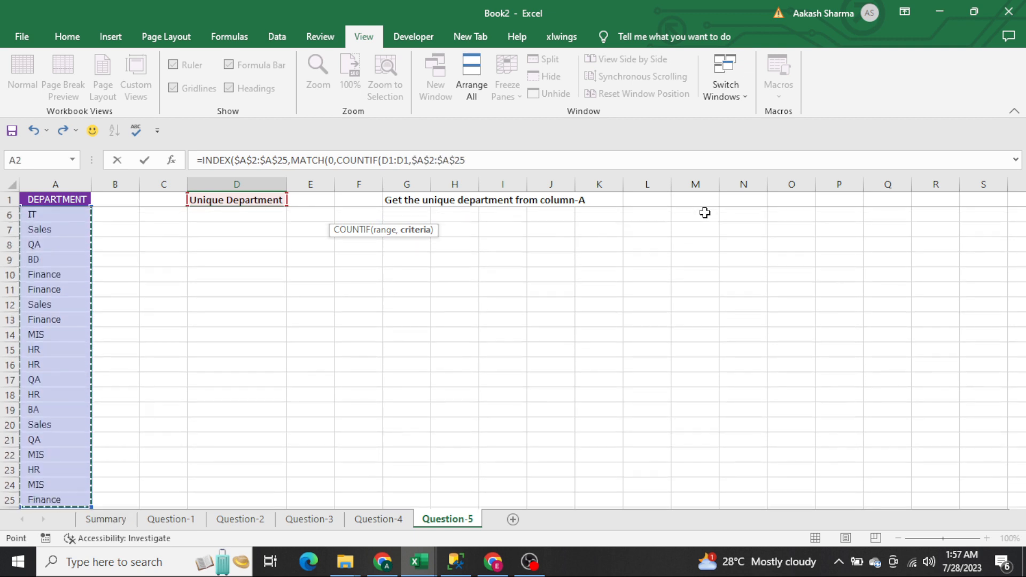
type("),0)")
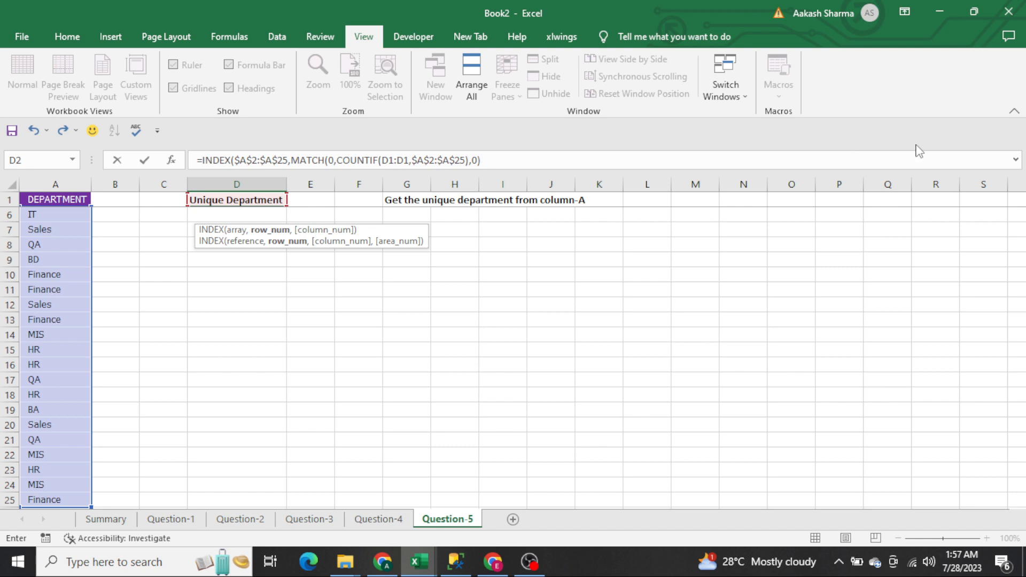
Change the COUNTIF range to D1:$D$1 and enter D2 as an array formula
left_click(405, 159)
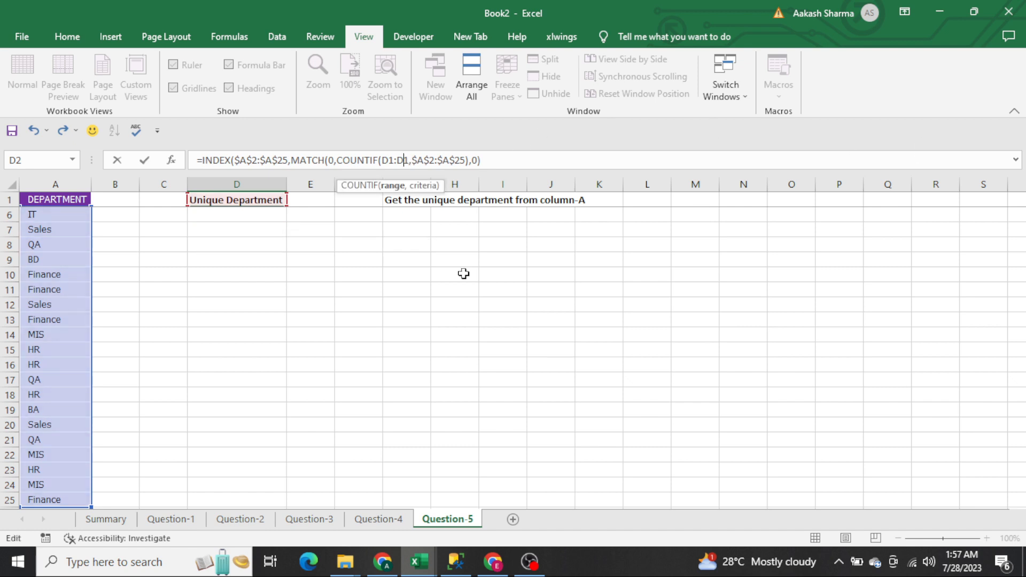
key("F4")
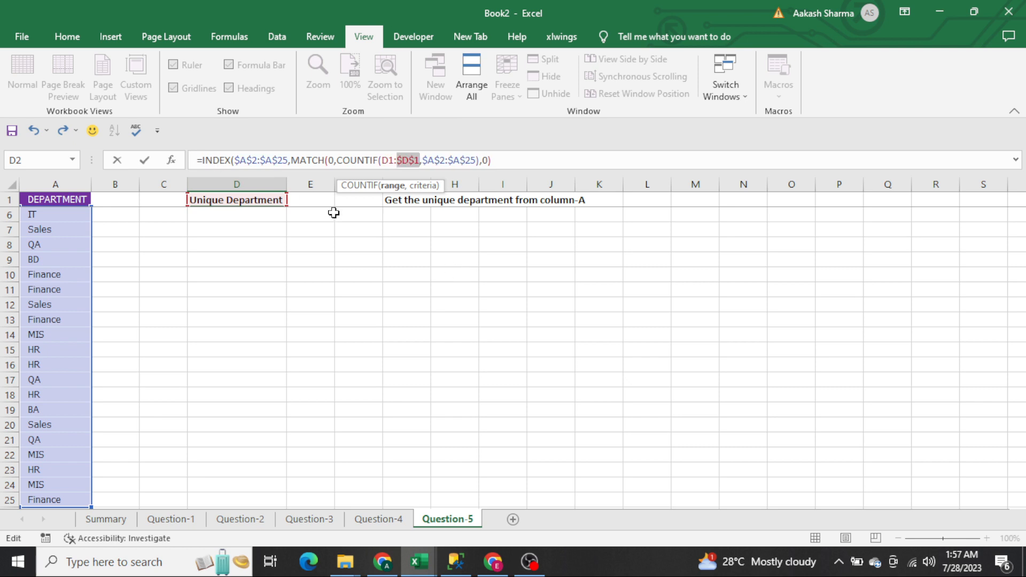
key("ctrl+shift+Return")
key("Return")
key("Down")
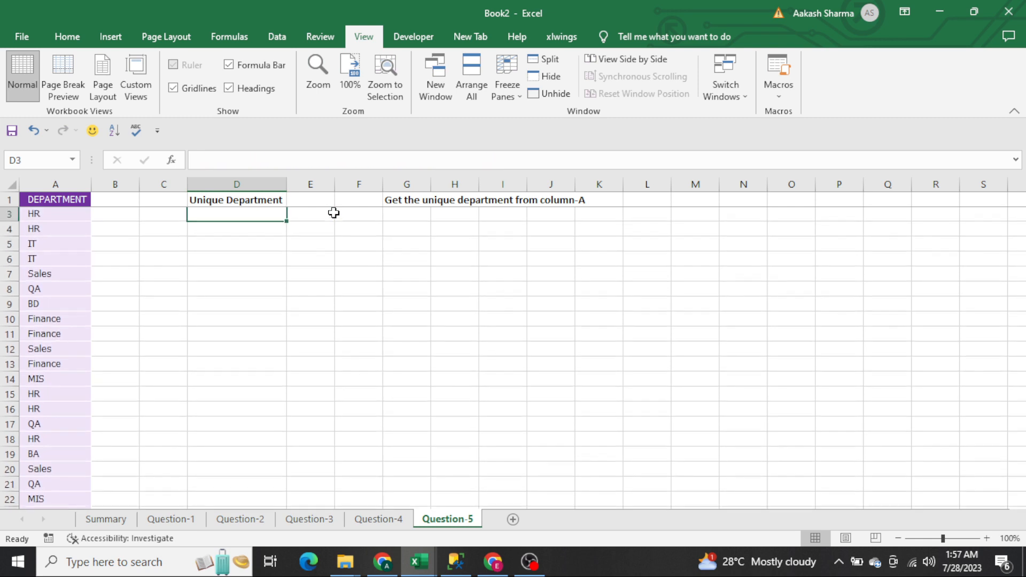
Copy D2's unique department formula into D3:D9
key("Up")
key("Down")
key("Up")
key("ctrl+c")
key("Down")
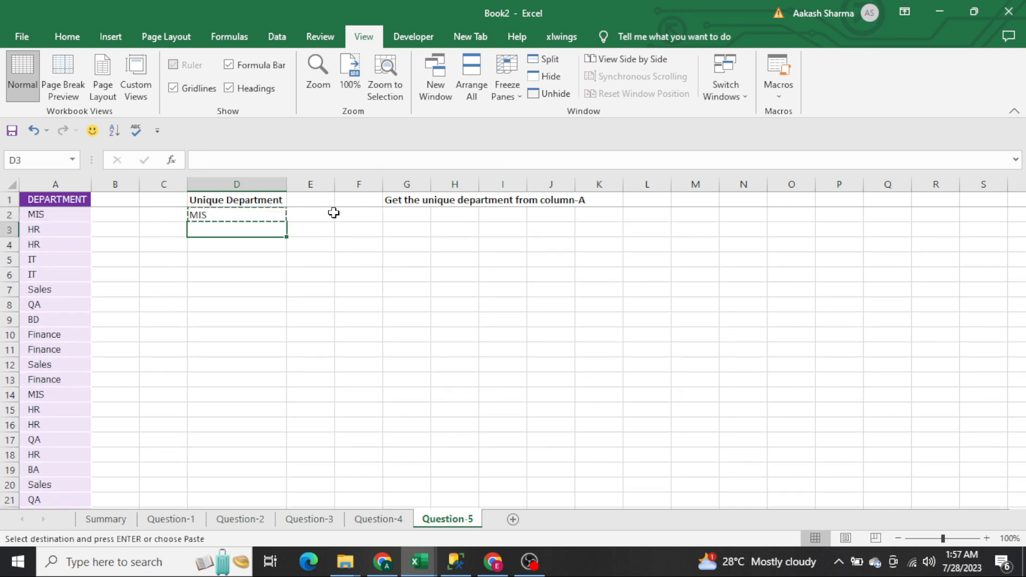
key("shift+Down")
key("shift+Down")
key("shift+Down")
key("shift+Down")
key("shift+Down")
key("shift+Down")
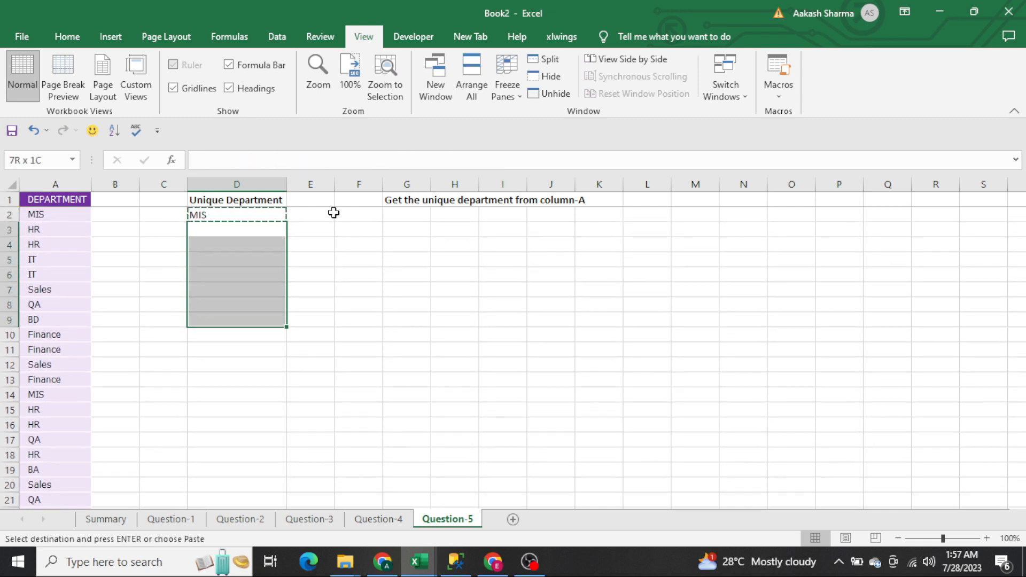
key("Return")
key("ctrl+Down")
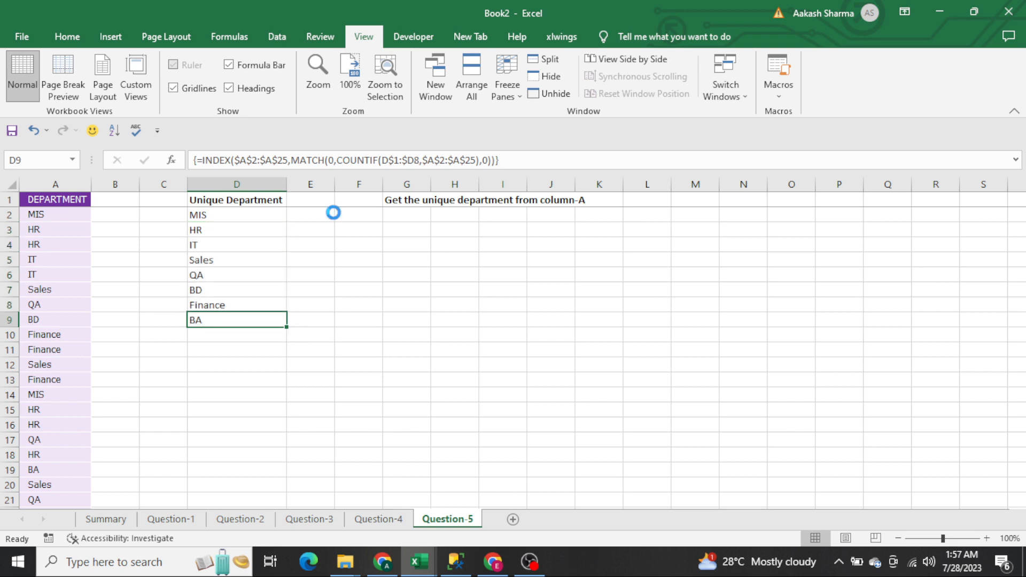
Copy the formula from D9 into D10:D18
key("ctrl+c")
key("Down")
key("shift+Down")
key("shift+Down")
key("shift+Down")
key("shift+Down")
key("shift+Down")
key("shift+Down")
key("shift+Down")
key("shift+Down")
key("ctrl+v")
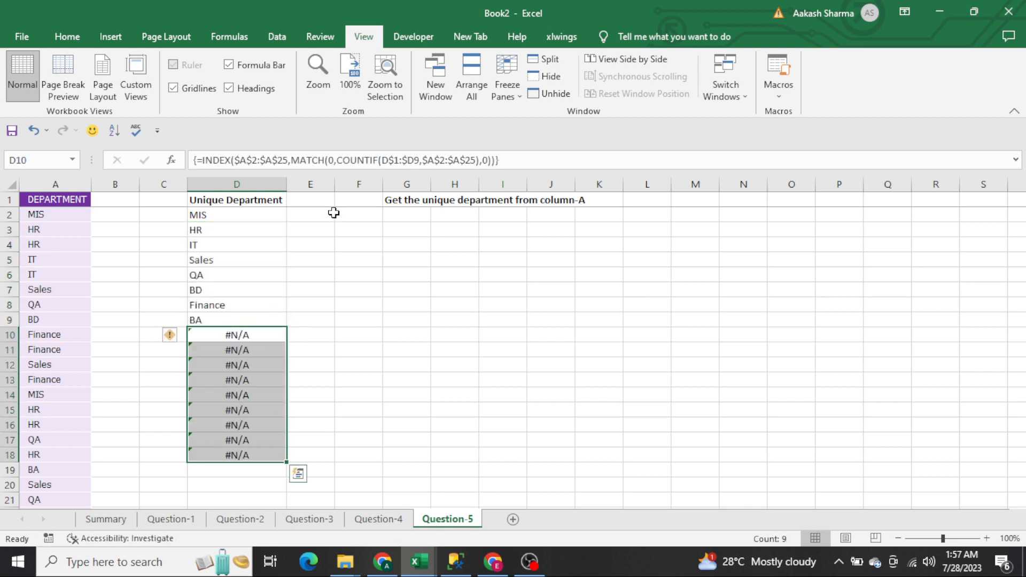
Wrap D2's formula in IFERROR with an empty string "" as the error value, entered as an array formula
key("ctrl+Up")
key("Down")
key("shift+Down")
key("shift+Down")
key("shift+Down")
key("shift+Down")
key("shift+Down")
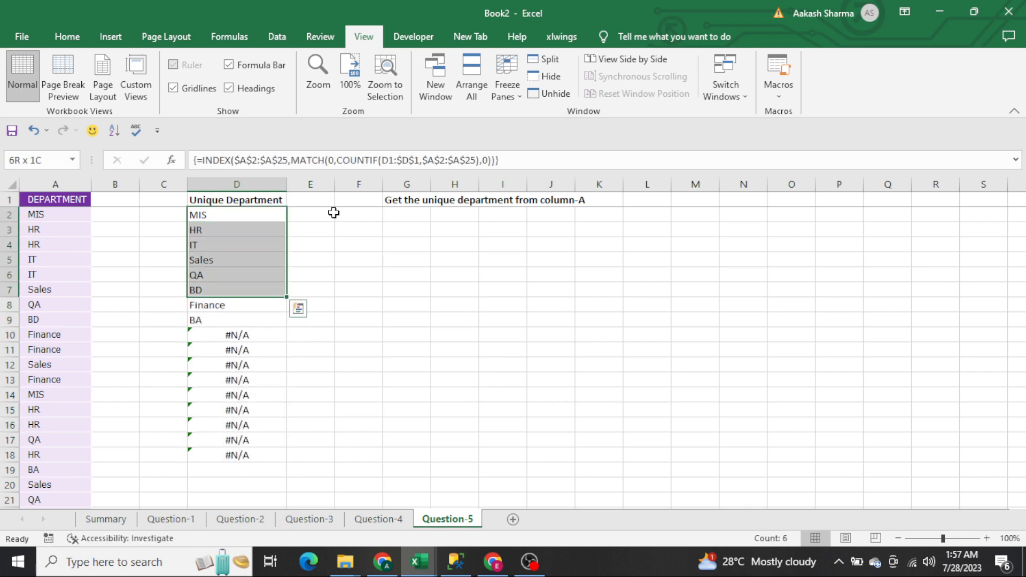
key("Left")
key("Right")
key("F2")
key("Home")
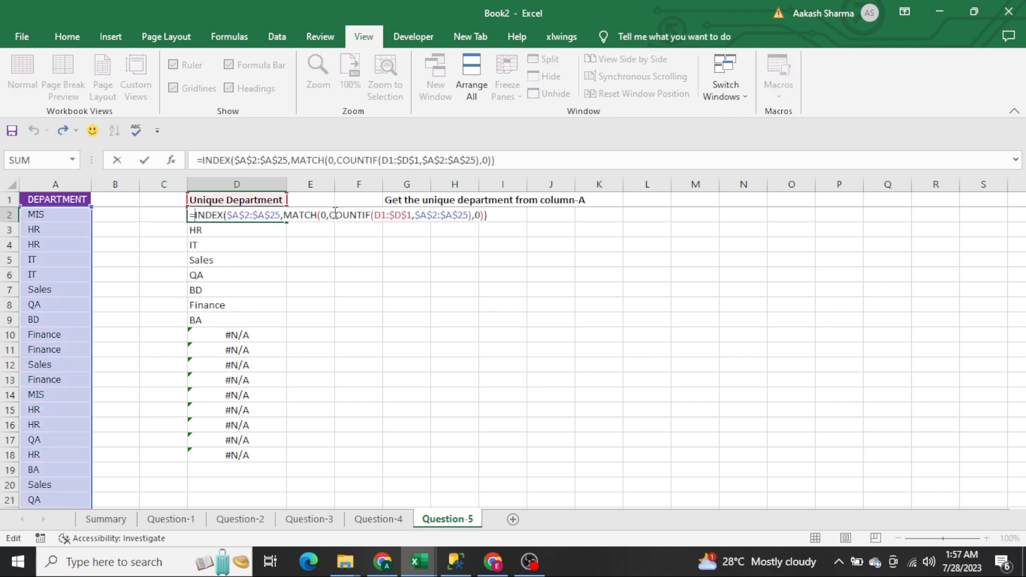
type("if")
key("Down")
key("Tab")
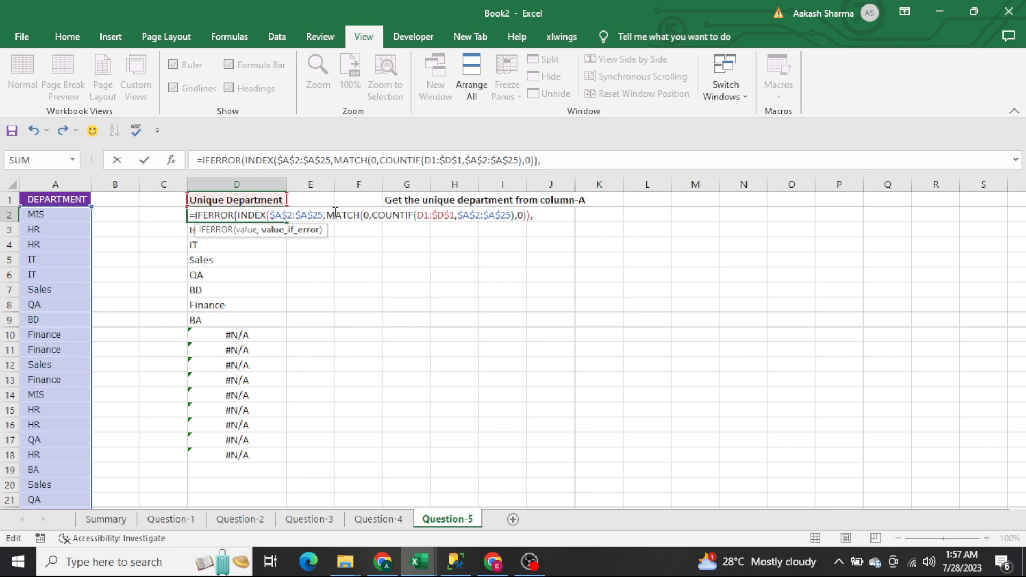
type("\"\")")
key("ctrl+shift+Return")
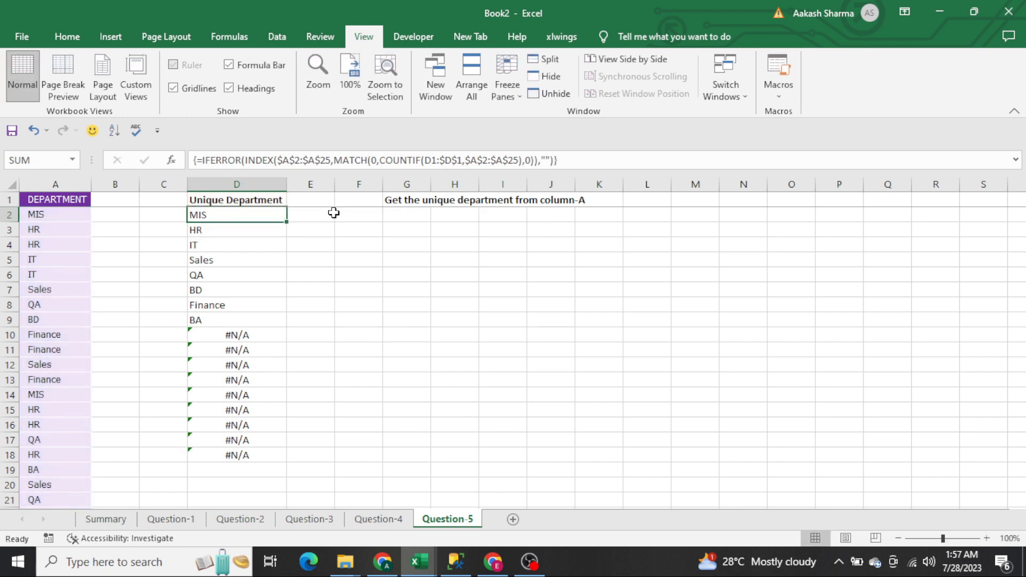
Copy D2's IFERROR formula over D3:D18
key("ctrl+c")
key("Down")
key("ctrl+shift+Down")
key("Return")
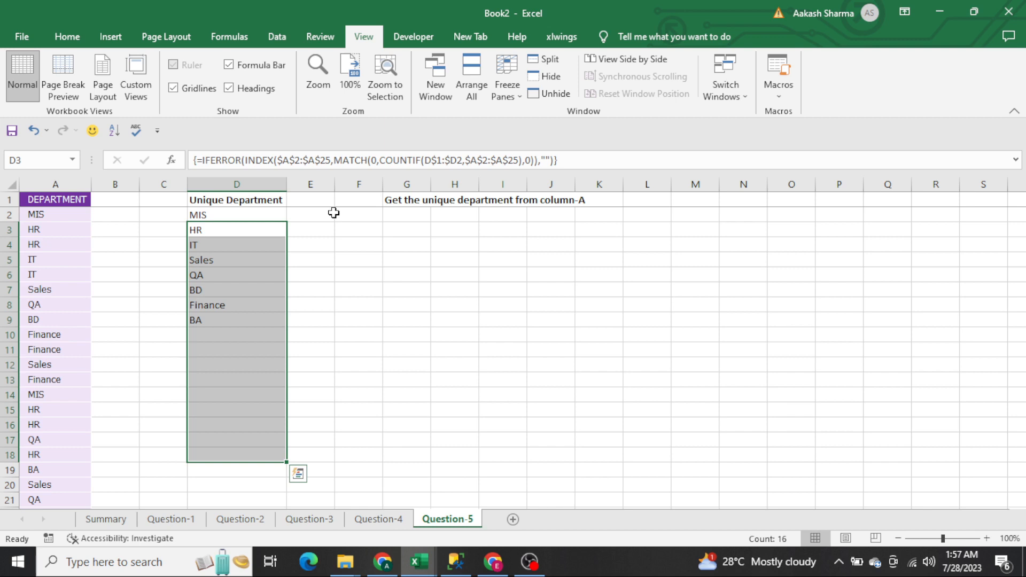
Select D2:D9 to review the extracted unique departments
key("Up")
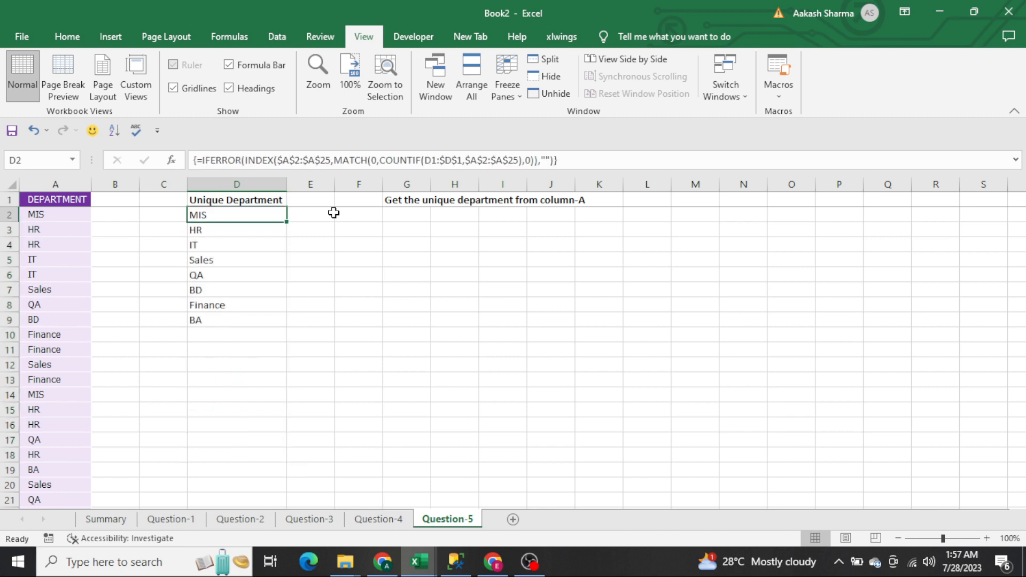
key("shift+Down")
key("shift+Down")
key("shift+Down")
key("shift+Down")
key("shift+Down")
key("shift+Down")
key("shift+Down")
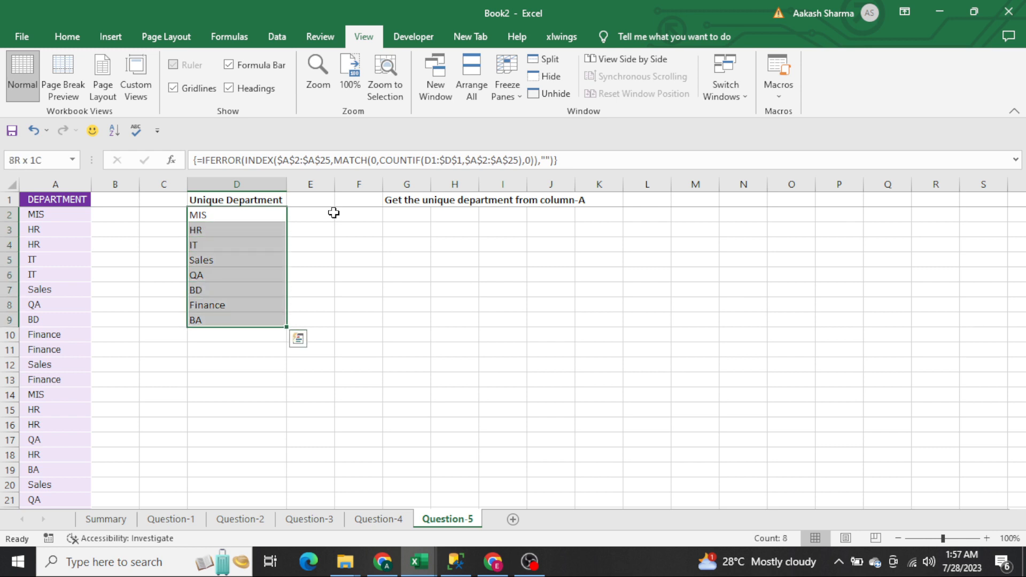
Copy the full DEPARTMENT list with its header from column A into column M, starting at M1
key("ctrl+Left")
key("ctrl+Up")
key("ctrl+shift+Down")
key("ctrl+c")
key("ctrl+Up")
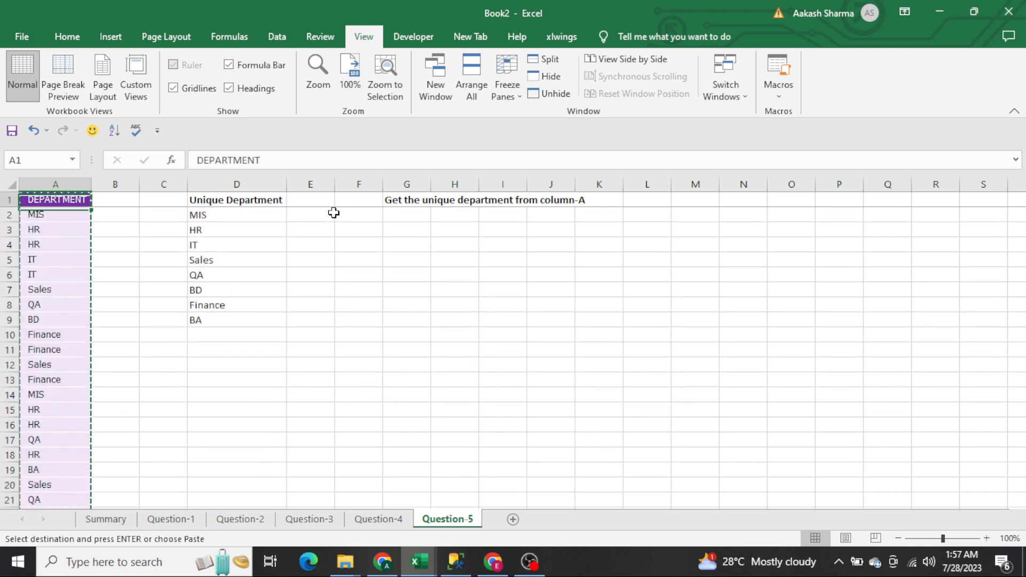
key("ctrl+Right")
key("Right")
key("Right")
key("Right")
key("Right")
key("Right")
key("Right")
key("Right")
key("Right")
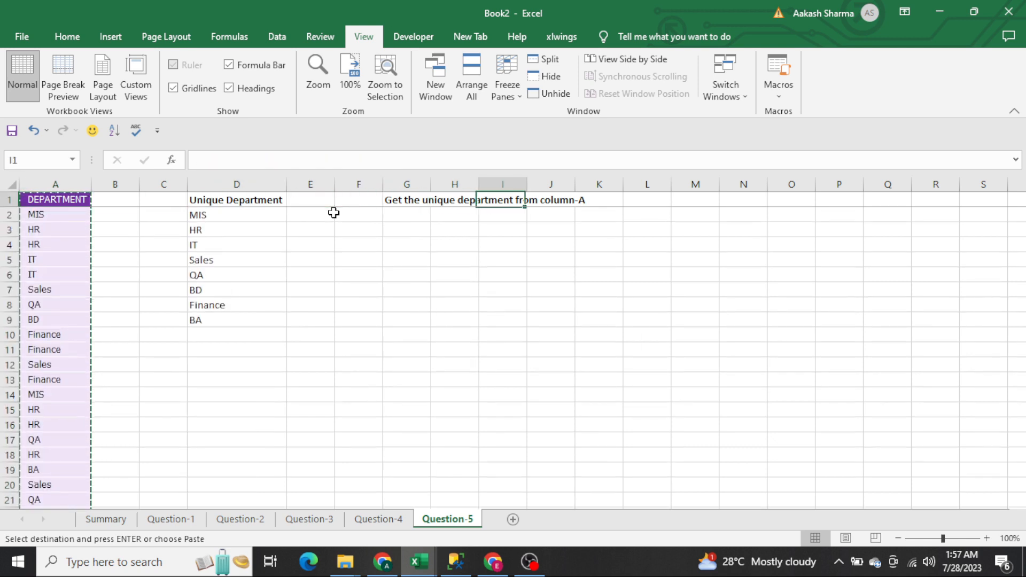
key("Right")
key("ctrl+v")
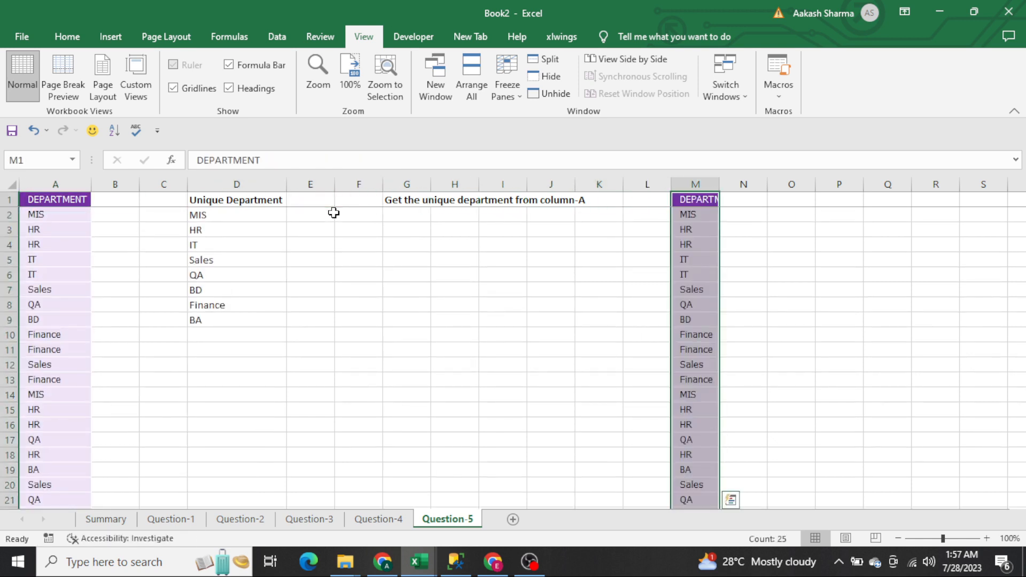
Remove duplicates from the copied DEPARTMENT list in column M, treating the first row as a header
key("Return")
key("alt+a")
key("m")
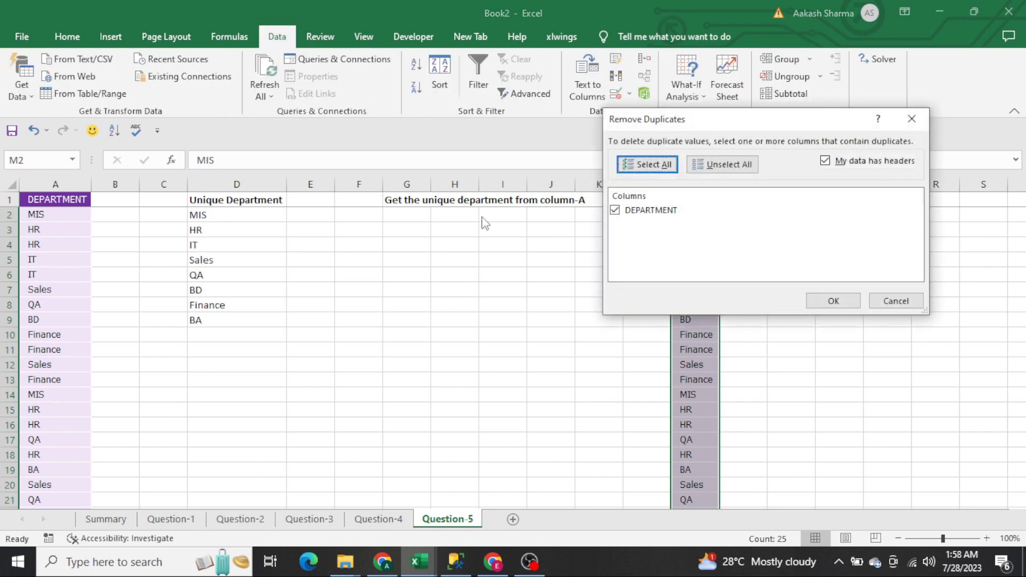
left_click(833, 301)
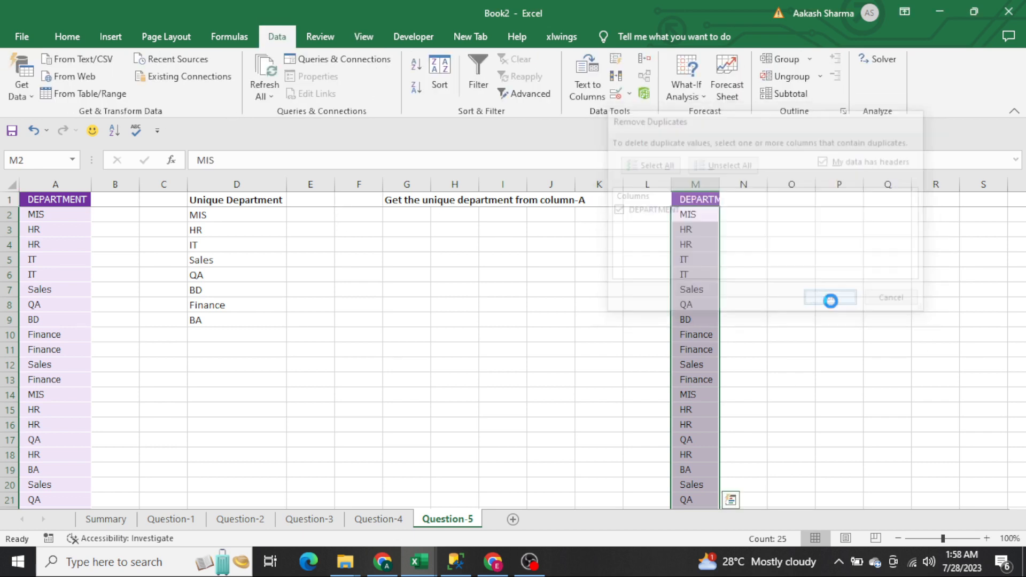
key("Return")
key("Down")
key("ctrl+shift+Down")
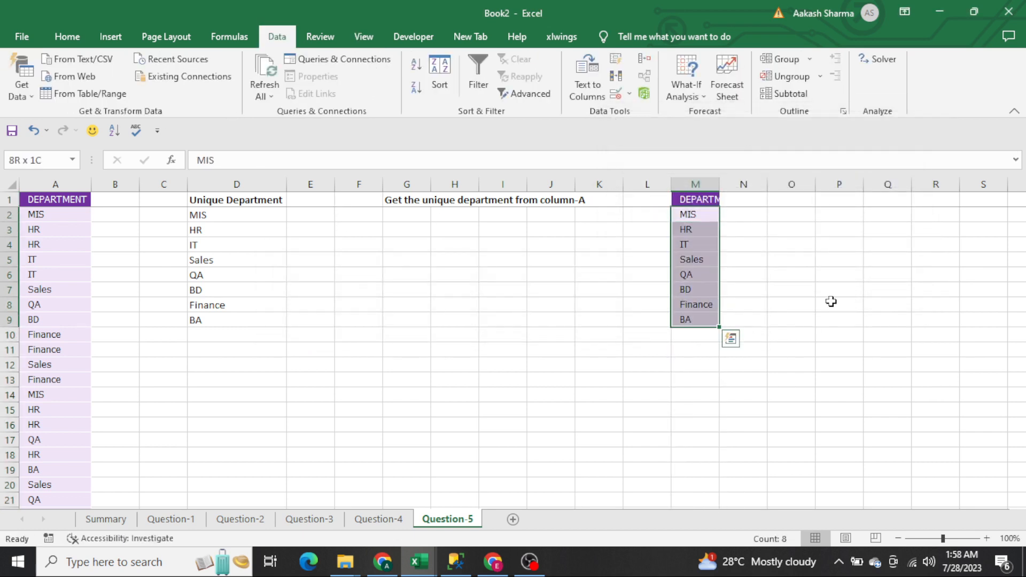
key("Up")
key("Down")
key("ctrl+shift+Down")
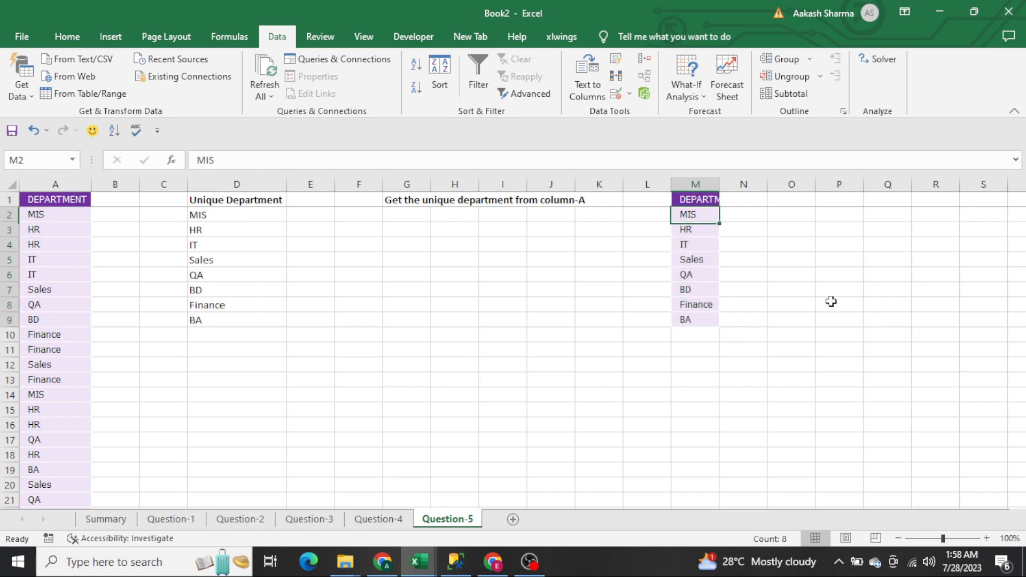
AutoFit the width of column M to its DEPARTMENT header
key("Up")
key("alt+h")
key("o")
key("i")
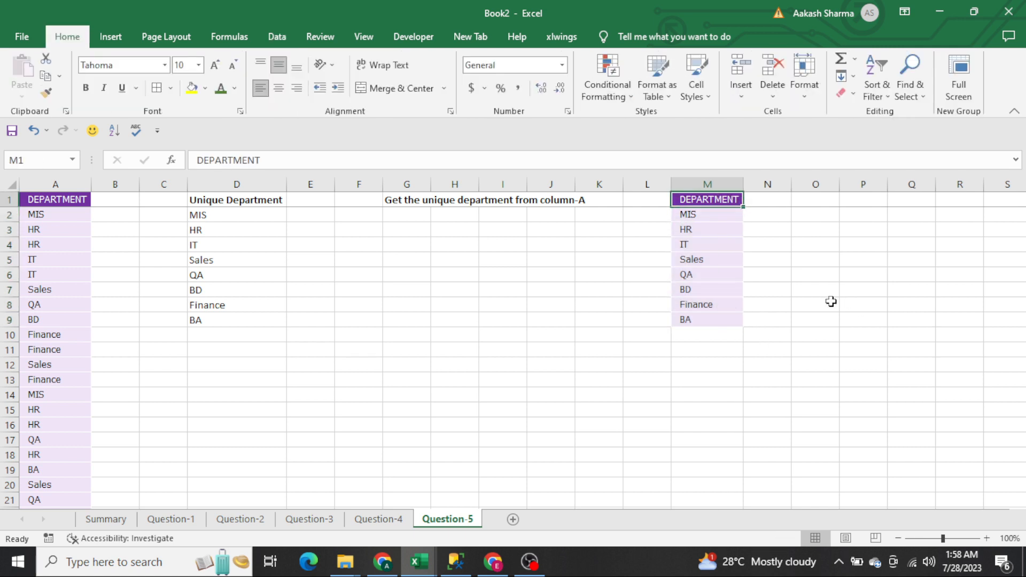
key("ctrl+Left")
key("ctrl+Left")
key("Down")
key("F2")
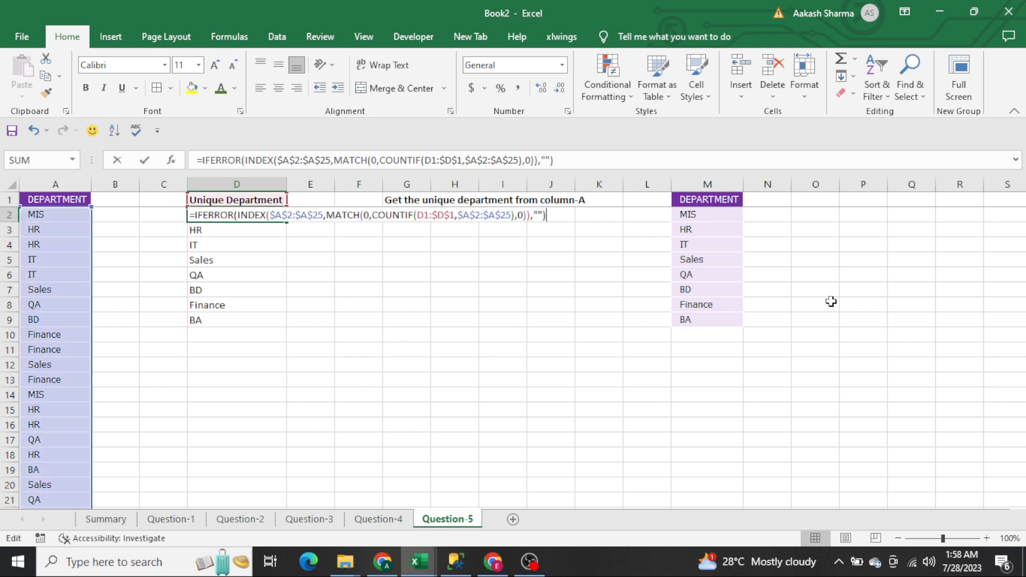
key("ctrl+a")
key("Escape")
key("Right")
key("Down")
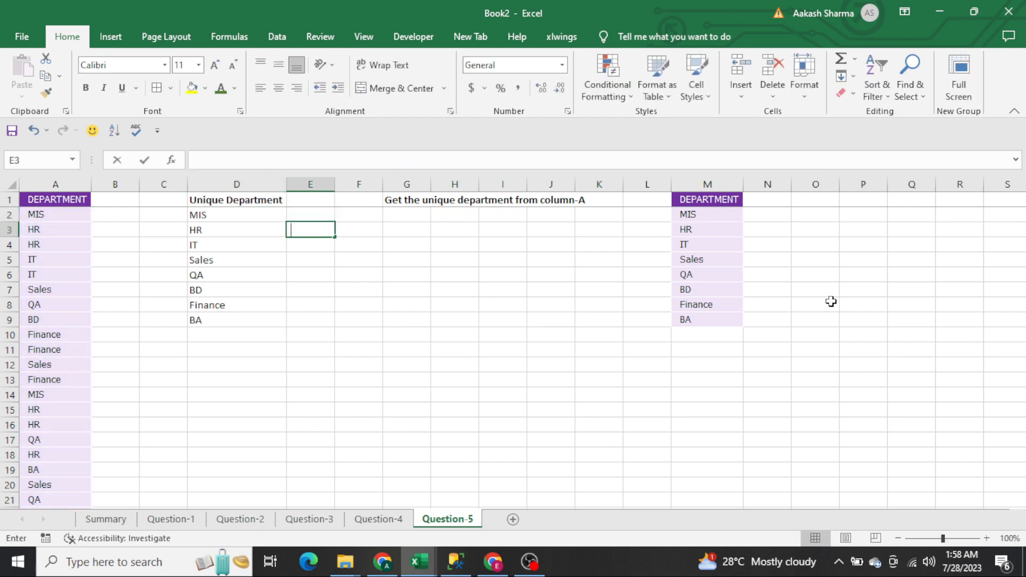
key("F2")
key("Return")
key("F2")
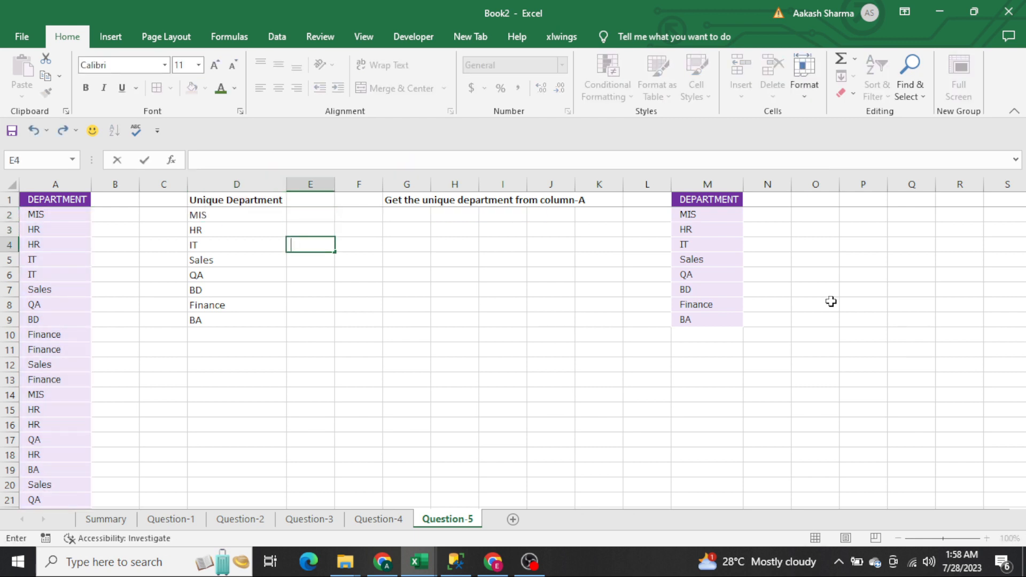
key("Escape")
Copy the IFERROR formula from D2 and place it in G3 as displayed text
key("Up")
key("Up")
key("Left")
key("F2")
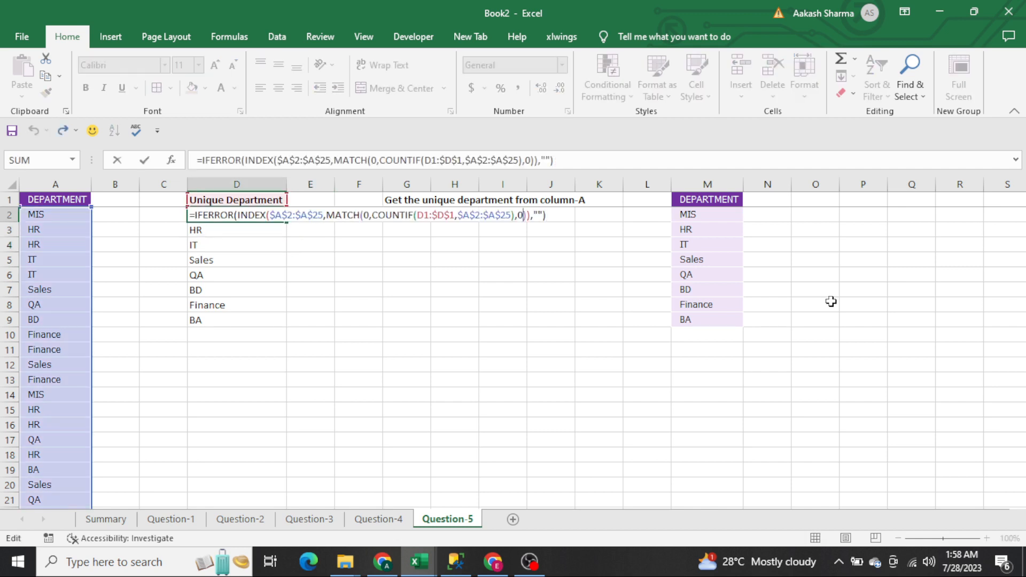
key("ctrl+a")
key("Escape")
key("Right")
key("Right")
key("Right")
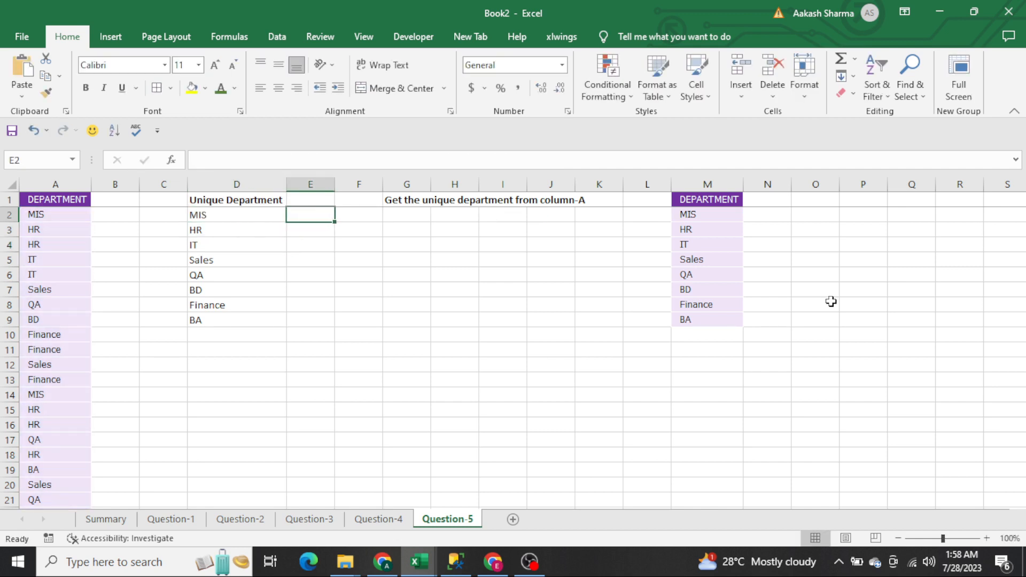
key("Down")
key("F2")
key("ctrl+v")
key("ctrl+Return")
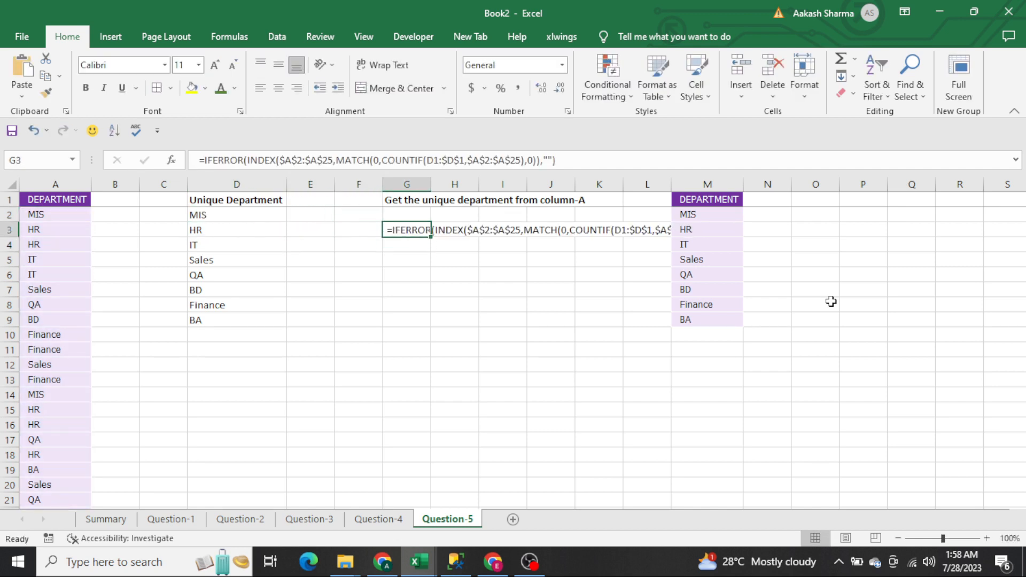
Move the formula text from G3 to E3 and return to cell A1
key("ctrl+c")
key("Left")
key("Left")
key("ctrl+v")
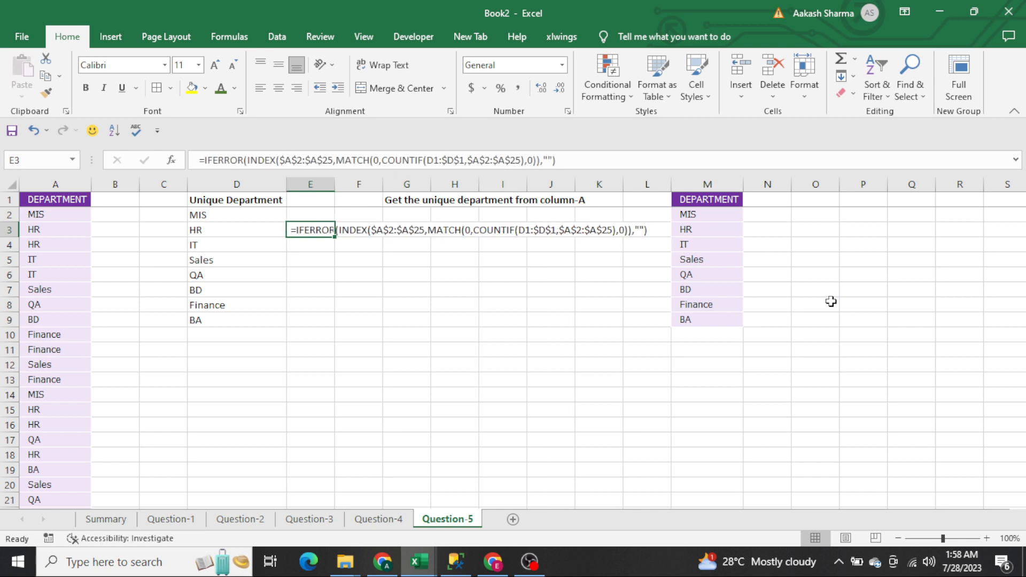
key("ctrl+Home")
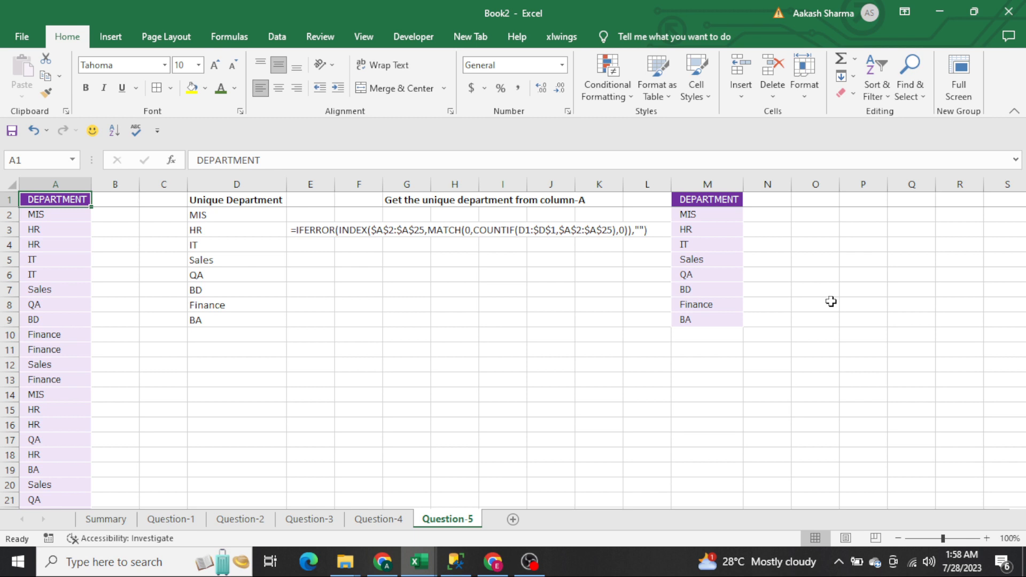
Go back through the question sheets, reviewing Question-4 and Question-3, to the Summary sheet
key("ctrl+Page_Up")
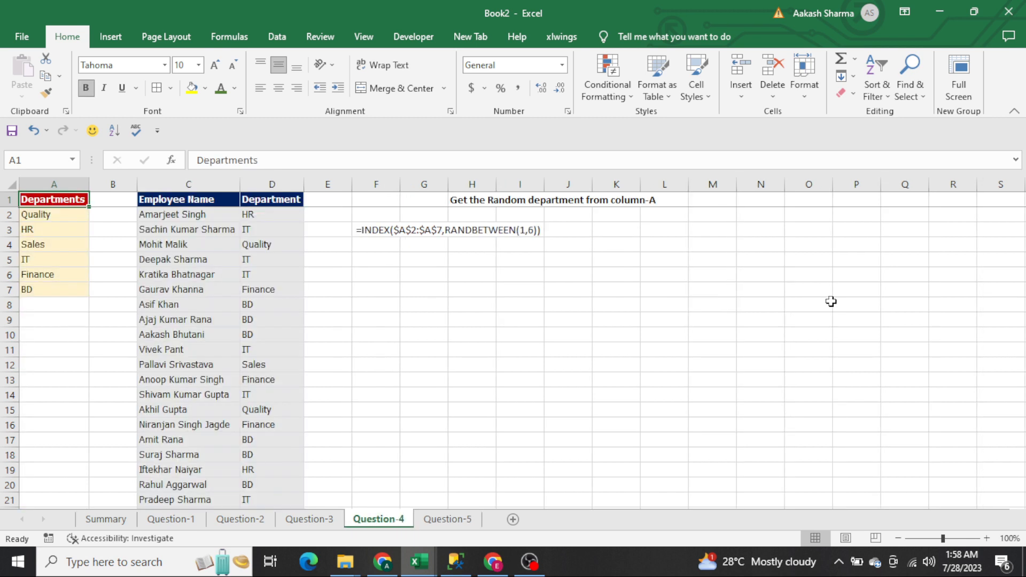
key("ctrl+Page_Up")
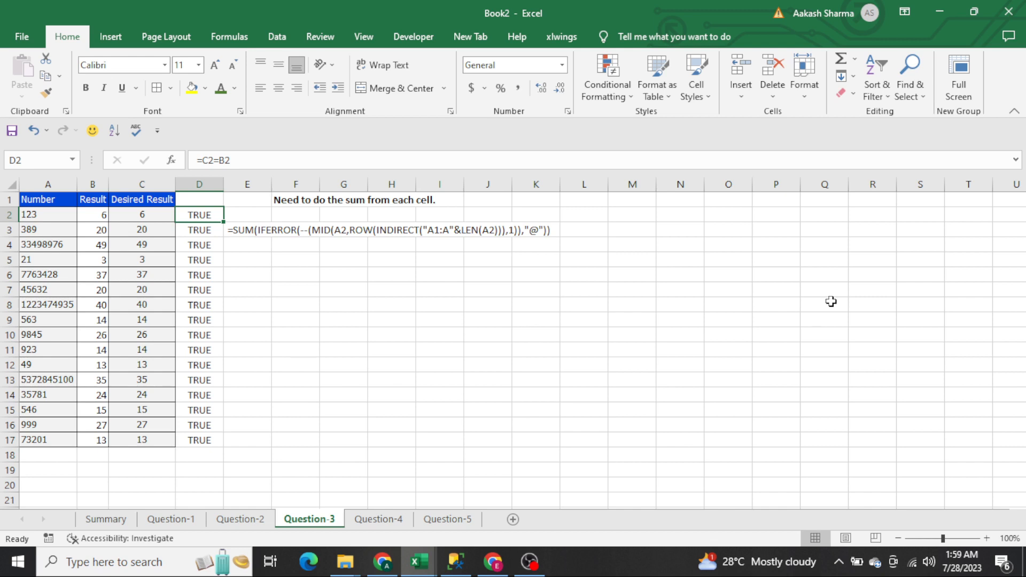
key("ctrl+Page_Up")
key("ctrl+Page_Up")
key("ctrl+Page_Up")
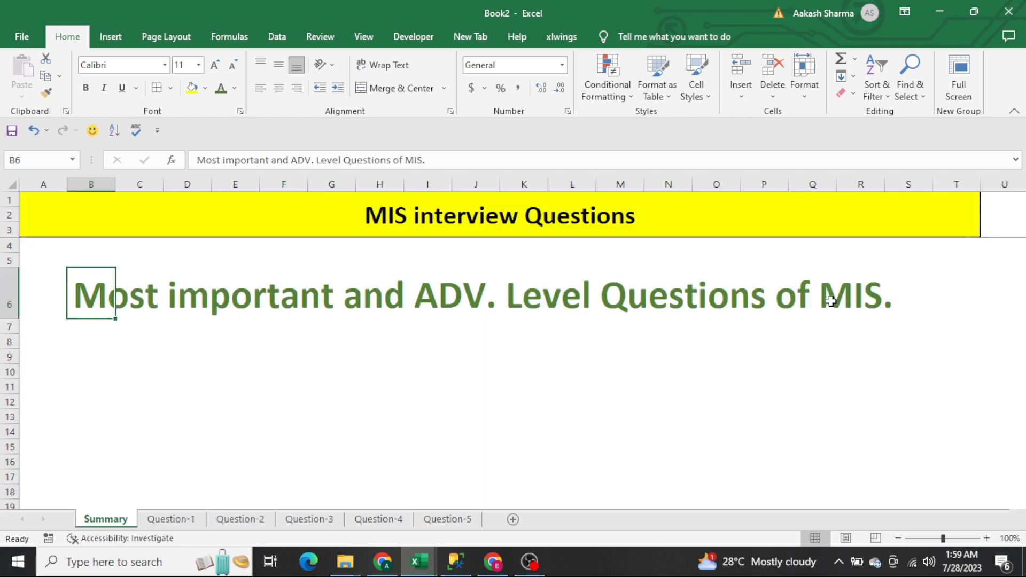